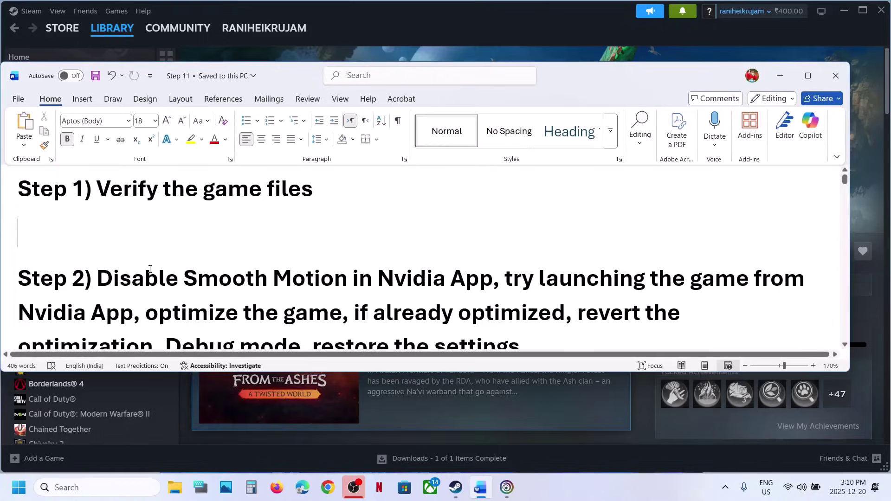
# Open the graphics settings of Avatar: Frontiers of Pandora in the NVIDIA App and check its Smooth Motion setting.
pyautogui.moveTo(98, 280); pyautogui.dragTo(450, 281)
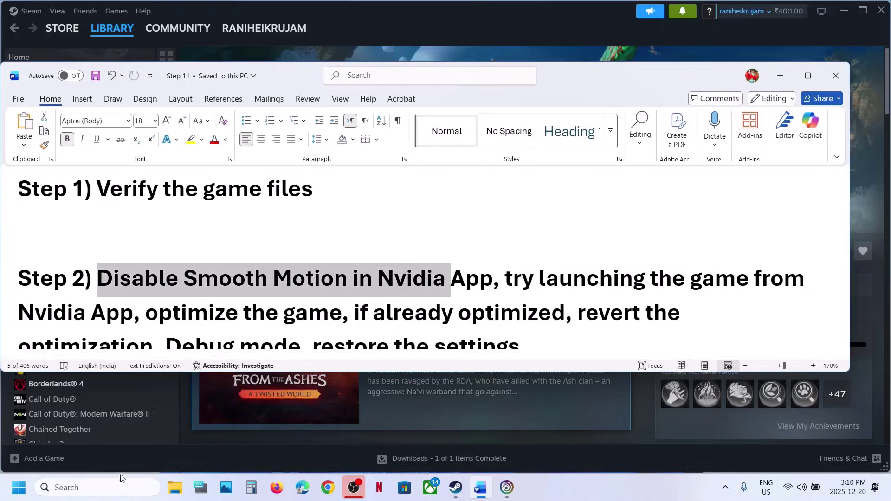
pyautogui.click(106, 486)
pyautogui.write('nvi')
pyautogui.press('Return')
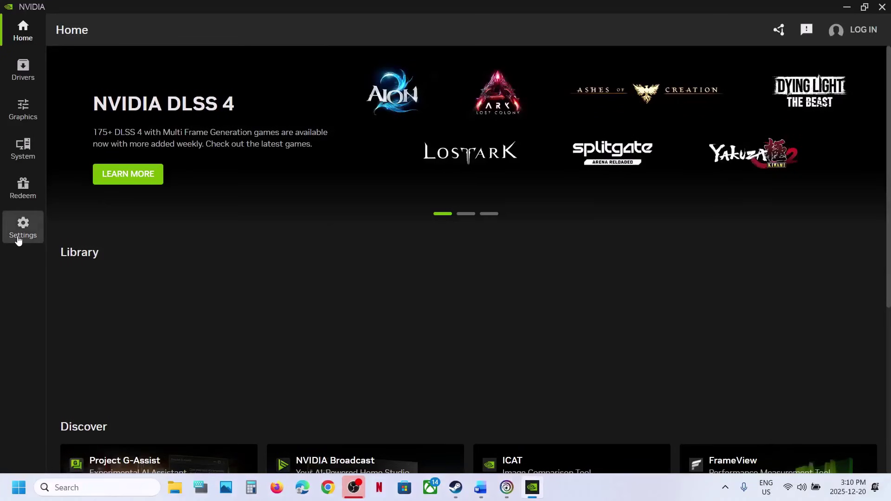
pyautogui.moveTo(413, 355)
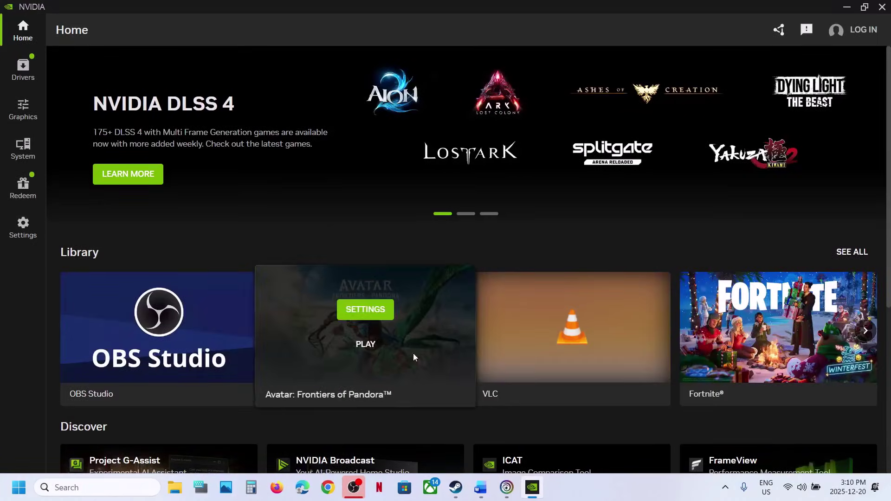
pyautogui.click(370, 313)
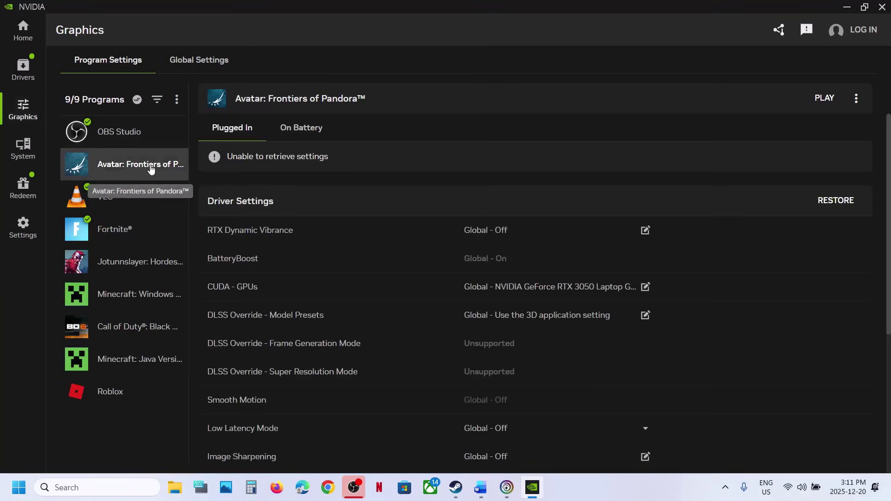
pyautogui.scroll(-2, 455, 282)
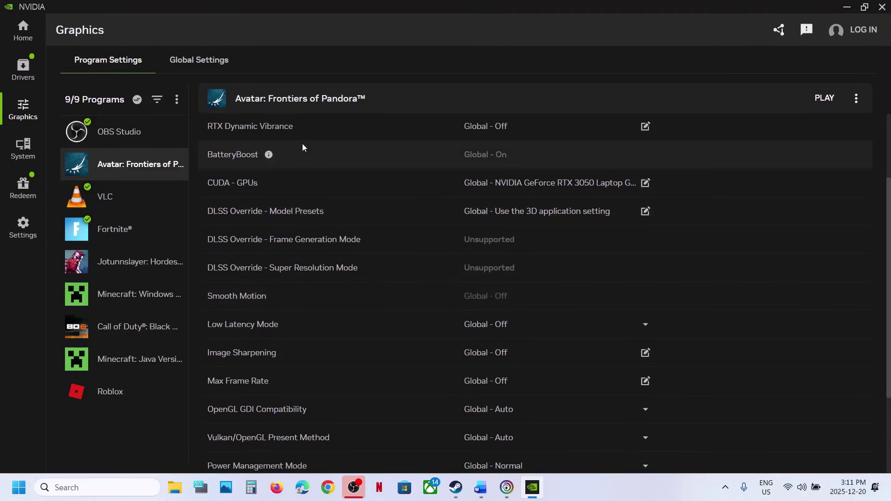
# Check Smooth Motion in the global graphics settings, look over the overlay options, and close the NVIDIA App.
pyautogui.click(194, 65)
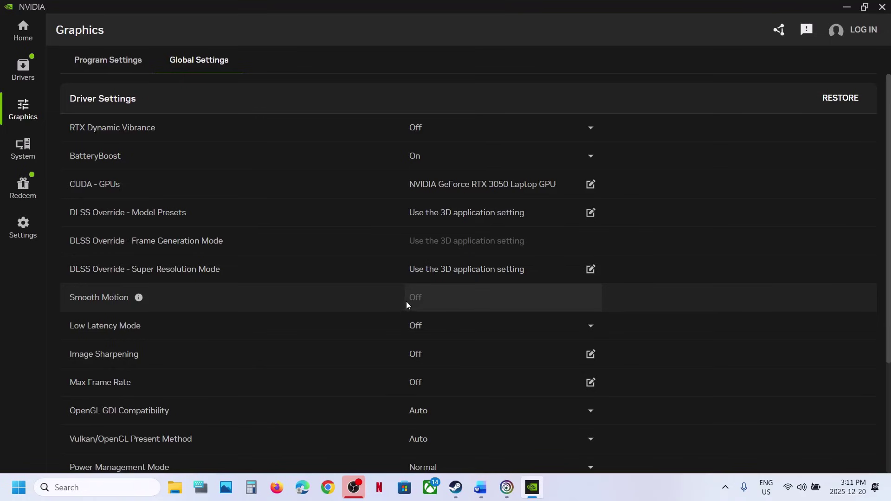
pyautogui.click(24, 228)
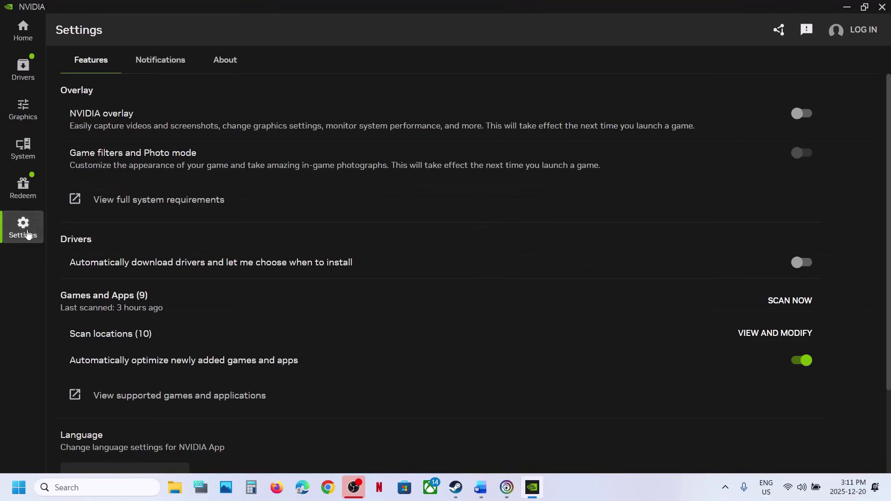
pyautogui.click(882, 7)
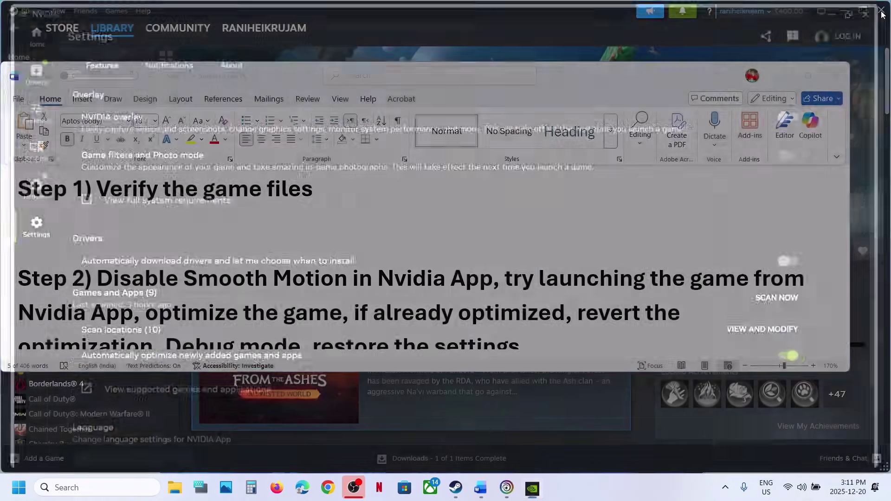
# Highlight "try launching the game from Nvidia App" in the Word document and reopen Avatar: Frontiers of Pandora's settings in the NVIDIA App.
pyautogui.scroll(-1, 372, 277)
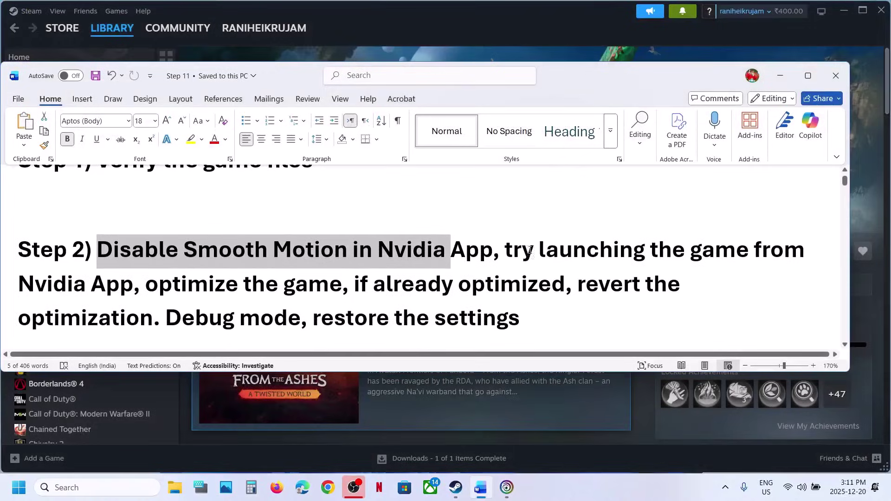
pyautogui.moveTo(527, 246); pyautogui.dragTo(133, 283)
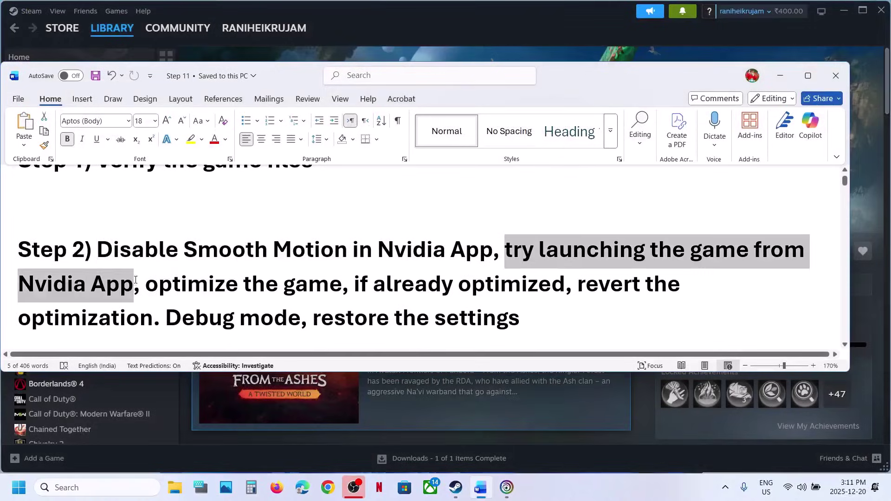
pyautogui.click(65, 485)
pyautogui.write('nvidia')
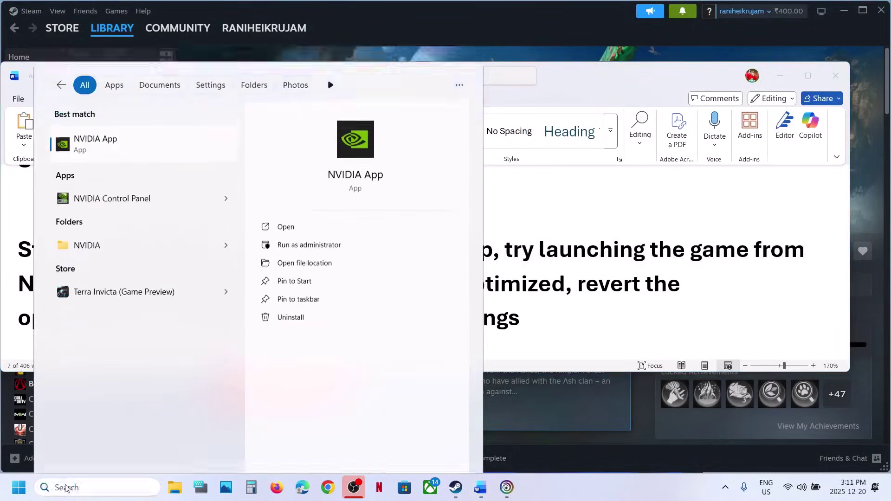
pyautogui.press('Return')
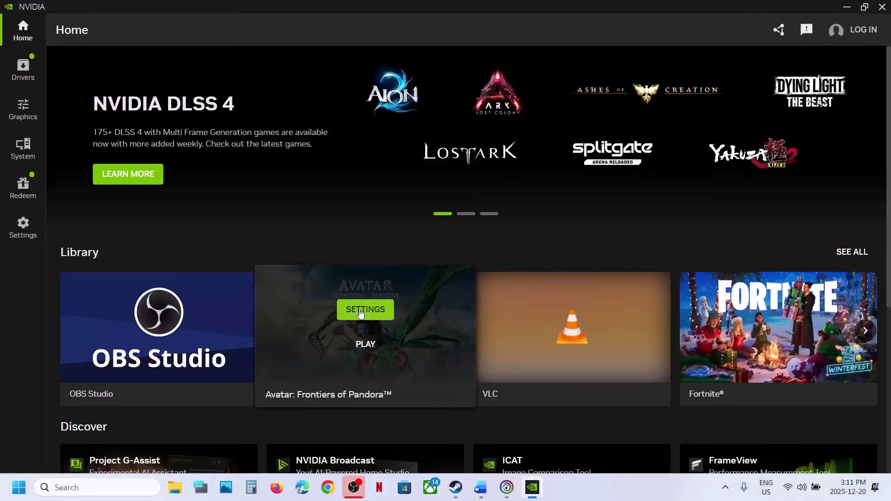
pyautogui.click(360, 310)
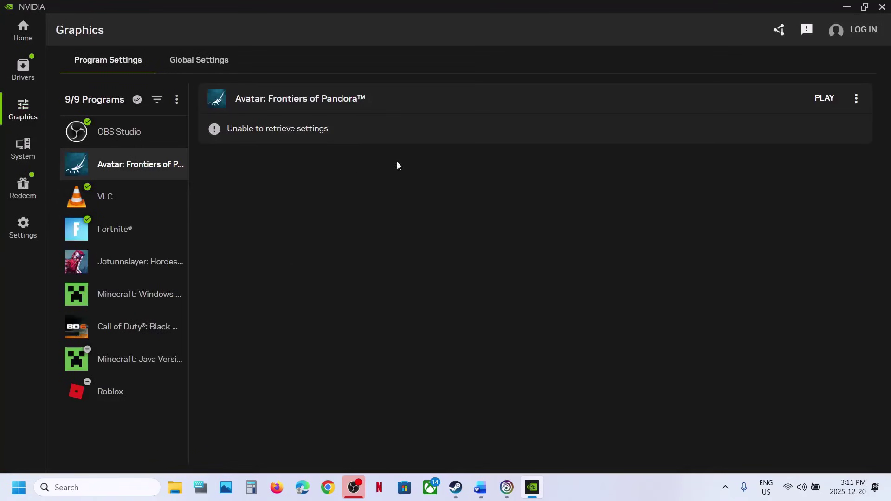
# Go back to the home library, and view Avatar: Frontiers of Pandora among the program-specific graphics settings.
pyautogui.click(23, 29)
pyautogui.moveTo(360, 371)
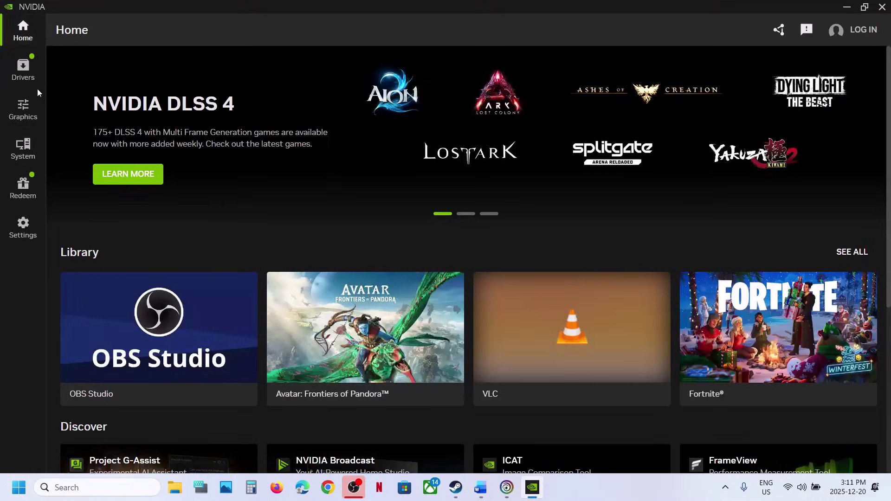
pyautogui.click(23, 109)
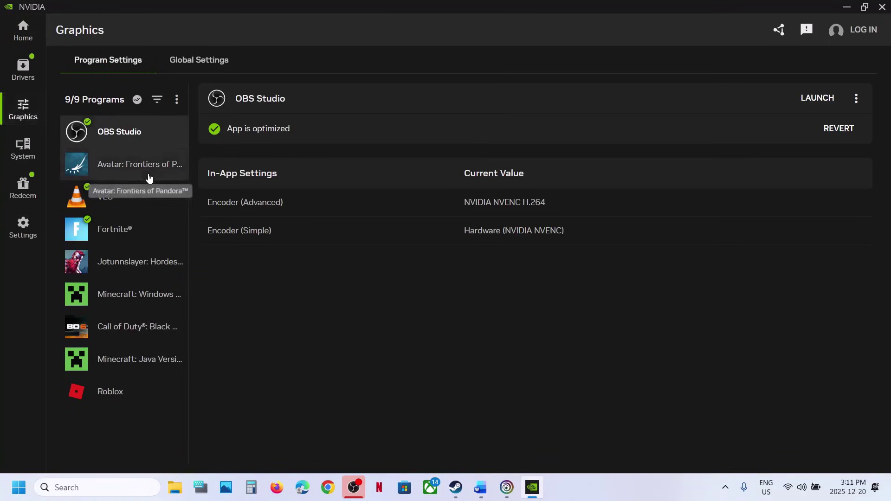
pyautogui.click(149, 178)
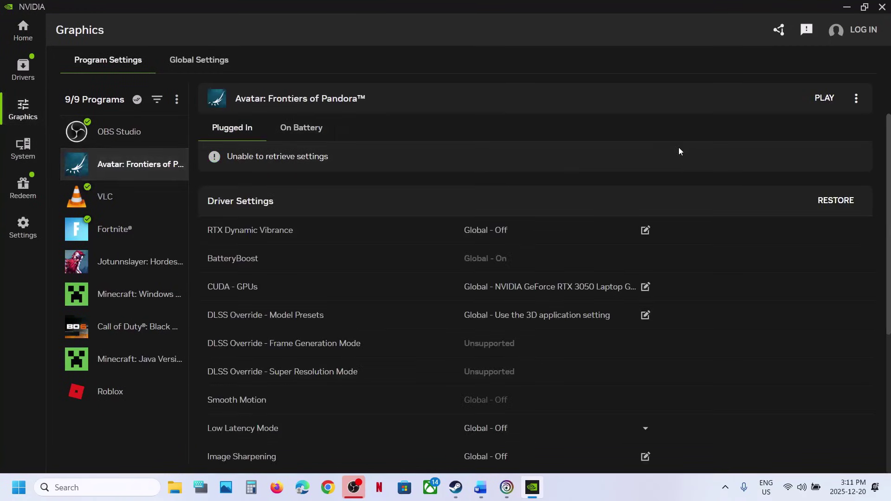
# Optimize VLC in the program-specific graphics settings and revert that optimization.
pyautogui.click(134, 199)
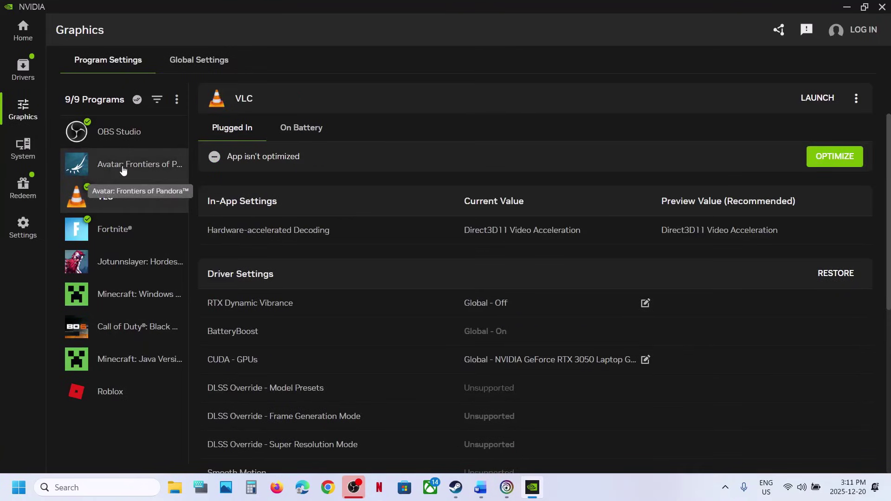
pyautogui.click(839, 165)
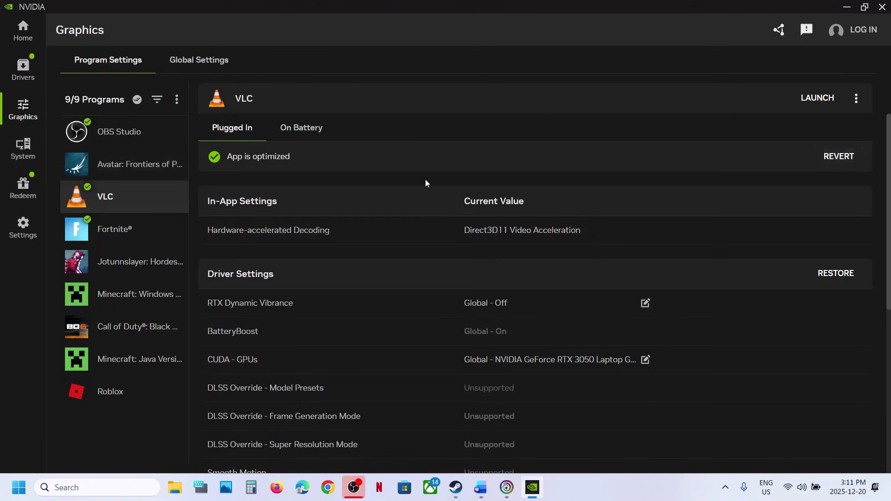
pyautogui.click(832, 165)
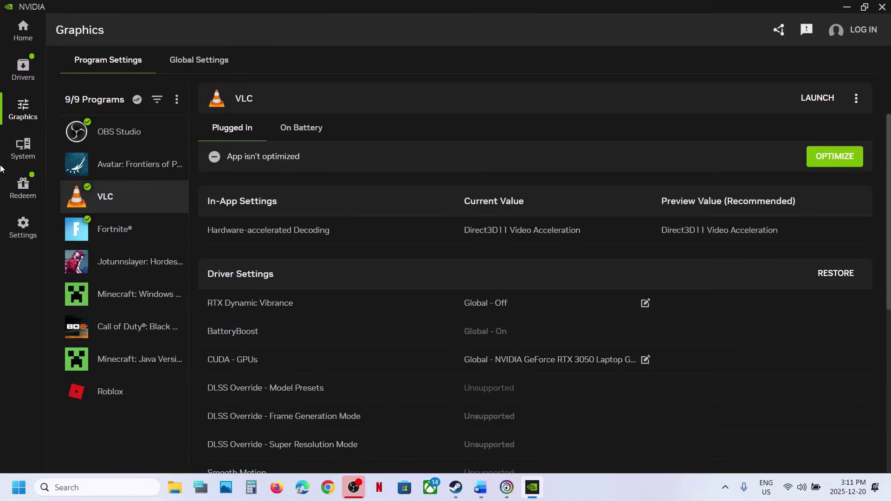
# View the NVIDIA overlay option in the app's feature settings and close the NVIDIA App.
pyautogui.click(19, 232)
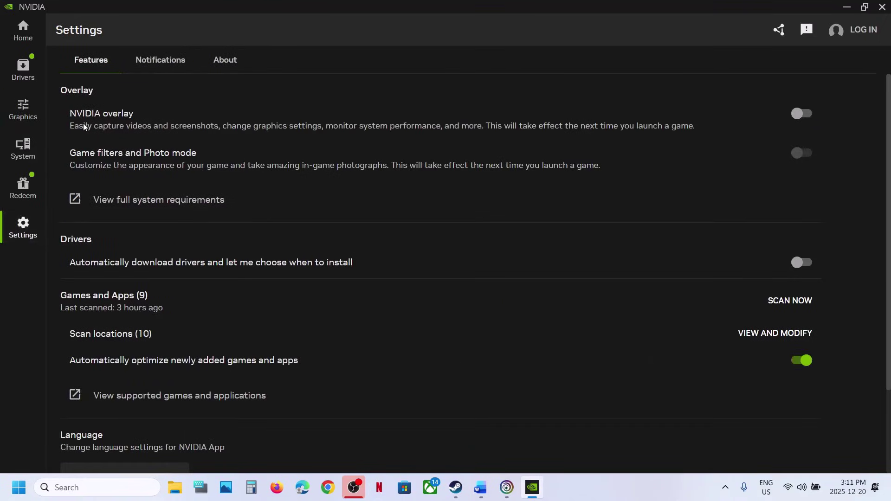
pyautogui.click(882, 6)
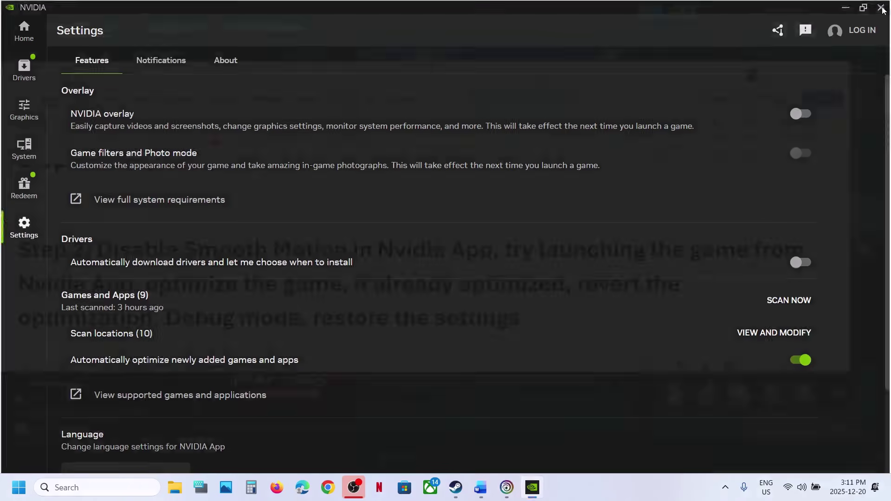
# Highlight "Debug mode" in the Word document's Step 2 and open the NVIDIA Control Panel from the desktop.
pyautogui.click(304, 313)
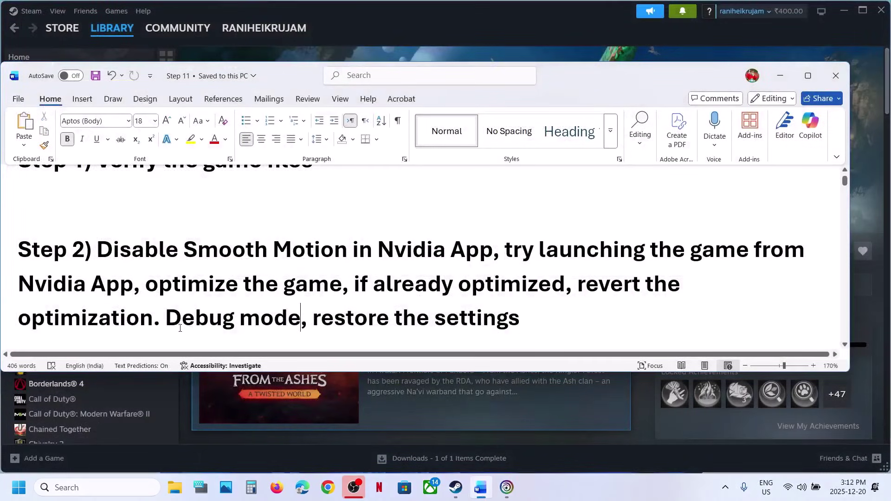
pyautogui.moveTo(167, 320); pyautogui.dragTo(310, 320)
pyautogui.press('super+d')
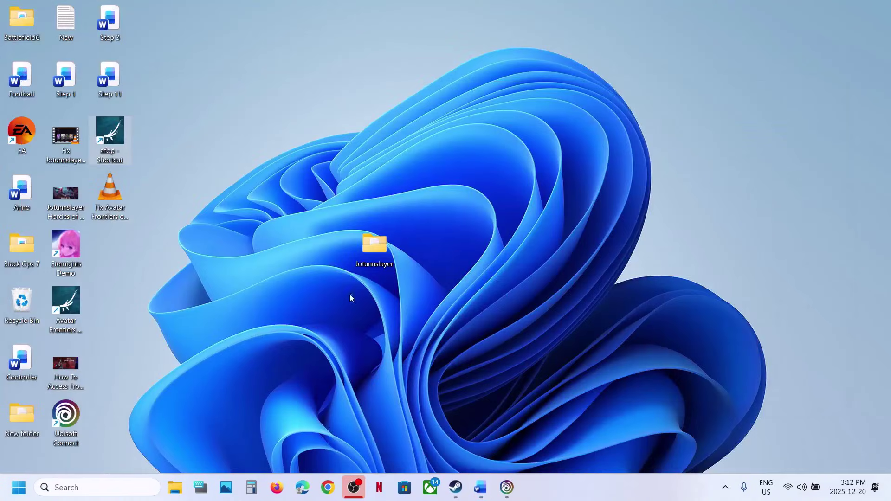
pyautogui.rightClick(501, 213)
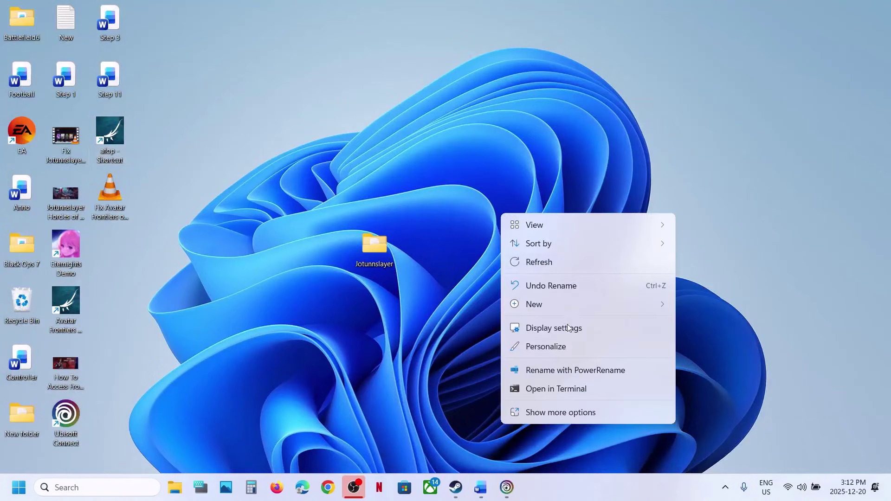
pyautogui.click(549, 413)
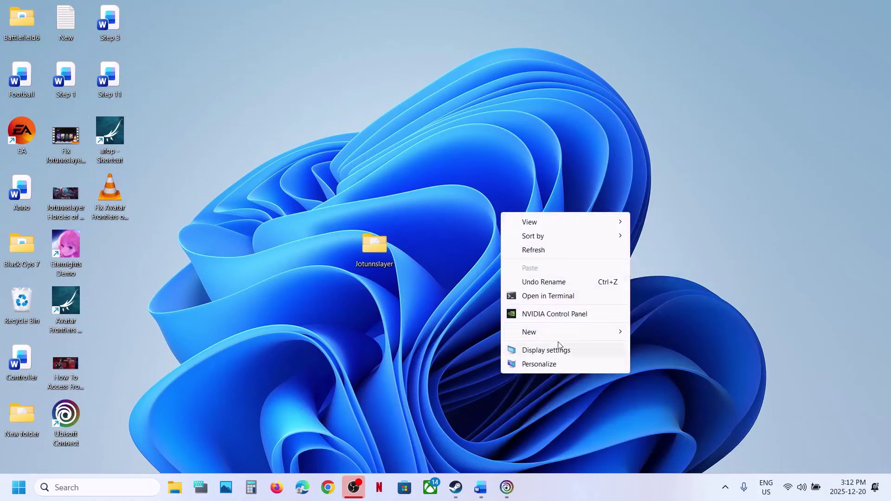
pyautogui.click(547, 315)
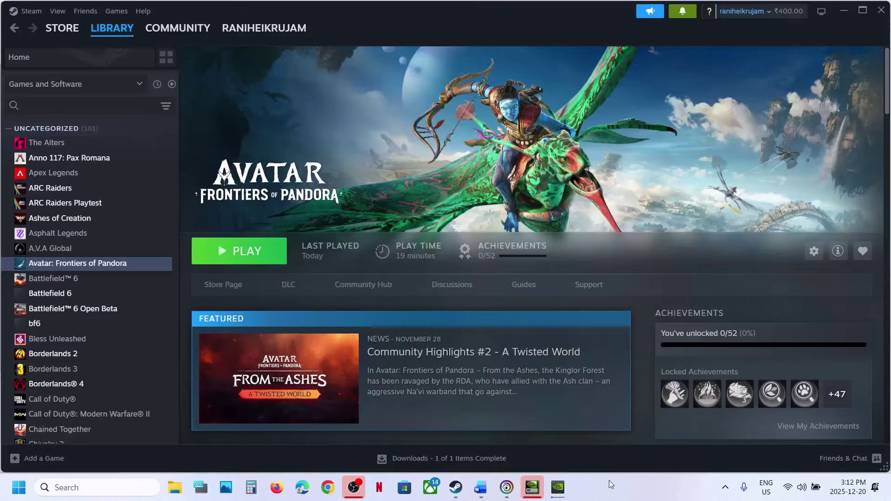
pyautogui.click(559, 494)
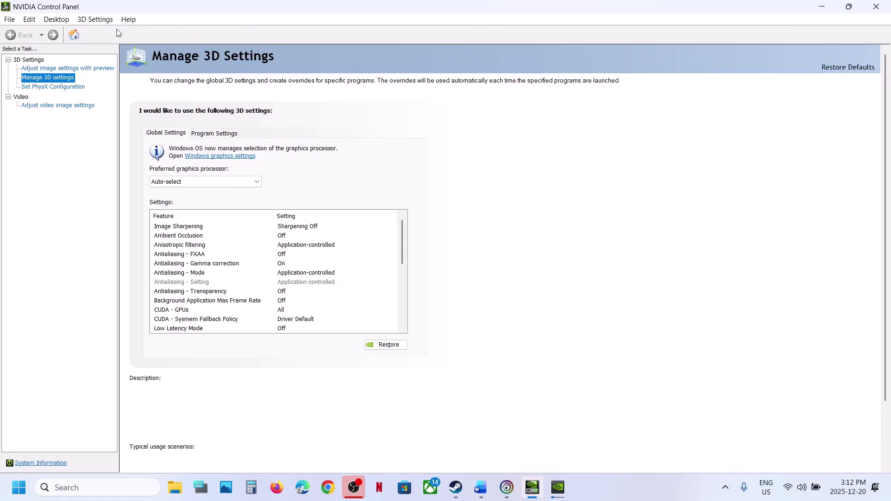
# Toggle Debug Mode in the NVIDIA Control Panel and recheck the option.
pyautogui.click(129, 20)
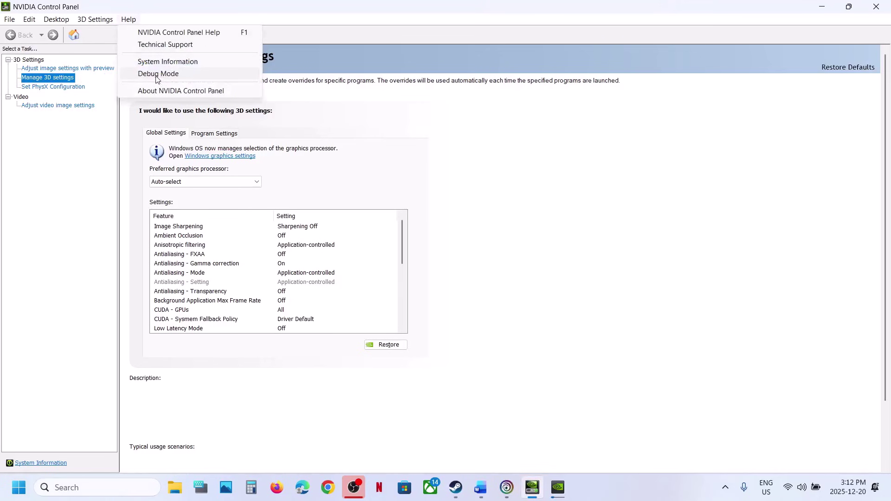
pyautogui.click(157, 75)
pyautogui.click(129, 22)
pyautogui.click(463, 495)
pyautogui.click(464, 495)
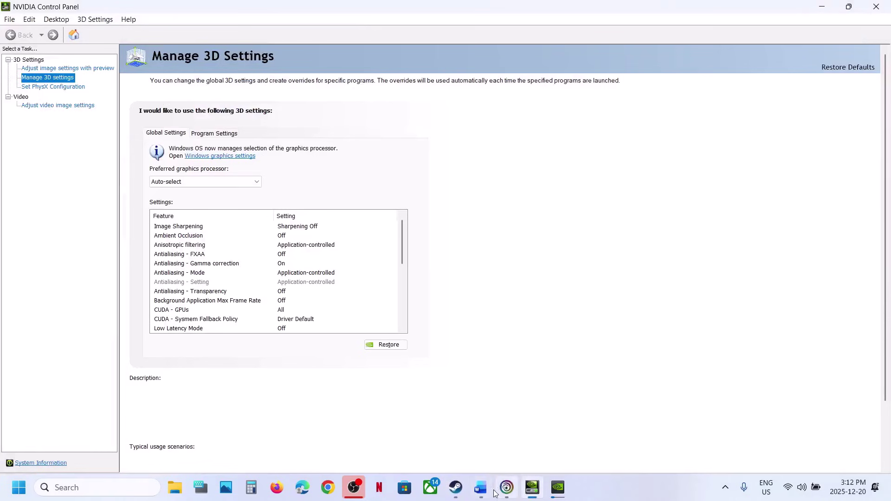
# Following the Word document's "restore the settings", restore and apply the default global 3D settings, and close the NVIDIA Control Panel.
pyautogui.click(481, 487)
pyautogui.click(355, 321)
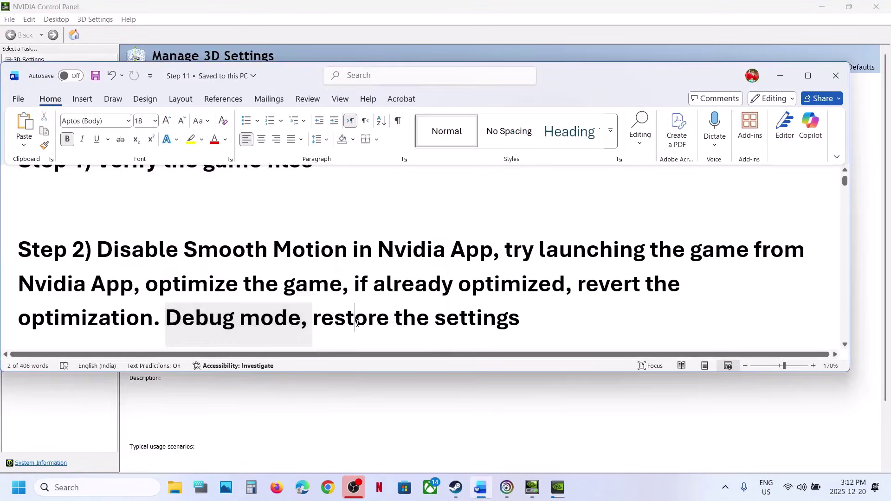
pyautogui.moveTo(314, 320); pyautogui.dragTo(520, 320)
pyautogui.click(324, 425)
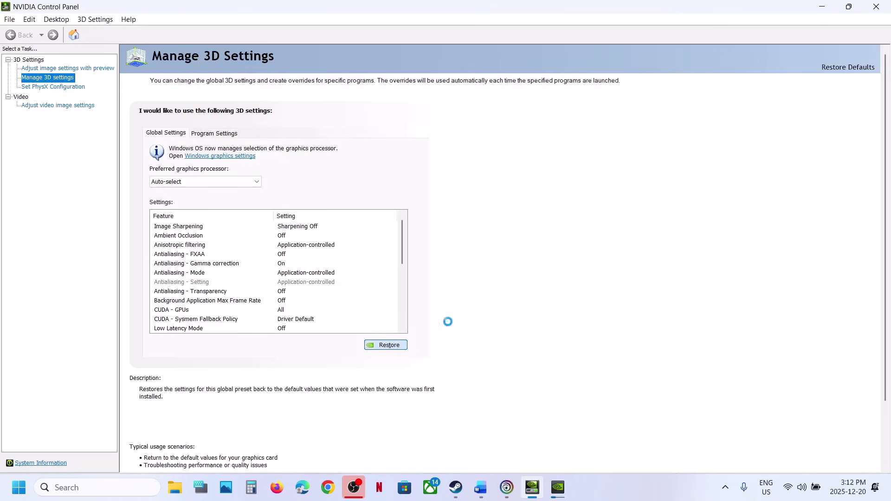
pyautogui.click(389, 344)
pyautogui.click(526, 257)
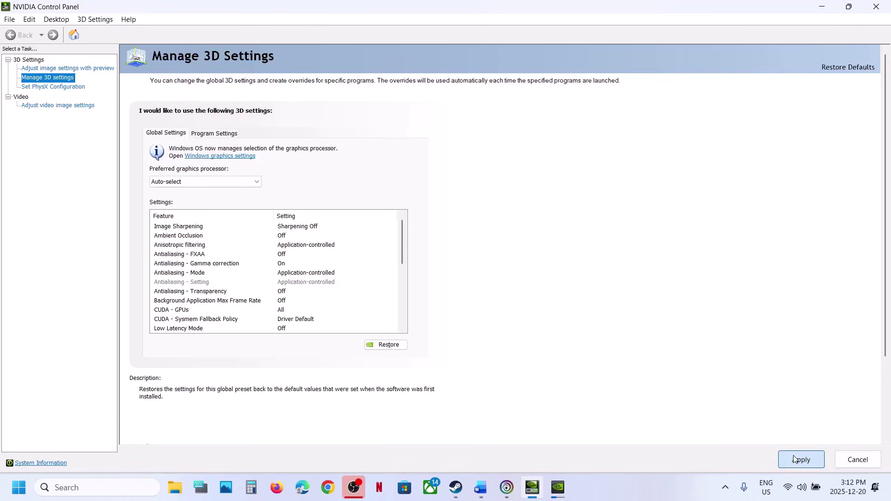
pyautogui.click(795, 460)
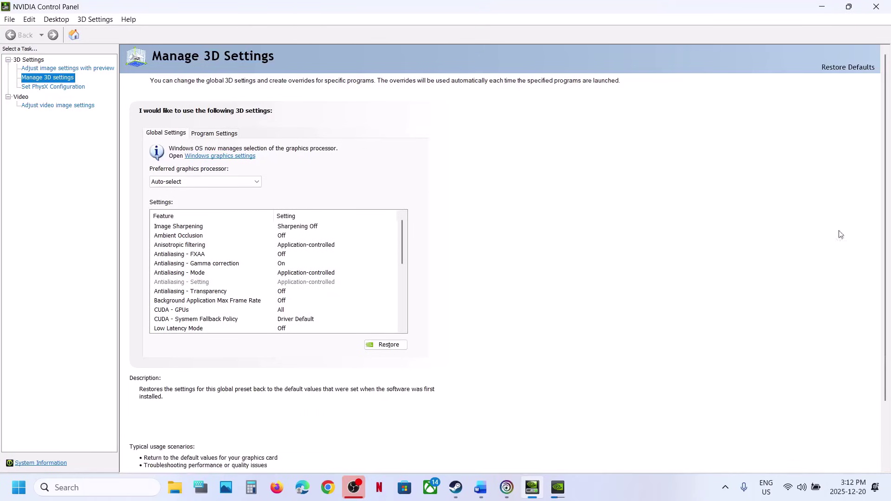
pyautogui.click(876, 6)
# Highlight "dx12/-dx11 in launch options" in the Word document's Step 3 and switch to Steam.
pyautogui.scroll(-3, 394, 292)
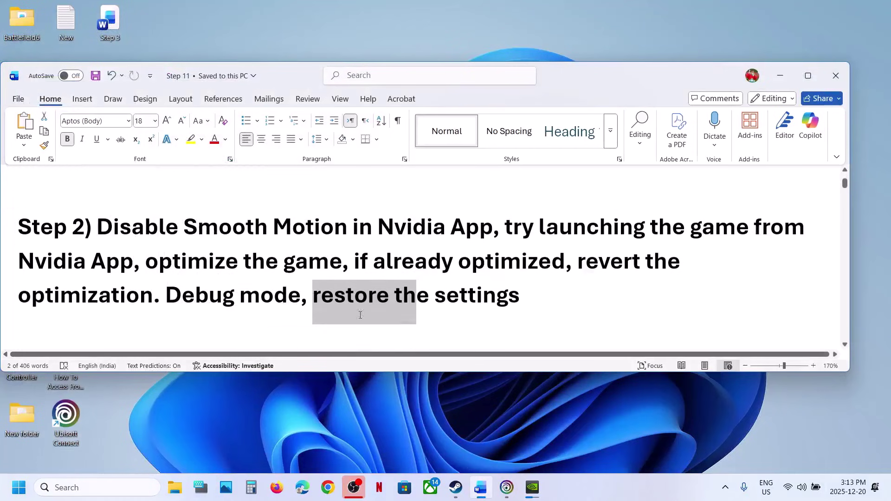
pyautogui.moveTo(141, 289); pyautogui.dragTo(451, 292)
pyautogui.click(455, 487)
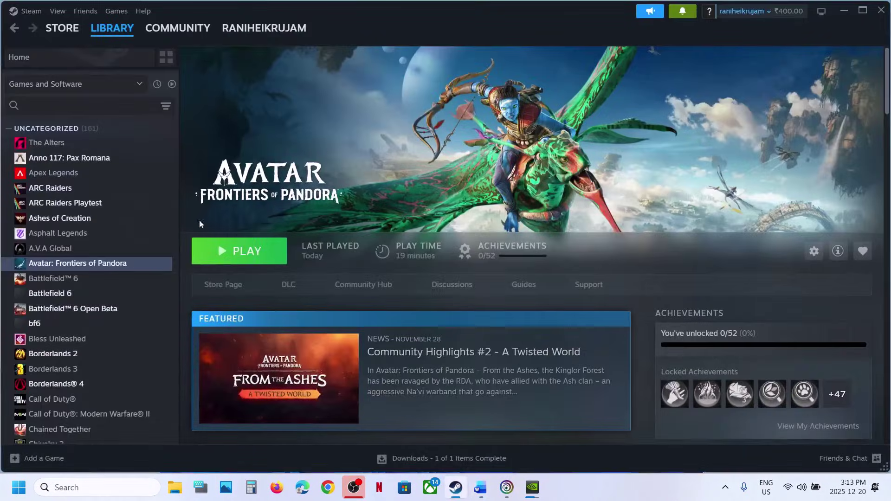
# Set the Steam launch options of Avatar: Frontiers of Pandora to -dx12 and close the game's properties.
pyautogui.rightClick(103, 266)
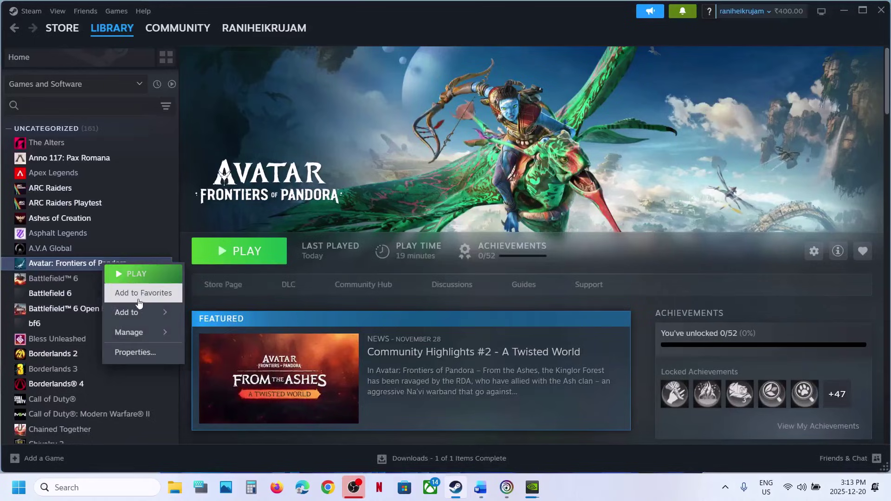
pyautogui.moveTo(136, 333)
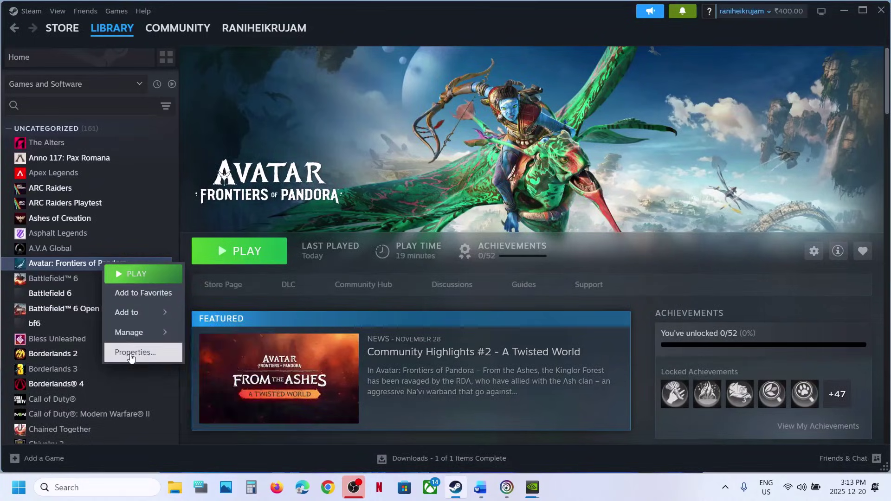
pyautogui.click(131, 353)
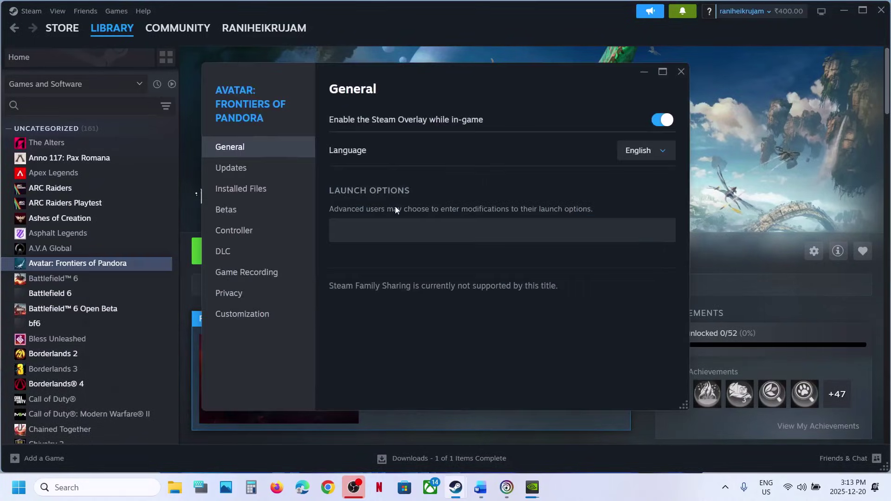
pyautogui.click(358, 233)
pyautogui.write('-dx')
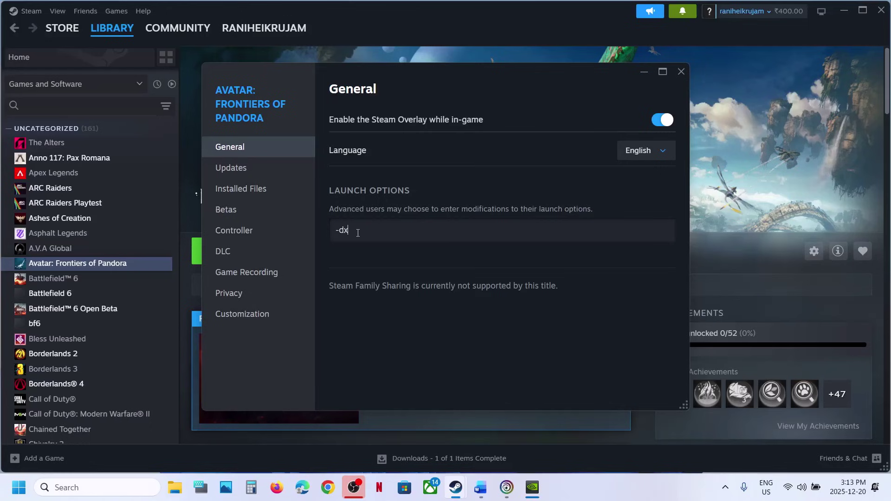
pyautogui.write('12')
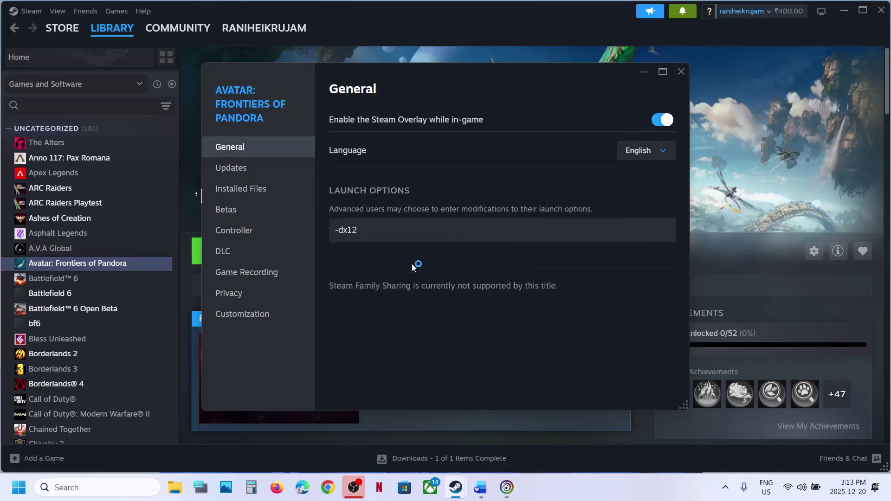
pyautogui.click(681, 72)
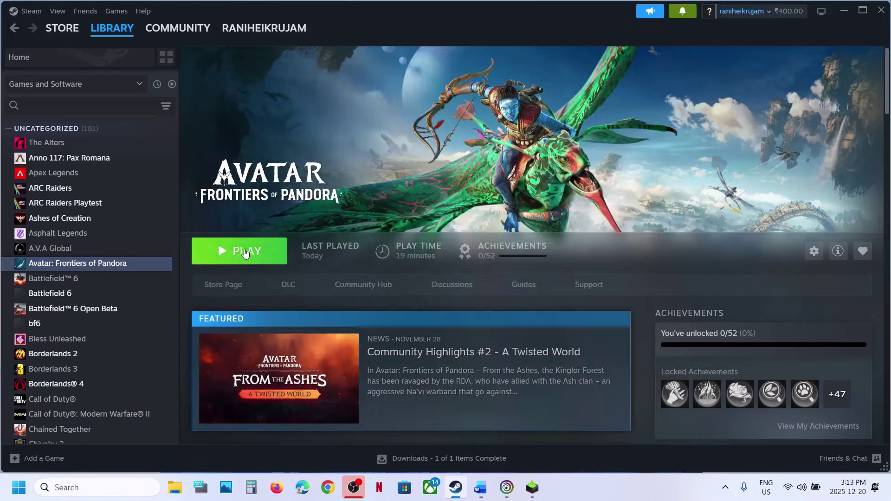
# Try -dx11 in the game's Steam launch options, clear the field, and close the properties.
pyautogui.rightClick(118, 264)
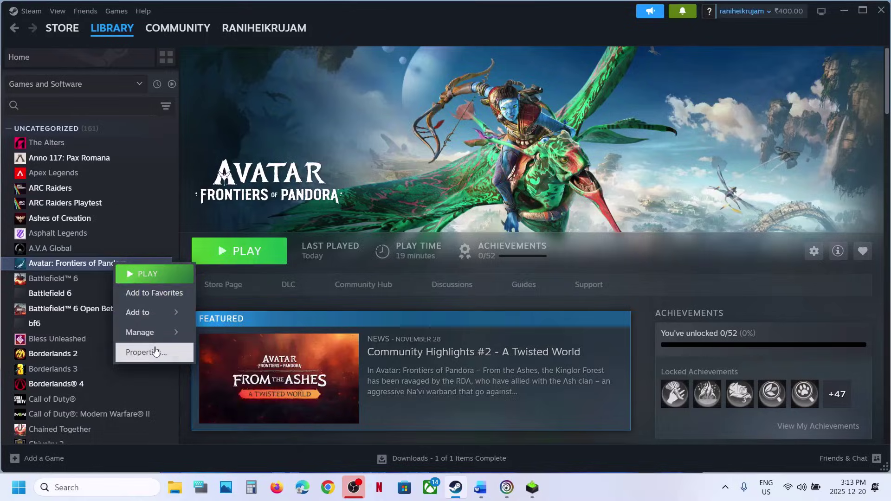
pyautogui.click(140, 350)
pyautogui.click(406, 233)
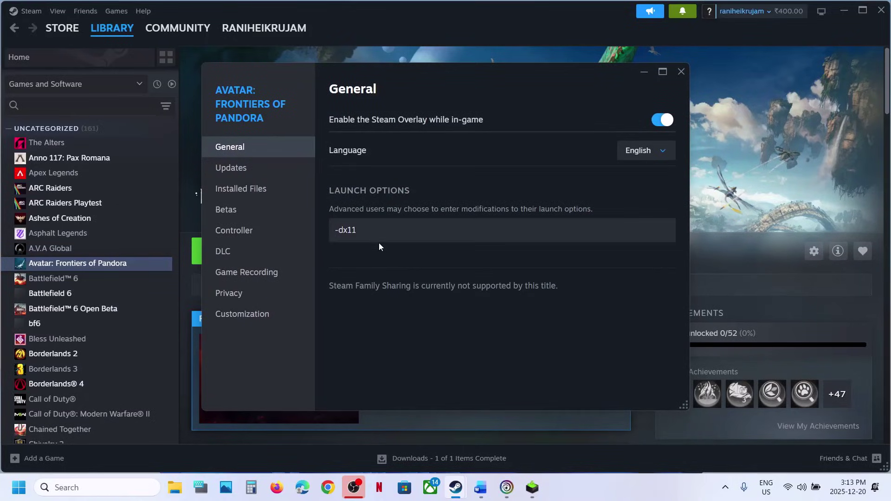
pyautogui.hotkey('ctrl', 'a')
pyautogui.press('BackSpace')
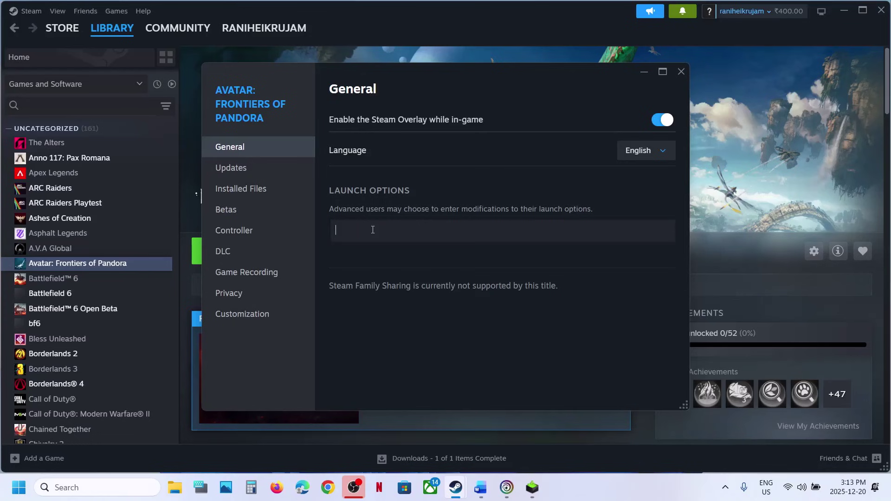
pyautogui.click(674, 74)
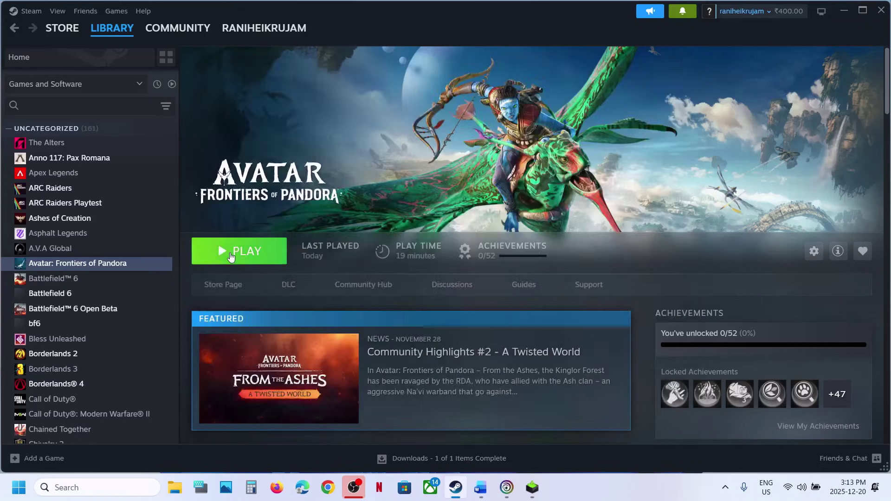
# Open the local files folder of Avatar: Frontiers of Pandora from the Steam library.
pyautogui.click(507, 488)
pyautogui.click(507, 490)
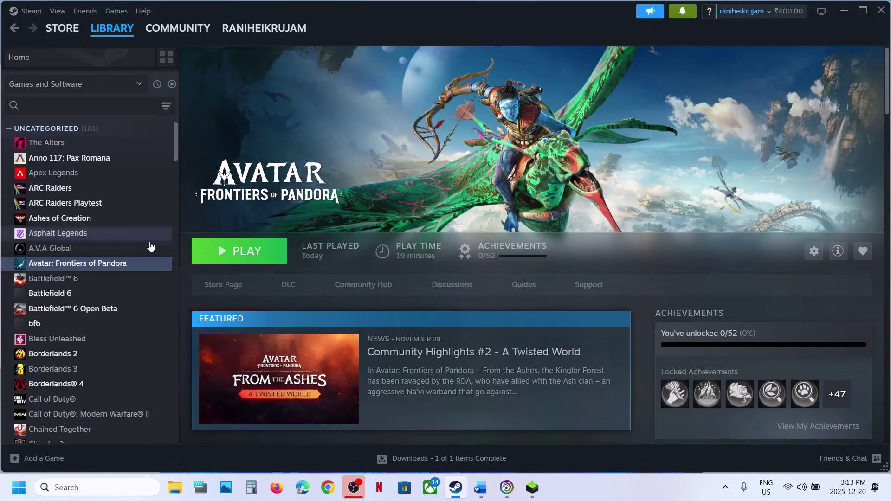
pyautogui.rightClick(98, 265)
pyautogui.moveTo(122, 330)
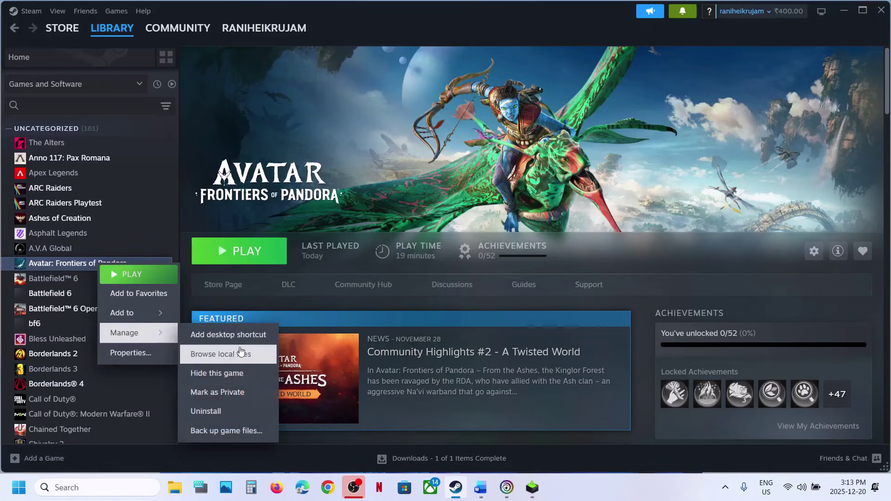
pyautogui.click(235, 351)
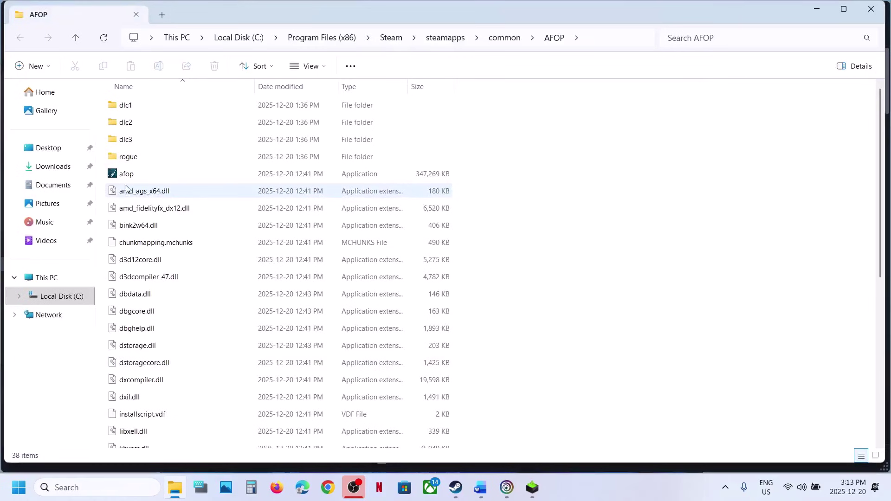
# Create a desktop shortcut for the afop application and show the desktop.
pyautogui.click(113, 173)
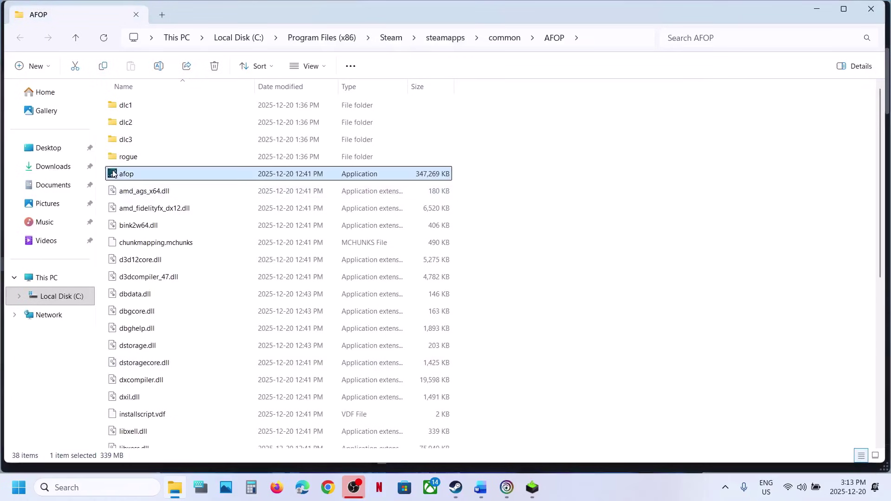
pyautogui.rightClick(138, 176)
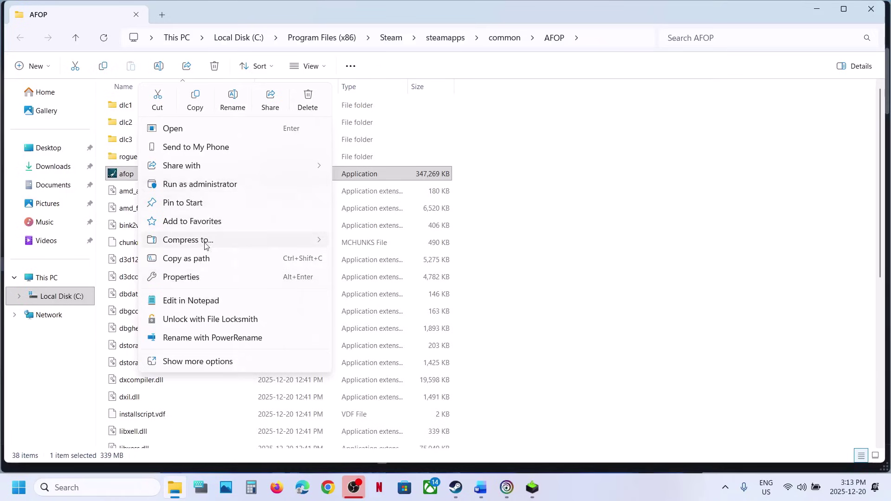
pyautogui.click(193, 362)
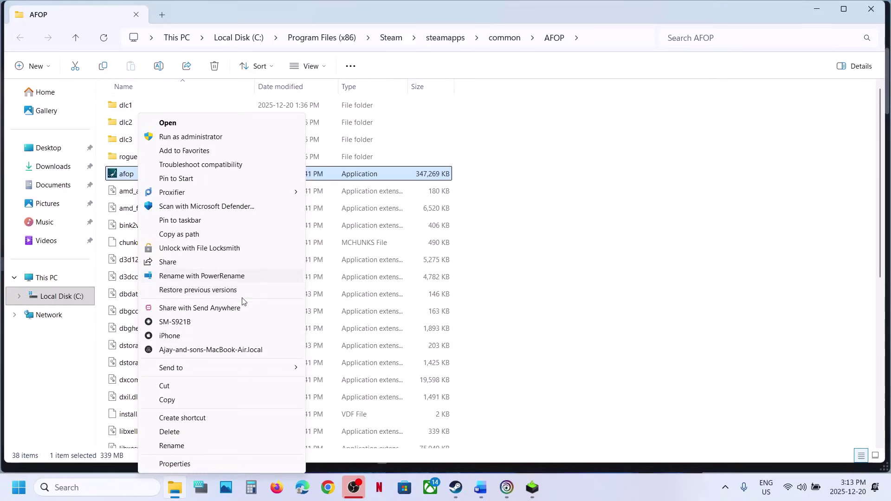
pyautogui.moveTo(293, 369)
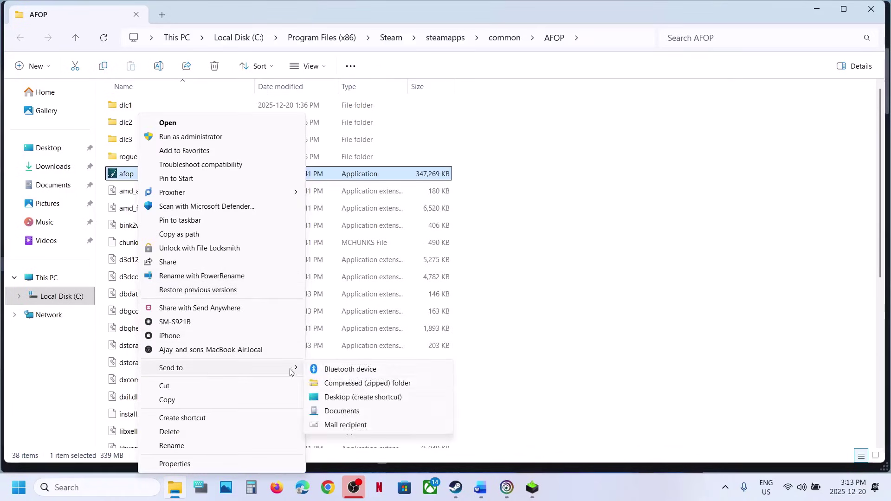
pyautogui.click(335, 400)
pyautogui.press('super+d')
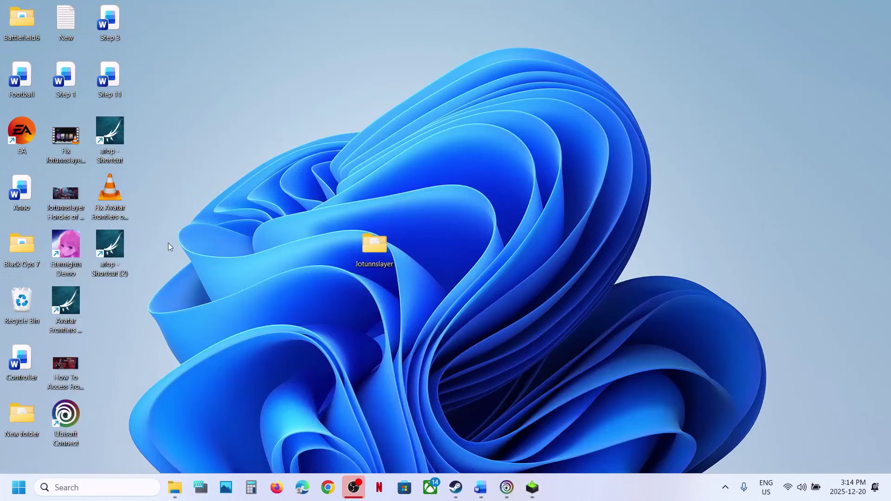
# Move the "afop - Shortcut (2)" shortcut to an empty desktop area, append -dx11 to its target, and cancel the trial launch in Steam.
pyautogui.moveTo(112, 263); pyautogui.dragTo(525, 178)
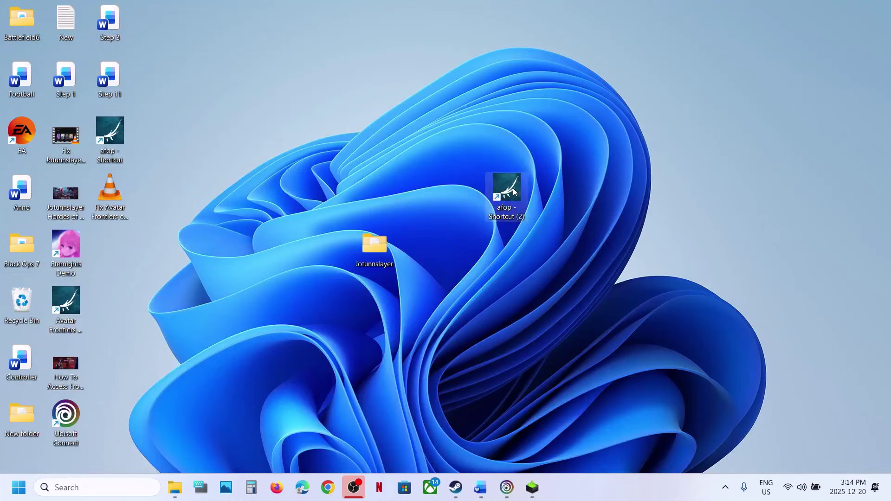
pyautogui.rightClick(514, 192)
pyautogui.click(591, 272)
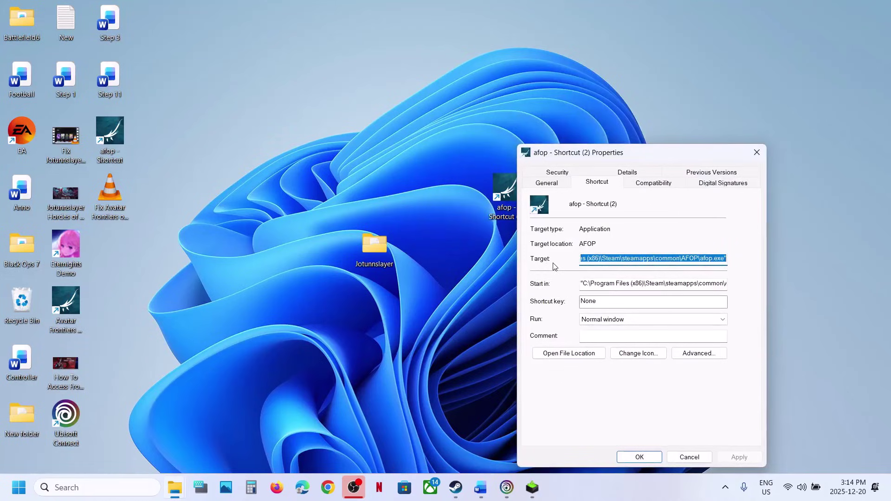
pyautogui.click(724, 260)
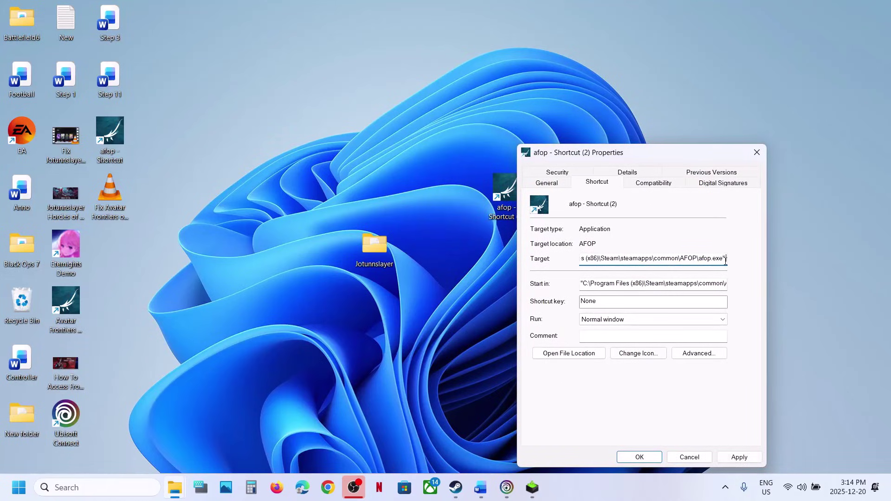
pyautogui.write('-dx11')
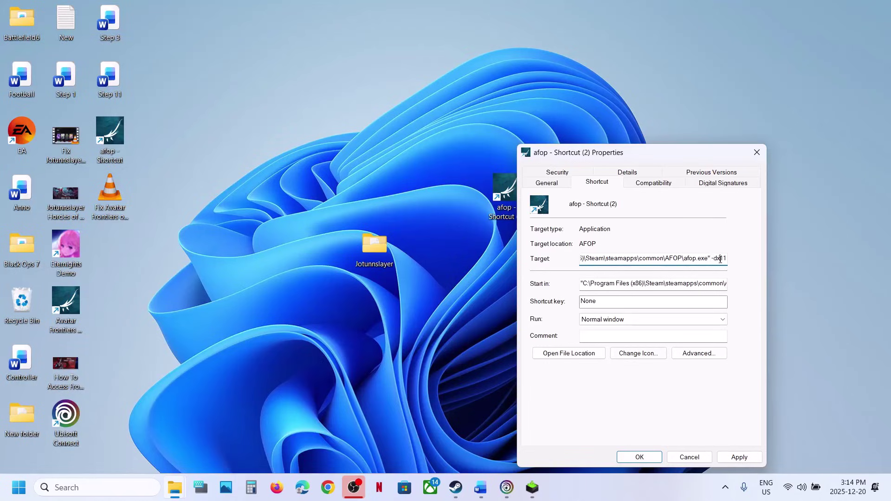
pyautogui.click(739, 457)
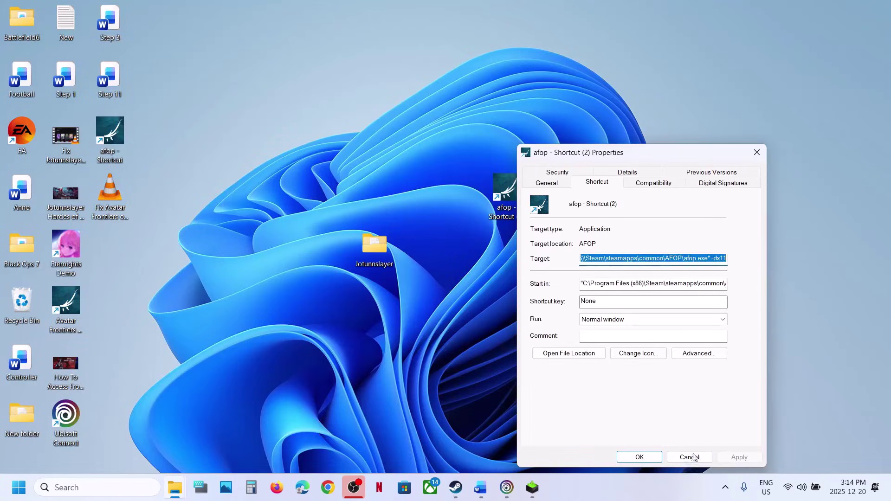
pyautogui.click(647, 459)
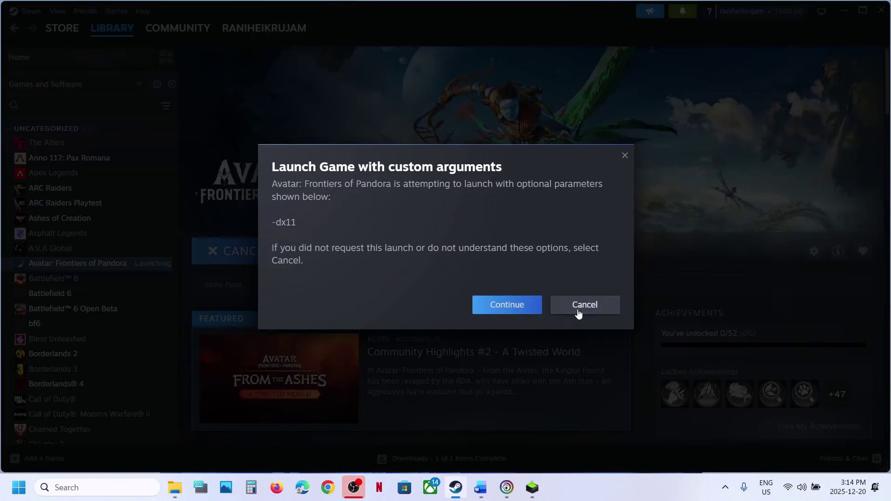
pyautogui.click(562, 315)
# Change the argument in the "afop - Shortcut (2)" target to -dx12 and apply it.
pyautogui.press('super+d')
pyautogui.rightClick(505, 195)
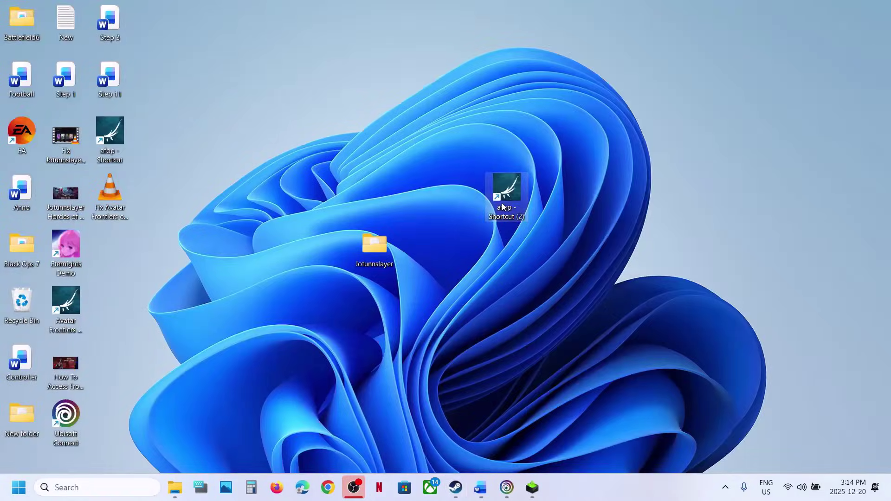
pyautogui.click(547, 273)
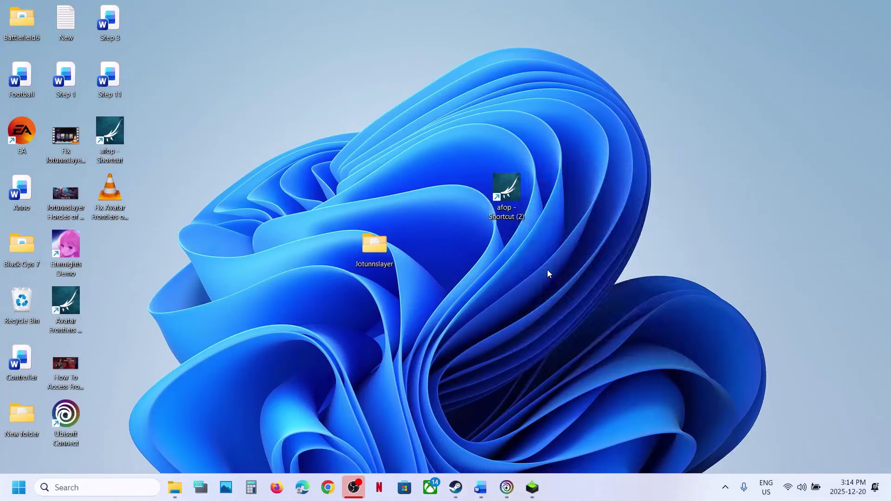
pyautogui.click(714, 257)
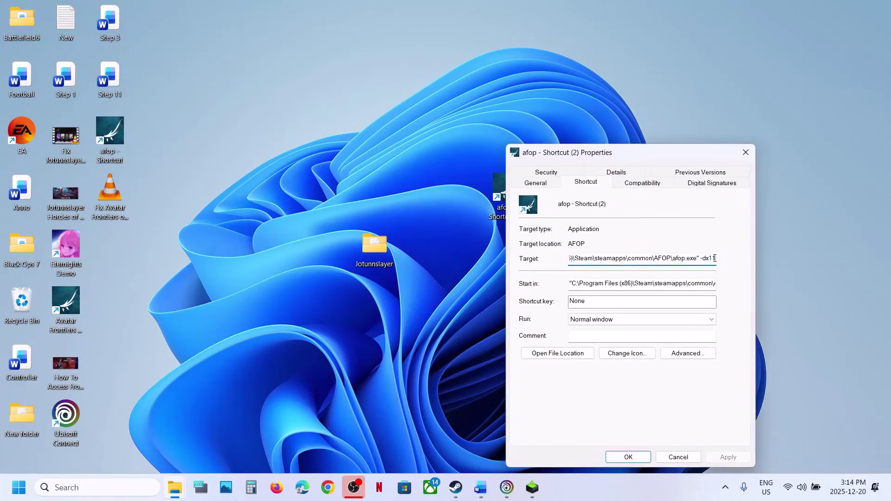
pyautogui.press('BackSpace')
pyautogui.write('2')
pyautogui.click(728, 457)
pyautogui.click(631, 459)
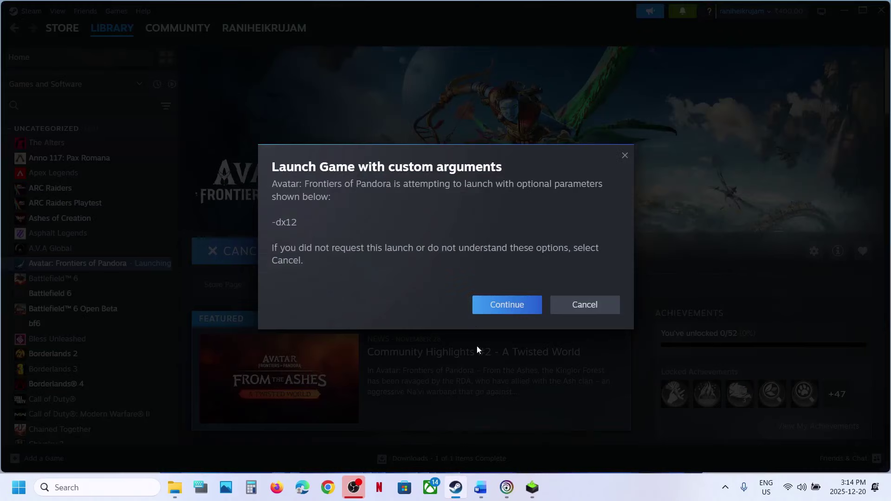
# Continue launching the game with the -dx12 argument and stop it from the Steam library.
pyautogui.click(487, 311)
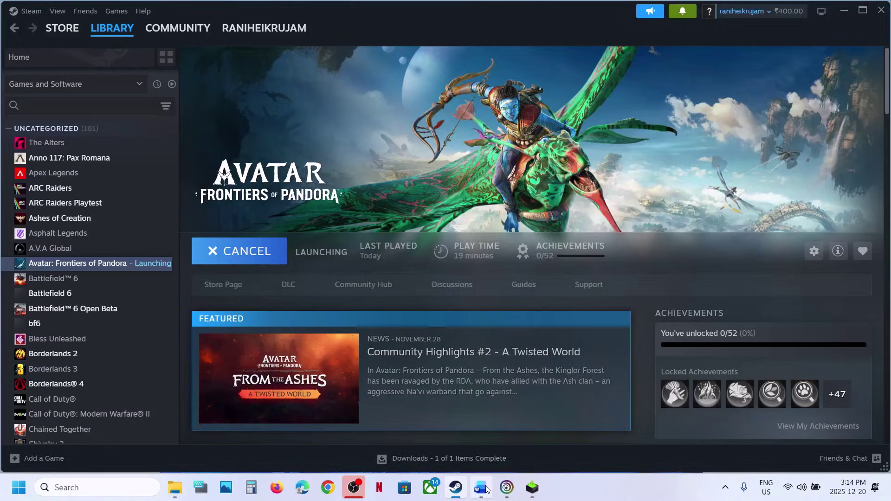
pyautogui.moveTo(486, 490)
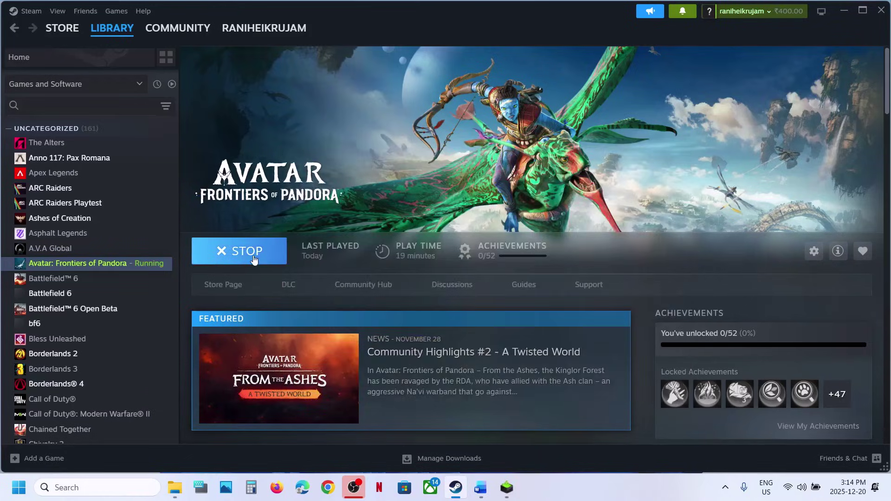
pyautogui.click(250, 255)
pyautogui.click(428, 267)
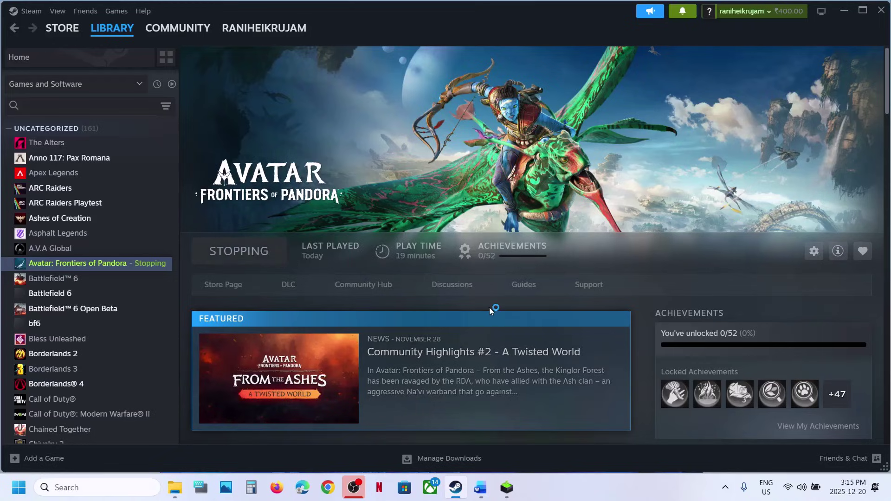
# Switch to the Word document and highlight "Install latest version of Ubisoft Connect" in Step 4.
pyautogui.click(483, 498)
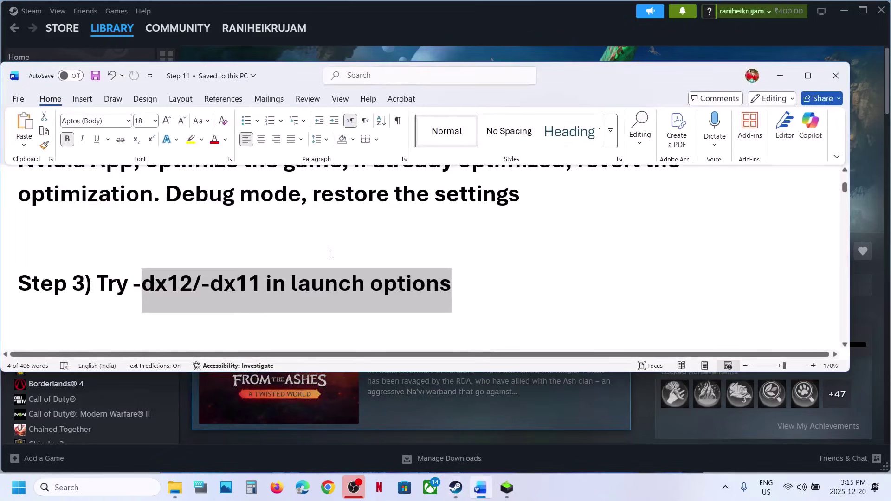
pyautogui.scroll(-3, 331, 254)
pyautogui.moveTo(97, 277); pyautogui.dragTo(102, 313)
pyautogui.doubleClick(437, 277)
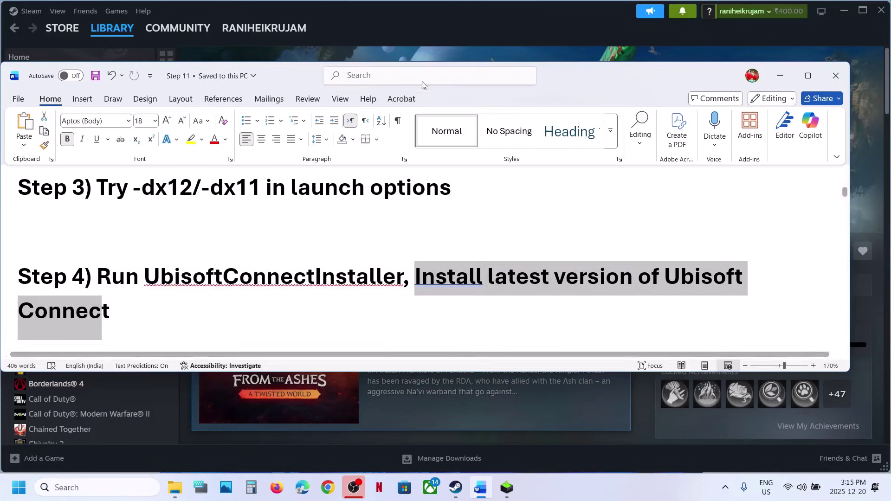
# Switch to Steam and browse the local files of Avatar: Frontiers of Pandora to find UbisoftConnectInstaller.
pyautogui.click(413, 54)
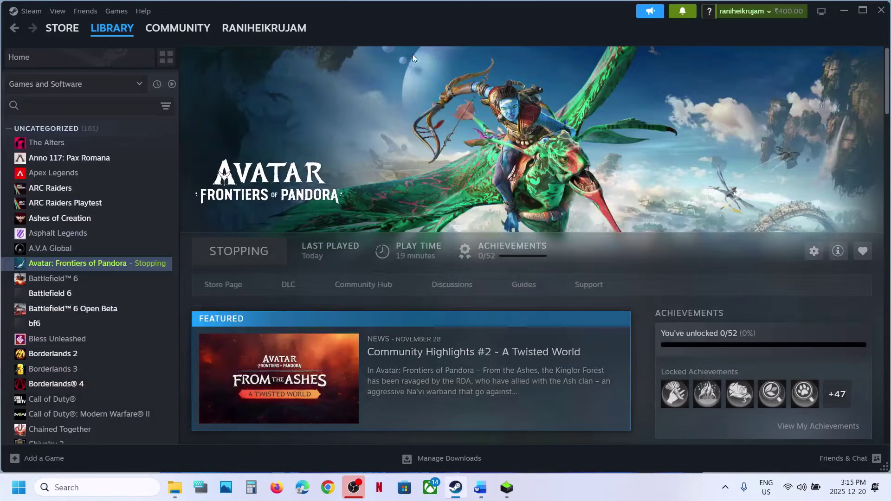
pyautogui.rightClick(90, 270)
pyautogui.moveTo(130, 318)
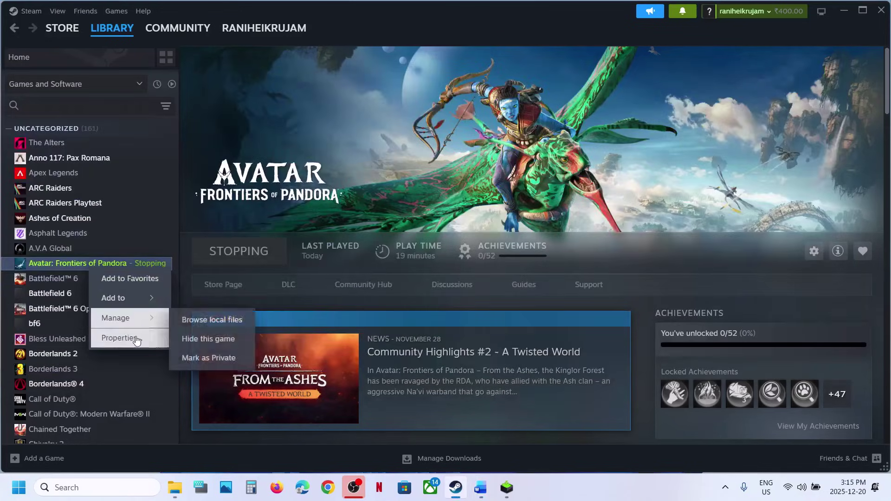
pyautogui.click(219, 329)
pyautogui.scroll(-6, 224, 305)
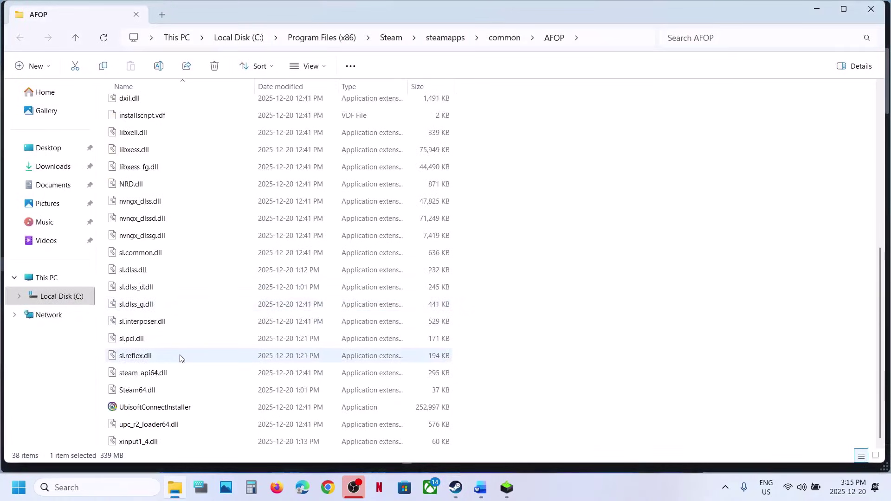
# Try to install Ubisoft Connect by running UbisoftConnectInstaller as administrator and accepting the license agreement, and cancel the installation.
pyautogui.click(126, 411)
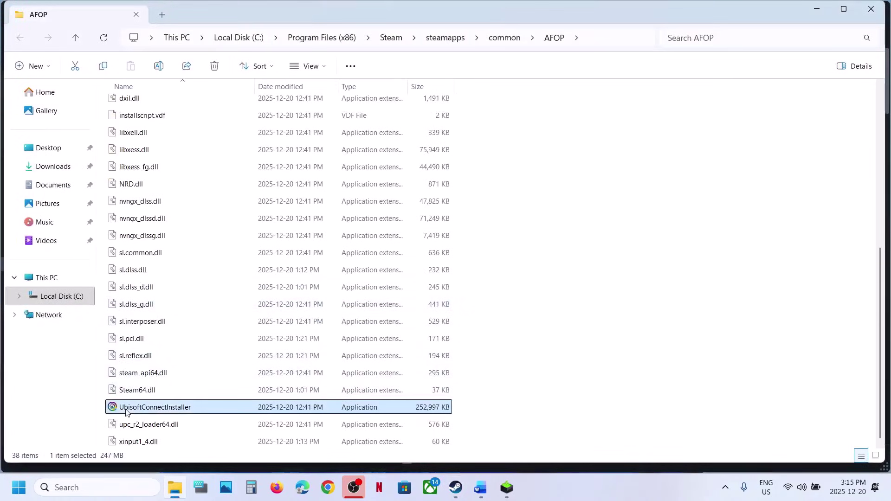
pyautogui.rightClick(173, 411)
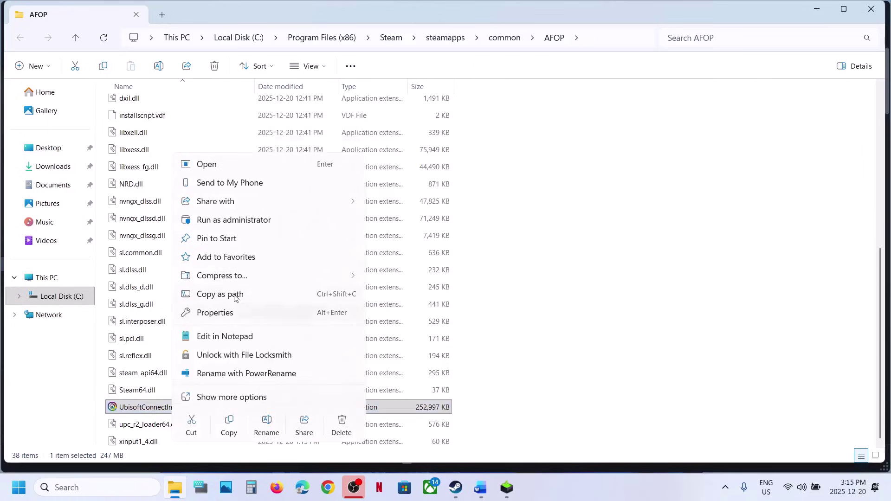
pyautogui.click(225, 220)
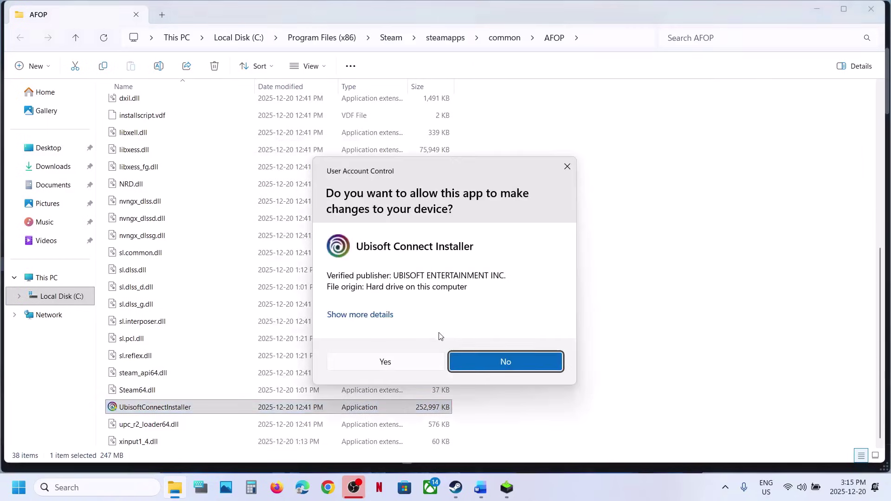
pyautogui.click(395, 361)
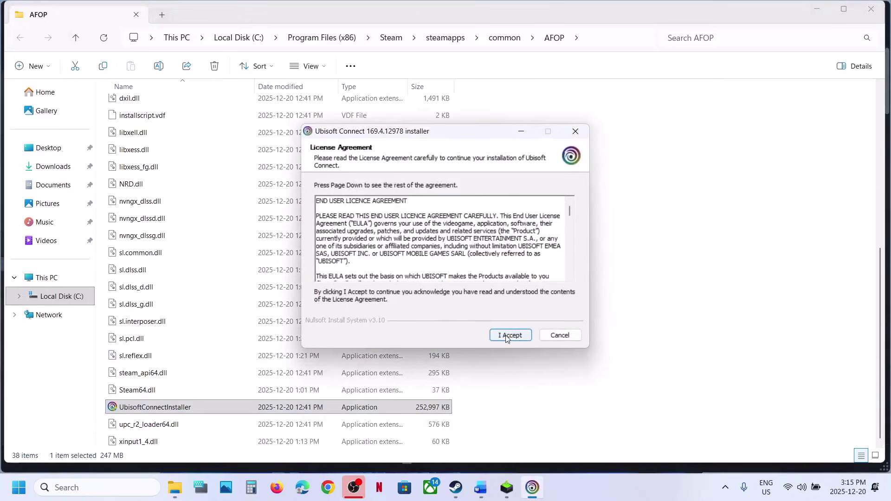
pyautogui.click(505, 336)
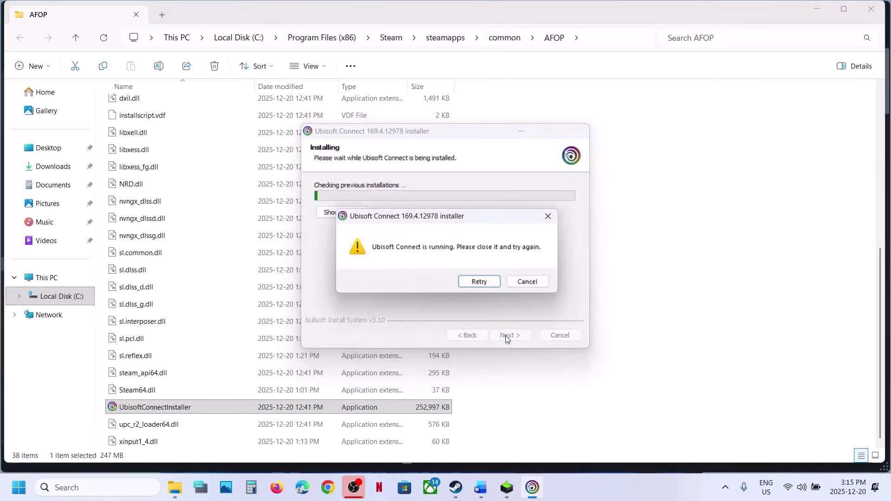
pyautogui.click(528, 282)
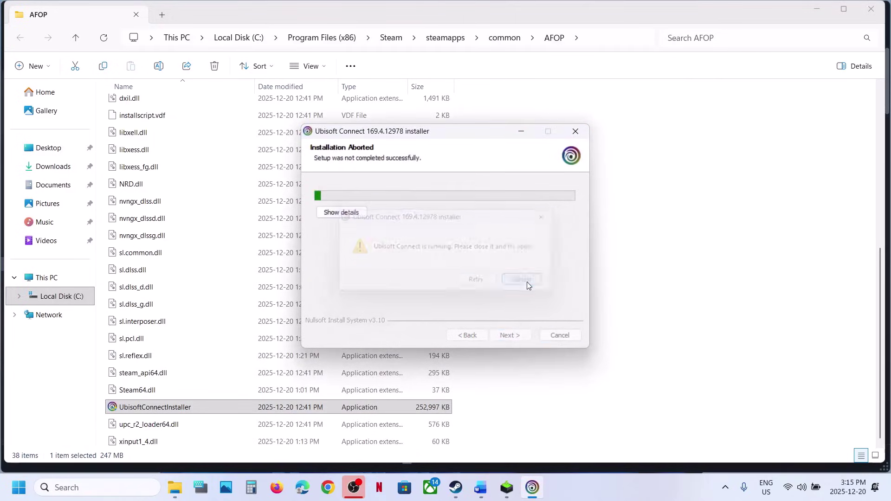
# Force quit the running Ubisoft Connect from its system tray entry and close the aborted installer.
pyautogui.click(726, 487)
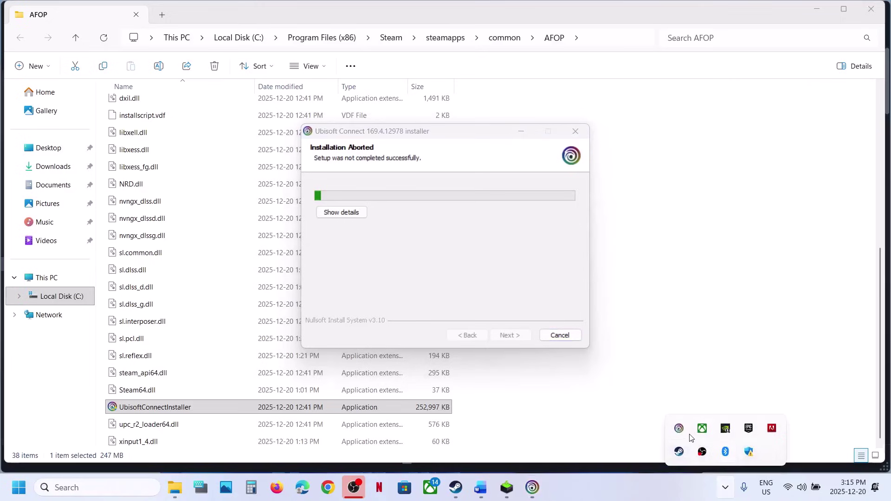
pyautogui.rightClick(680, 434)
pyautogui.click(708, 426)
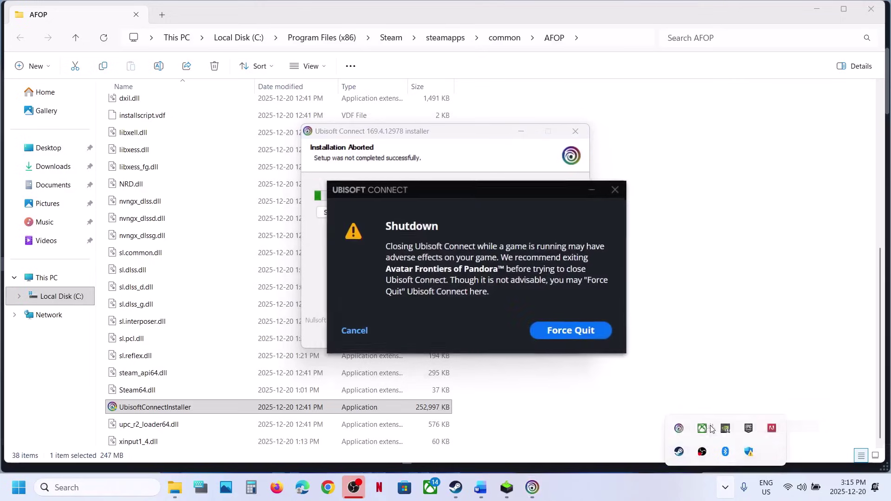
pyautogui.click(553, 329)
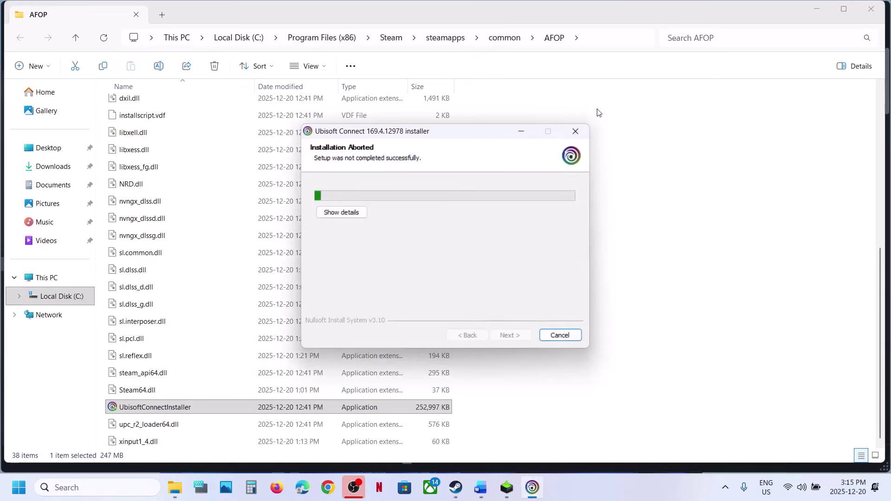
pyautogui.click(576, 131)
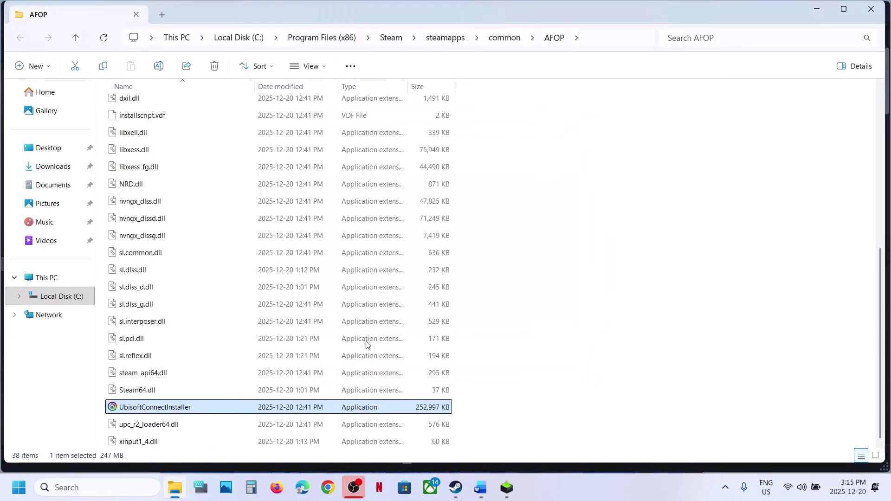
# Run UbisoftConnectInstaller as administrator, install Ubisoft Connect in the default destination folder, and finish with Run Ubisoft Connect enabled.
pyautogui.rightClick(278, 409)
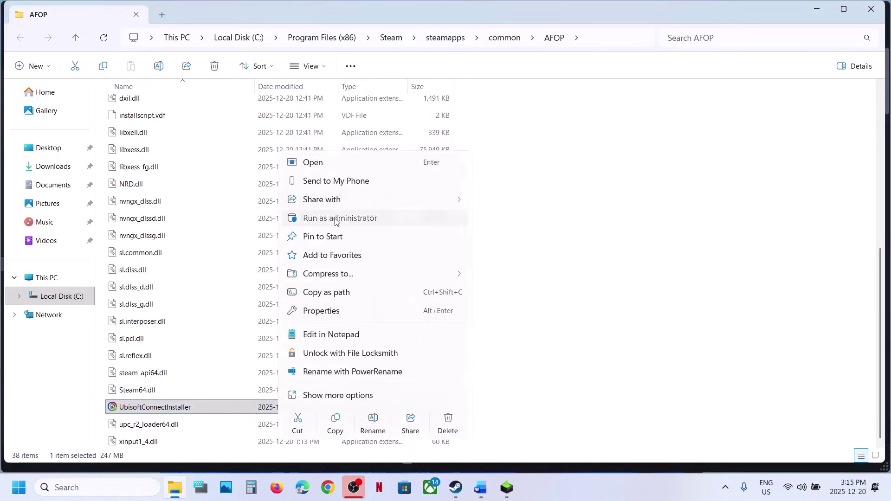
pyautogui.click(336, 218)
pyautogui.click(384, 361)
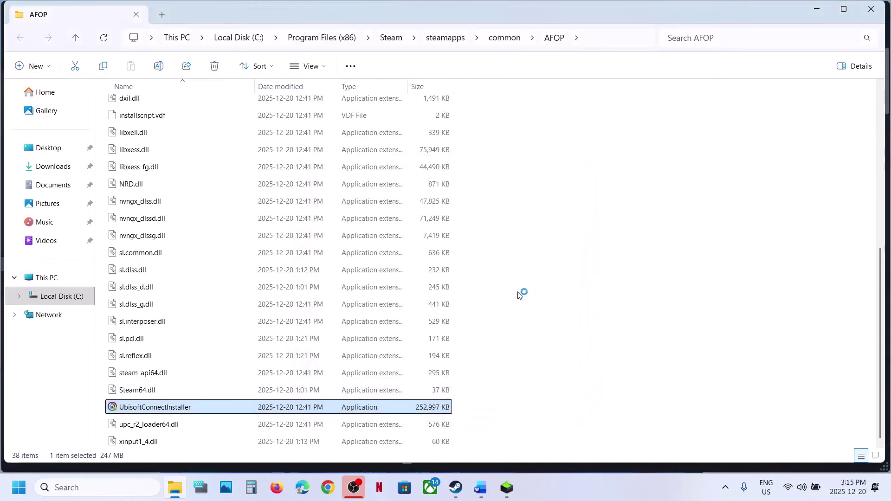
pyautogui.click(512, 336)
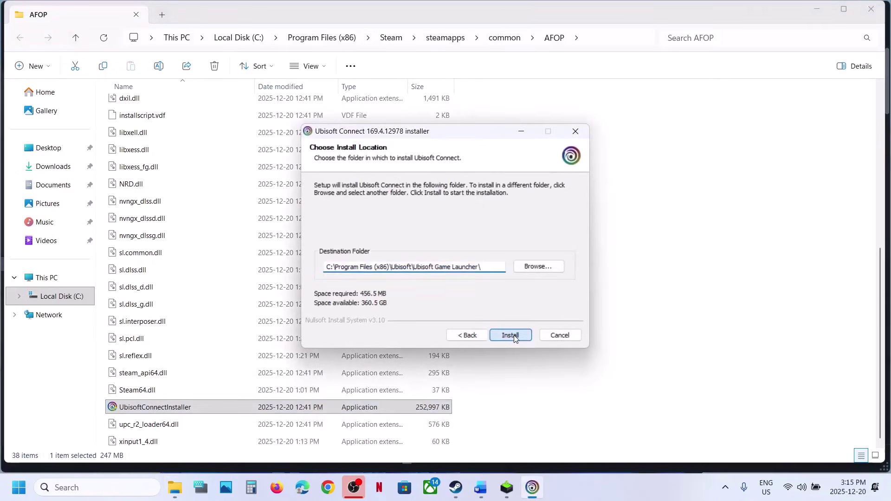
pyautogui.click(511, 335)
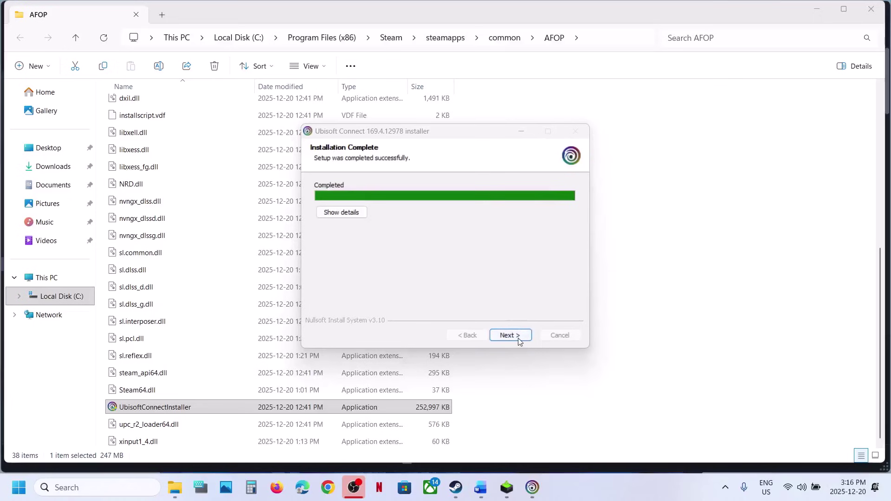
pyautogui.click(517, 339)
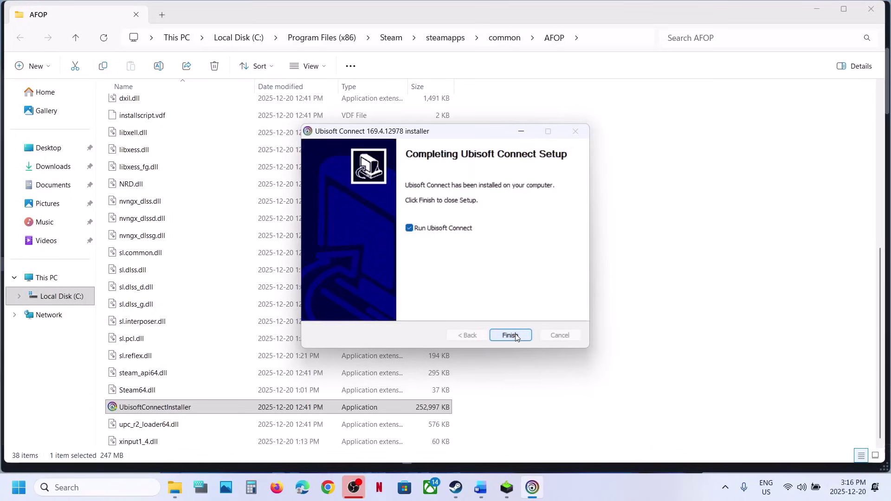
pyautogui.click(511, 335)
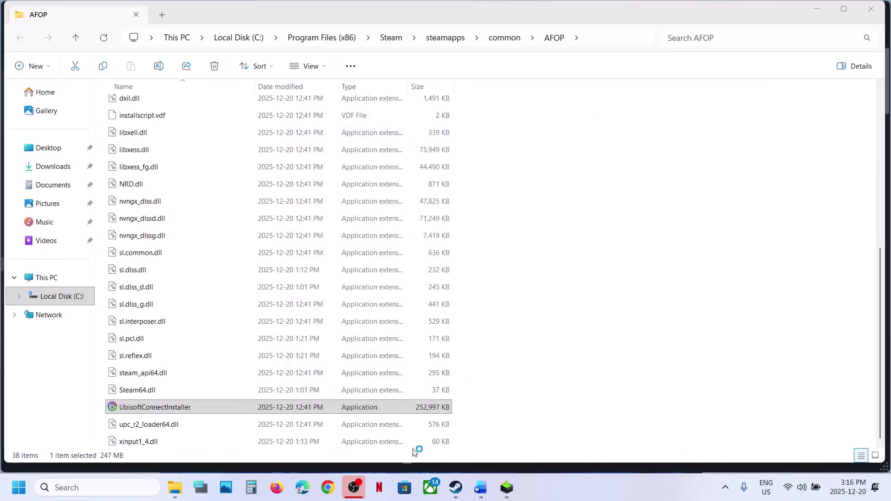
# Switch to the Word document and select the words "Ubisoft Connect" at the end of Step 4 for copying.
pyautogui.click(480, 487)
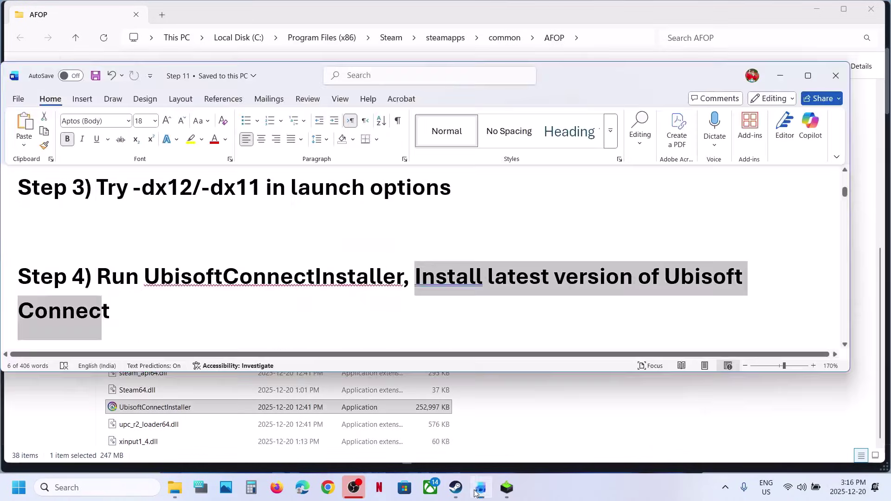
pyautogui.click(430, 322)
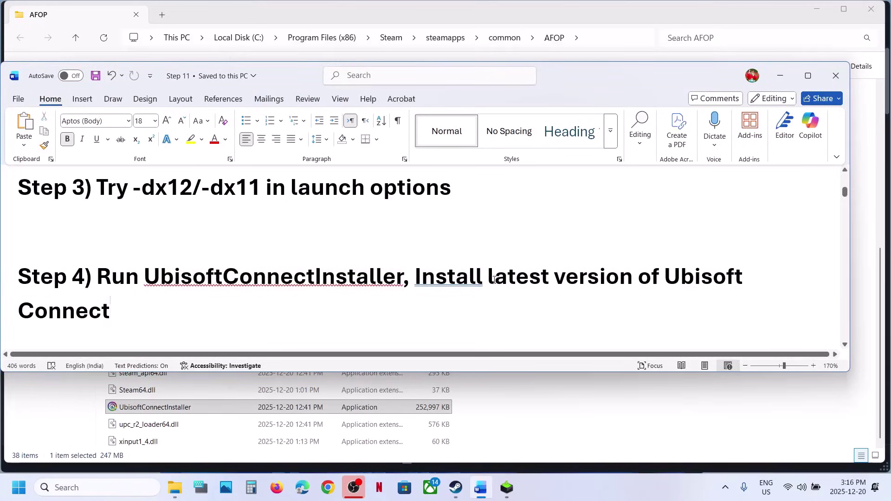
pyautogui.moveTo(667, 276); pyautogui.dragTo(101, 318)
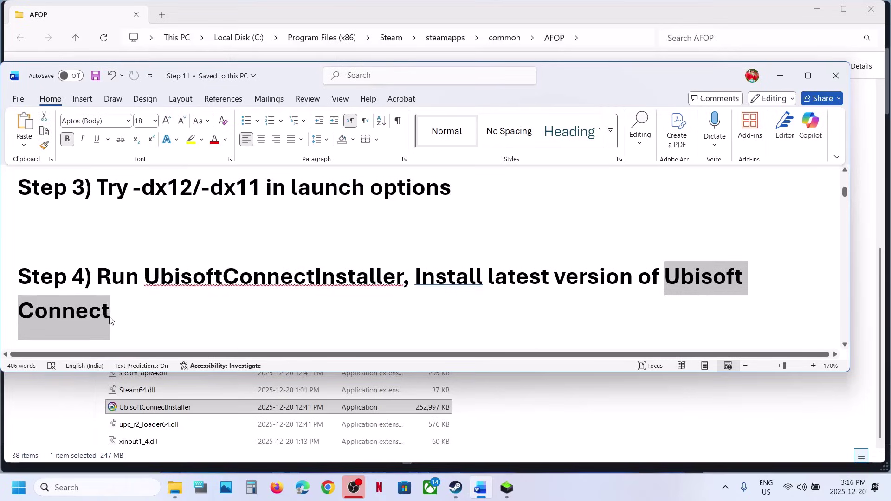
# Search Google in Chrome for "Ubisoft Connect", open the official Ubisoft (US) page, and download the Ubisoft Connect installer.
pyautogui.click(328, 487)
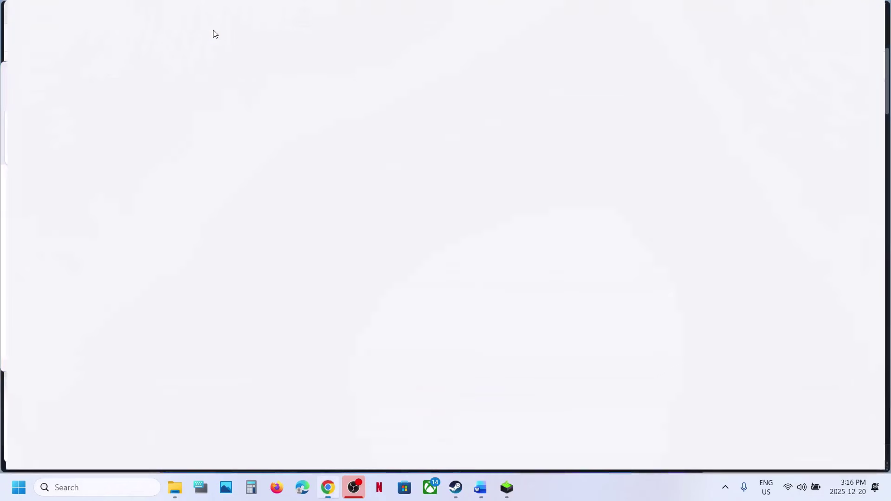
pyautogui.hotkey('ctrl', 'v')
pyautogui.press('Return')
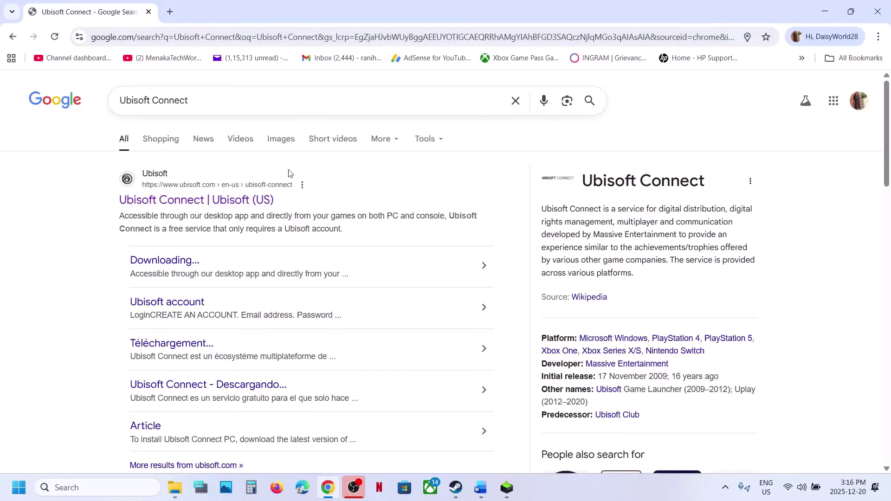
pyautogui.click(201, 200)
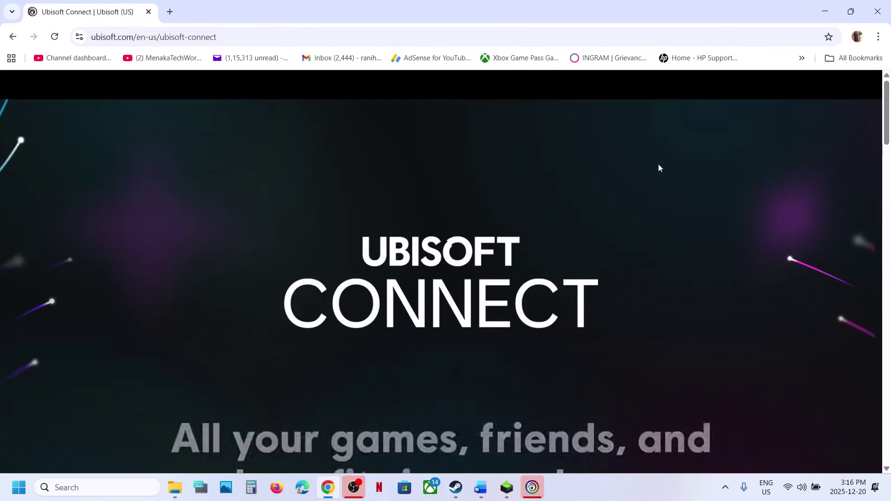
pyautogui.click(668, 88)
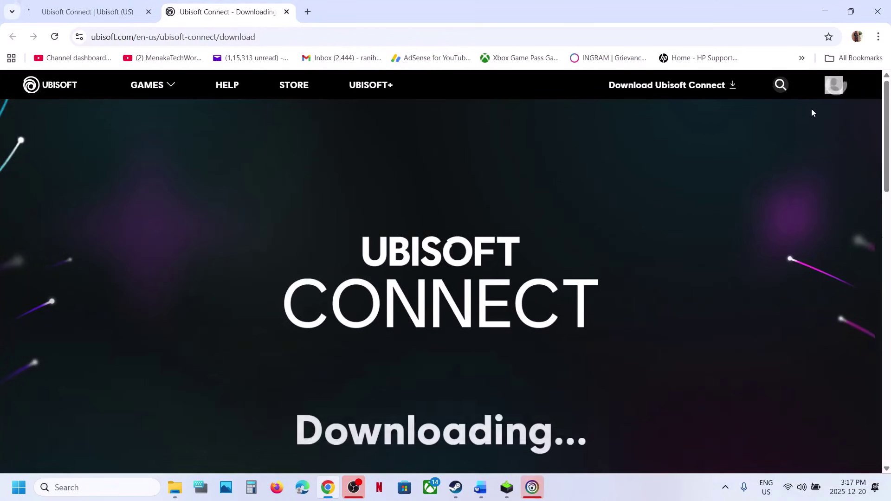
# Close the Ubisoft Connect login window and check UbisoftConnectInstaller.exe in Chrome's recent download history.
pyautogui.click(725, 487)
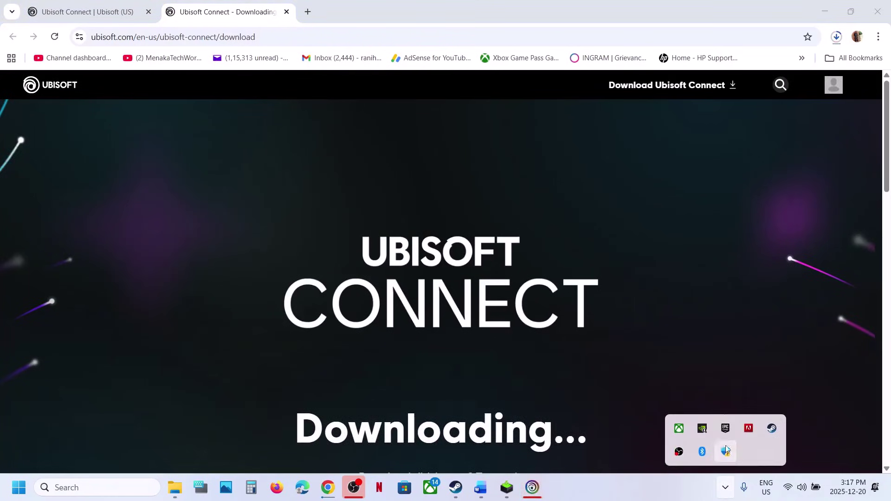
pyautogui.click(532, 487)
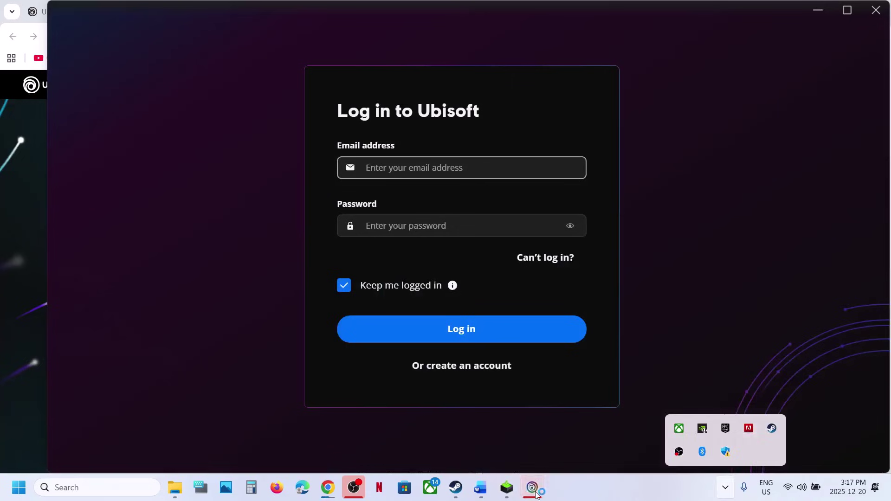
pyautogui.click(875, 10)
pyautogui.click(725, 491)
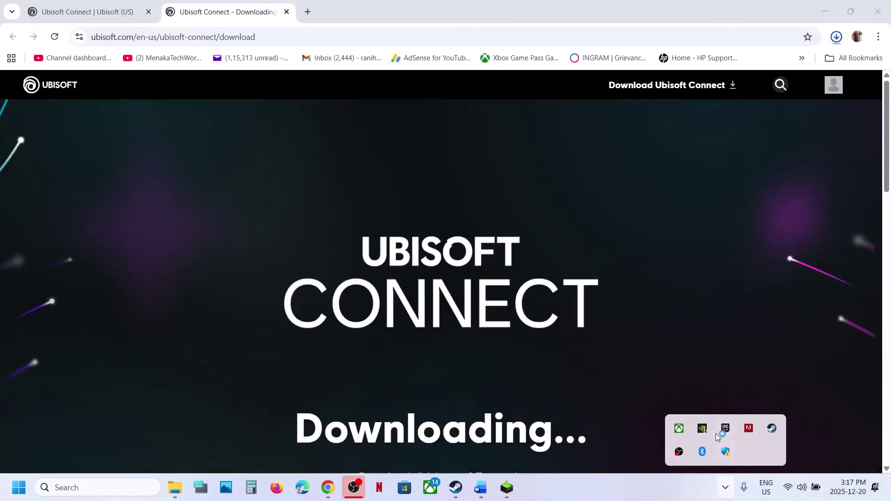
pyautogui.click(680, 380)
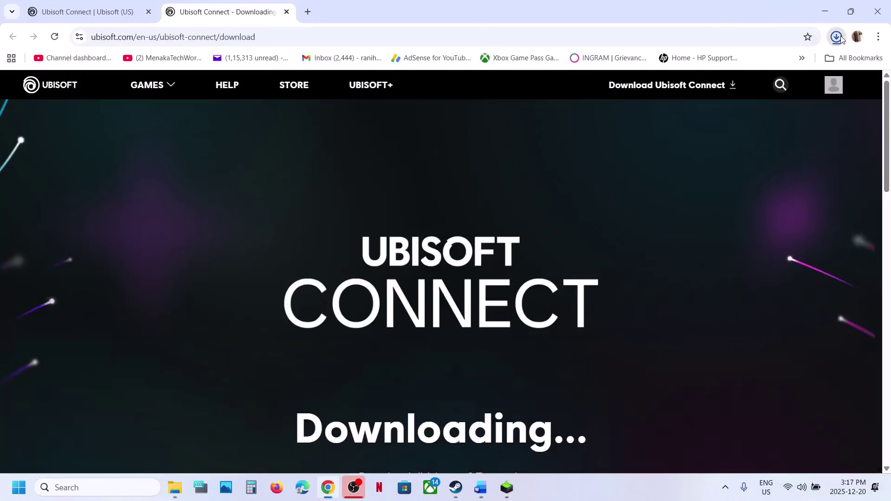
pyautogui.click(837, 37)
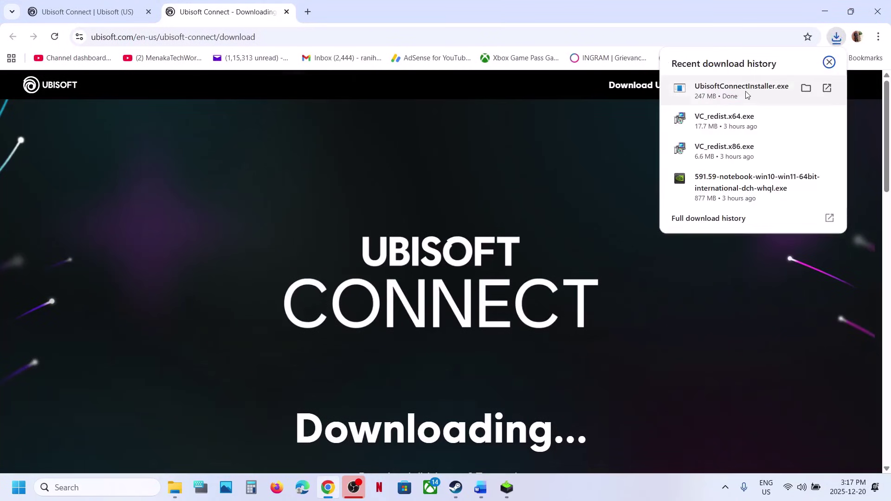
pyautogui.click(520, 205)
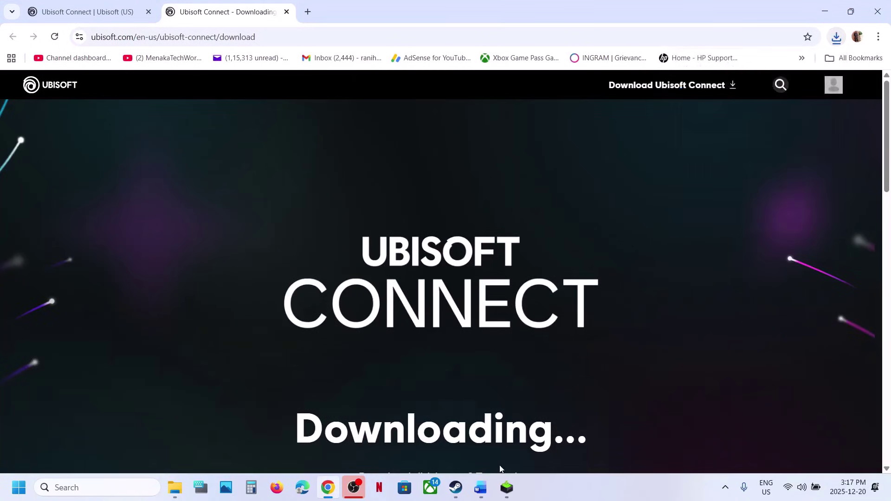
# Switch to the Word document and highlight "Use Ubisoft Connect to launch the" in the Step 5 heading.
pyautogui.click(479, 497)
pyautogui.scroll(-3, 328, 284)
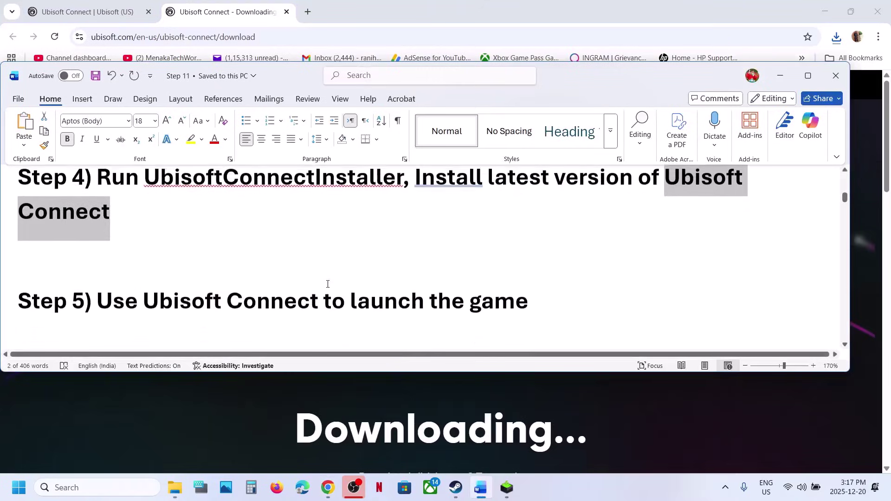
pyautogui.moveTo(98, 278); pyautogui.dragTo(468, 280)
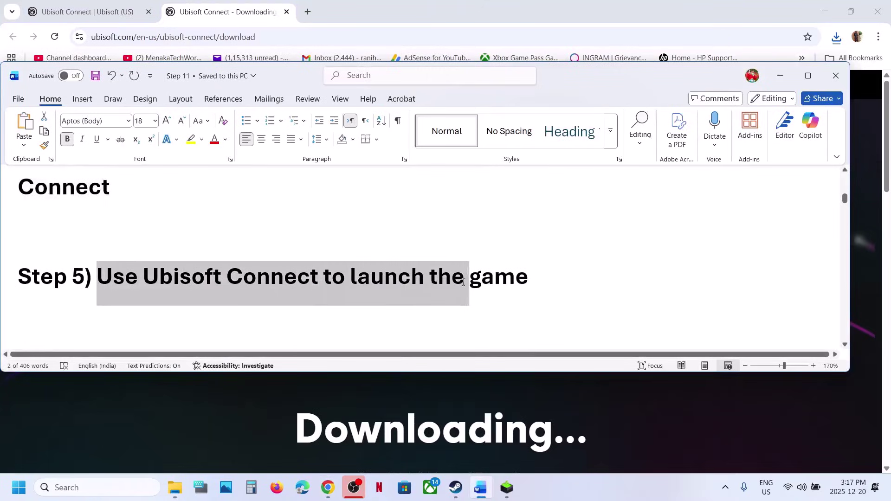
pyautogui.click(581, 496)
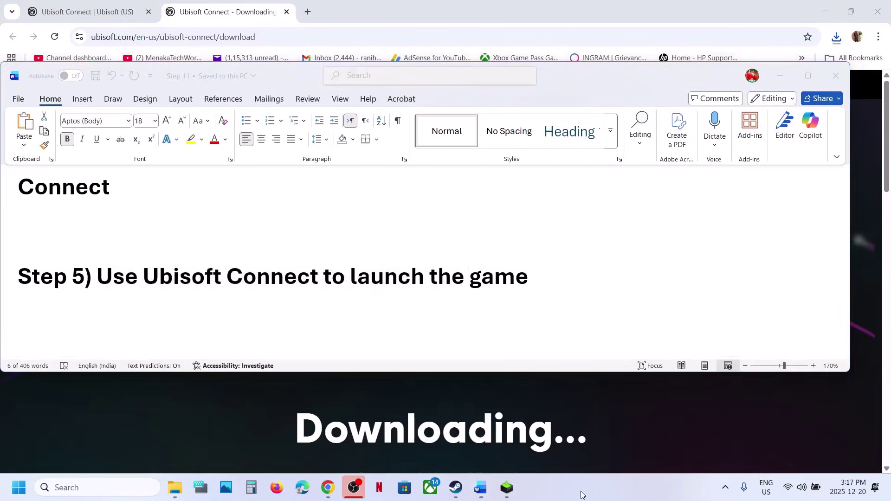
# Switch to Steam to check the state of Avatar: Frontiers of Pandora and look through the hidden tray icons.
pyautogui.click(127, 494)
pyautogui.write('ub')
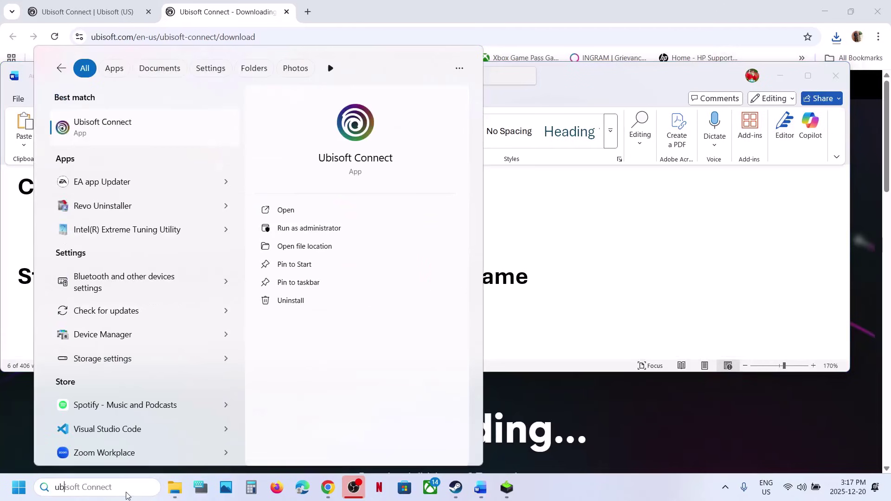
pyautogui.click(588, 482)
pyautogui.click(459, 494)
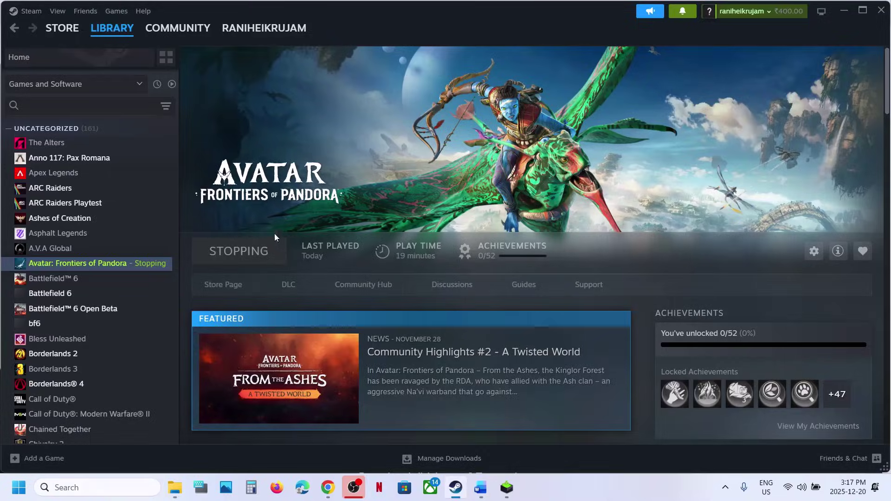
pyautogui.click(725, 487)
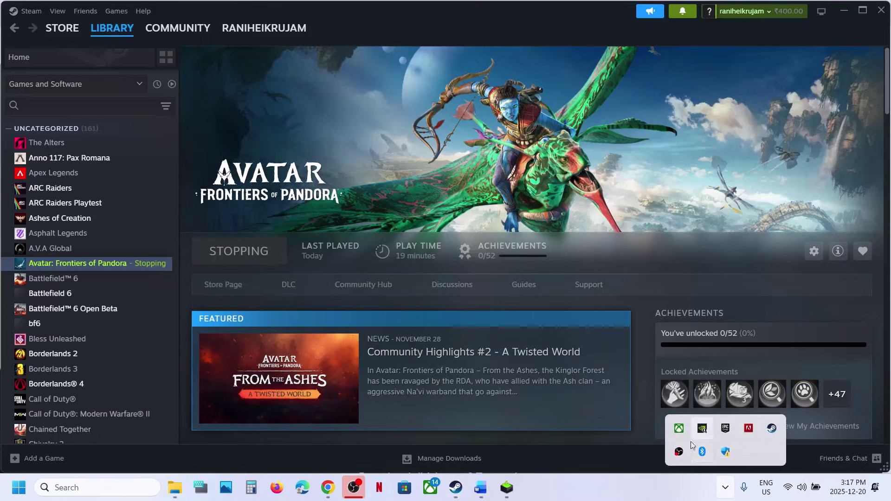
pyautogui.click(557, 500)
# Open Ubisoft Connect through Windows search and locate Avatar: Frontiers of Pandora among the installed games in its library.
pyautogui.click(93, 485)
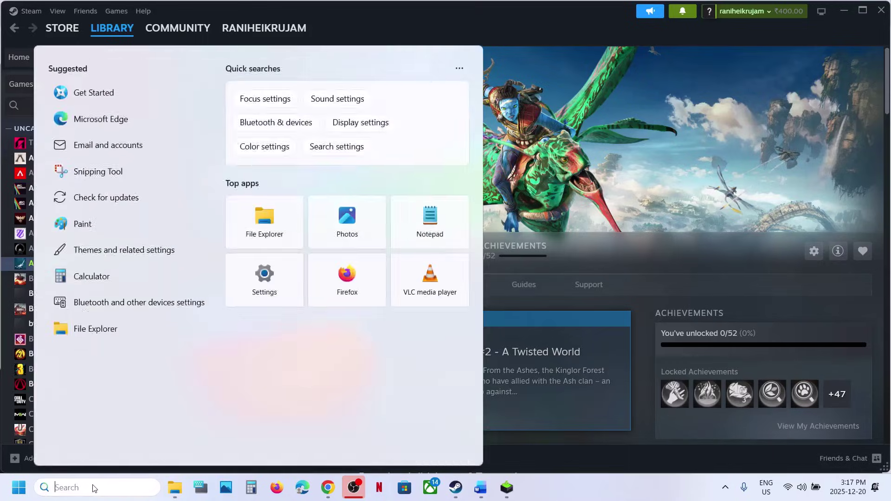
pyautogui.write('u')
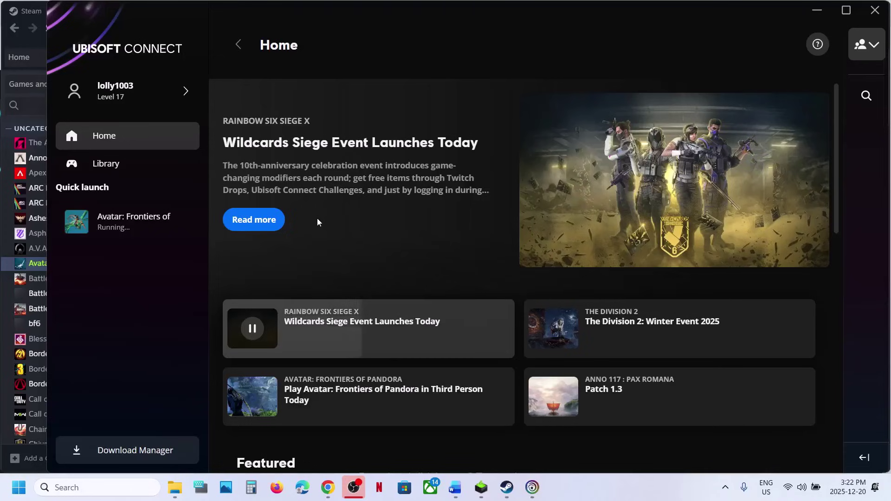
pyautogui.scroll(-4, 316, 218)
pyautogui.click(135, 171)
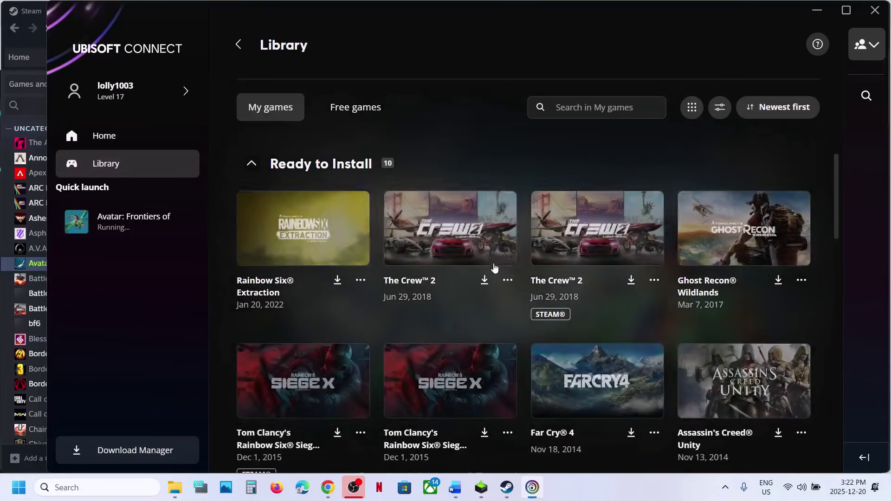
pyautogui.scroll(-10, 453, 310)
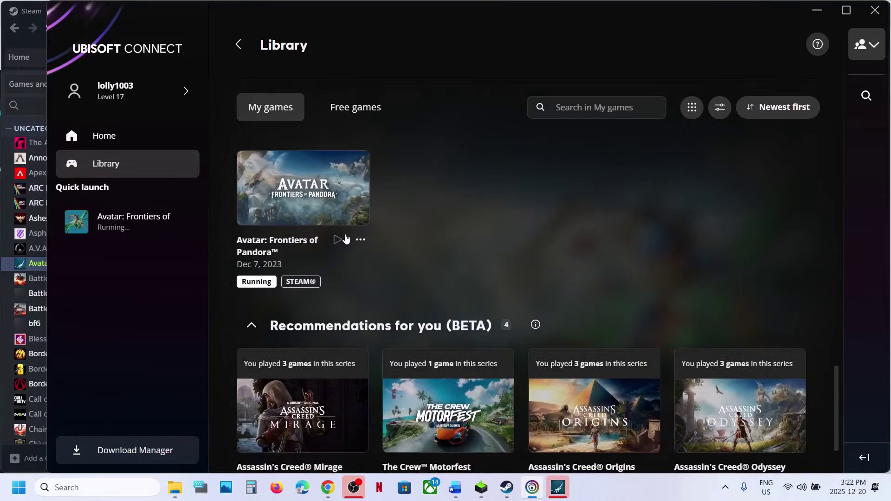
pyautogui.scroll(2, 342, 239)
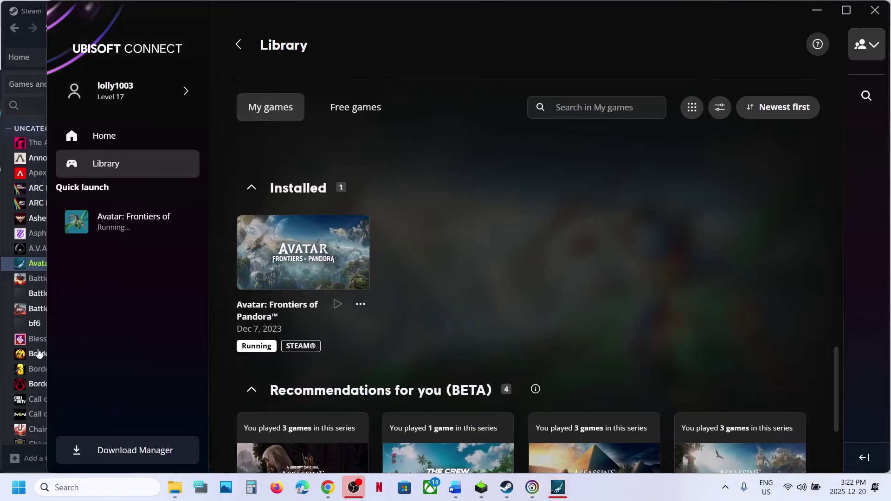
# Switch to Steam and stop the running Avatar: Frontiers of Pandora game.
pyautogui.click(7, 352)
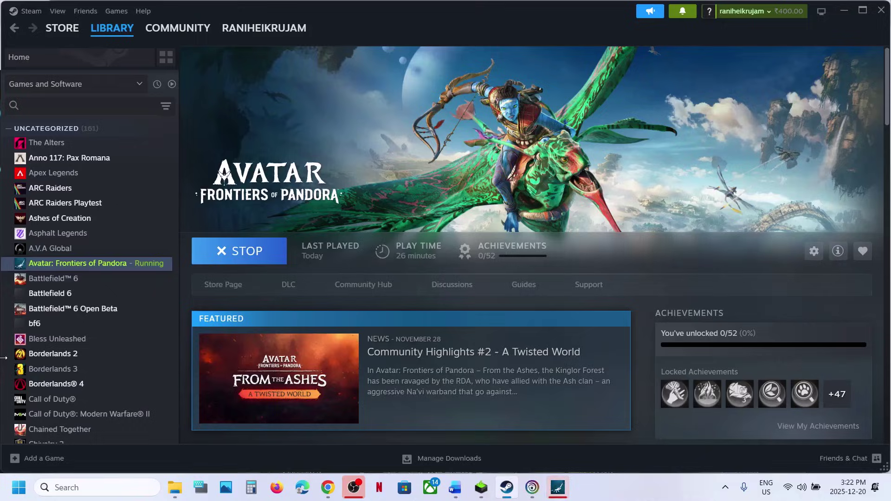
pyautogui.click(271, 255)
pyautogui.click(433, 268)
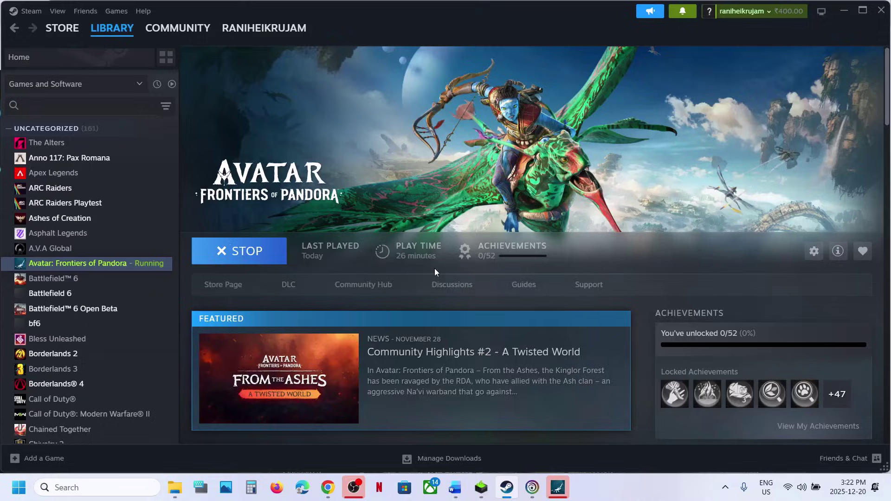
# Switch to the Word document and highlight "steam download cache" in the Step 6 heading.
pyautogui.click(456, 489)
pyautogui.scroll(-3, 316, 295)
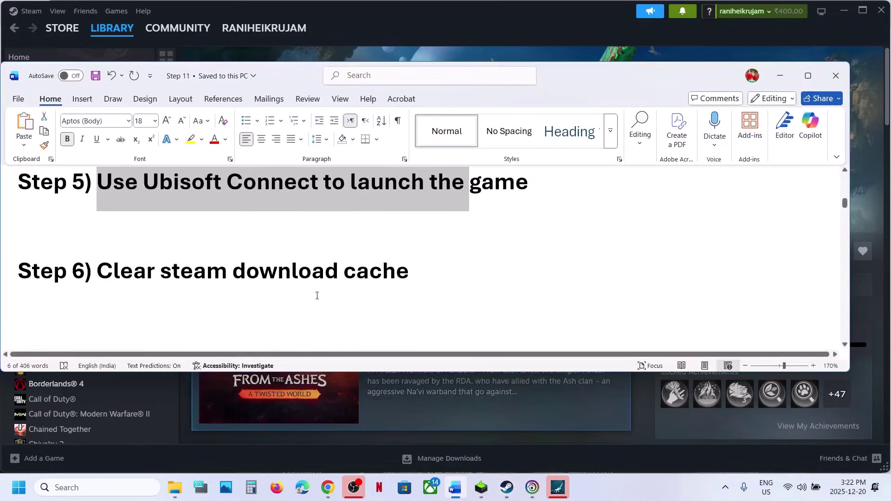
pyautogui.moveTo(159, 271); pyautogui.dragTo(408, 271)
# Bring up the Clear Download Cache confirmation in Steam's download settings, cancel it, and close the settings.
pyautogui.click(408, 46)
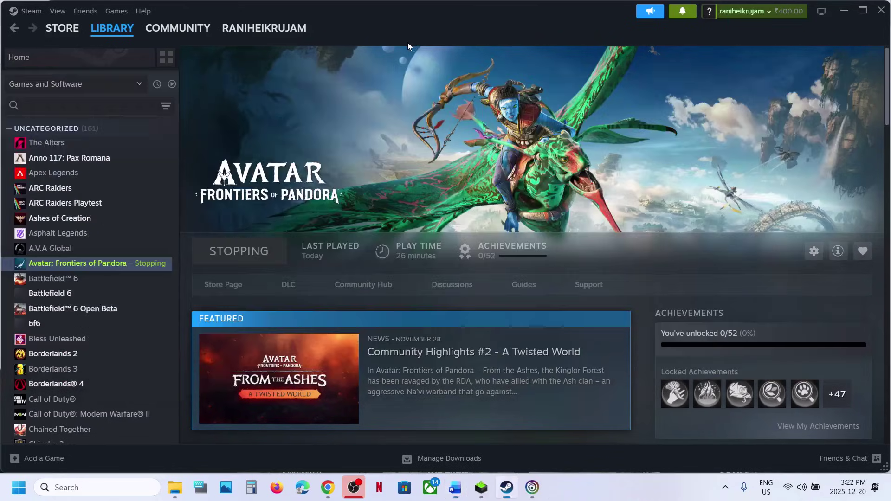
pyautogui.click(29, 11)
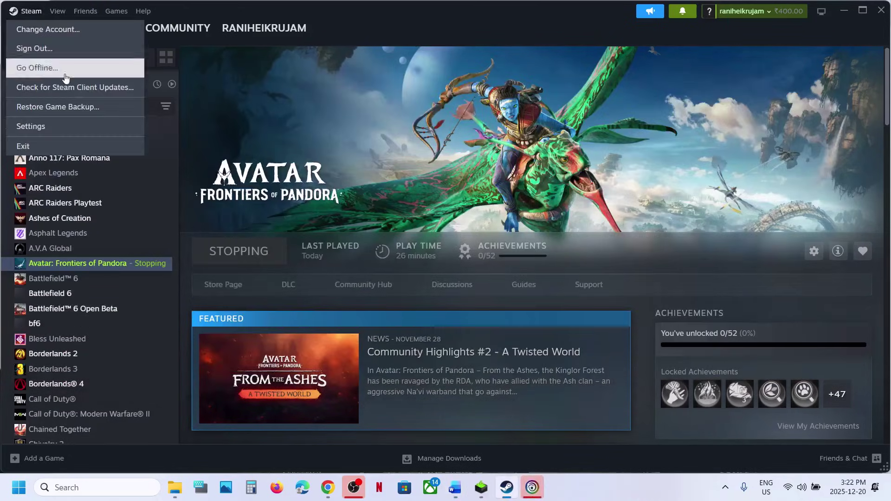
pyautogui.click(51, 128)
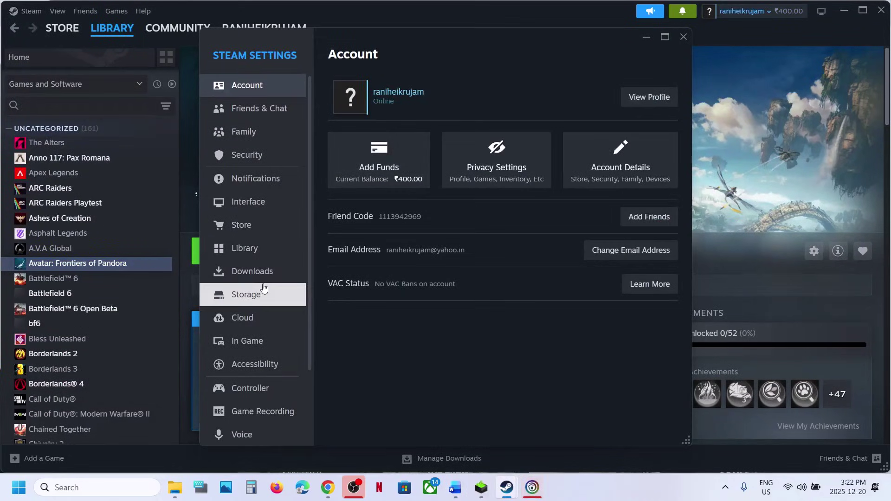
pyautogui.click(257, 273)
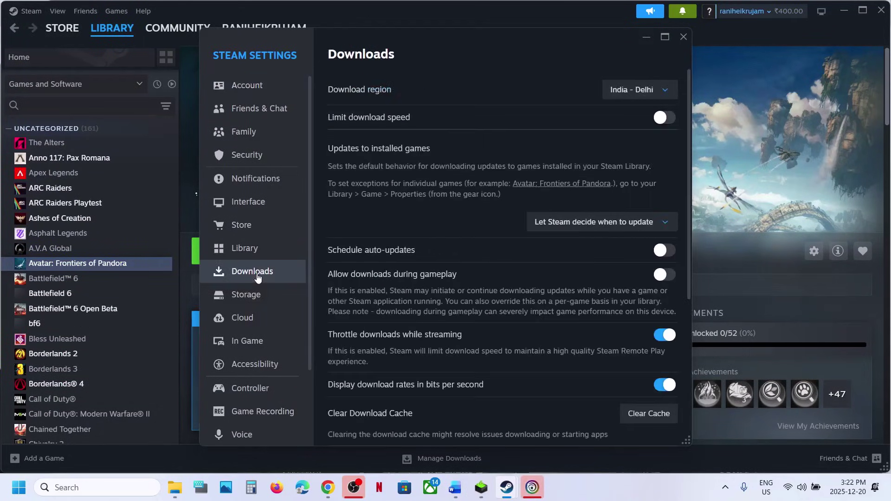
pyautogui.click(642, 420)
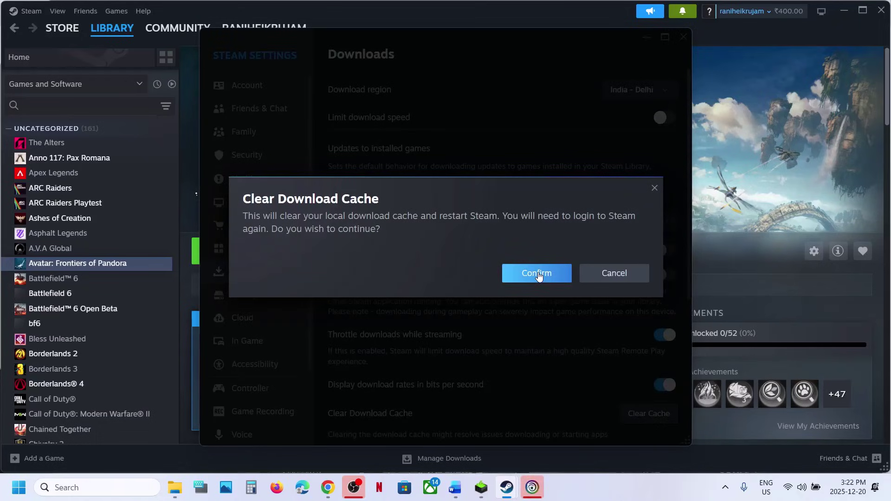
pyautogui.click(611, 273)
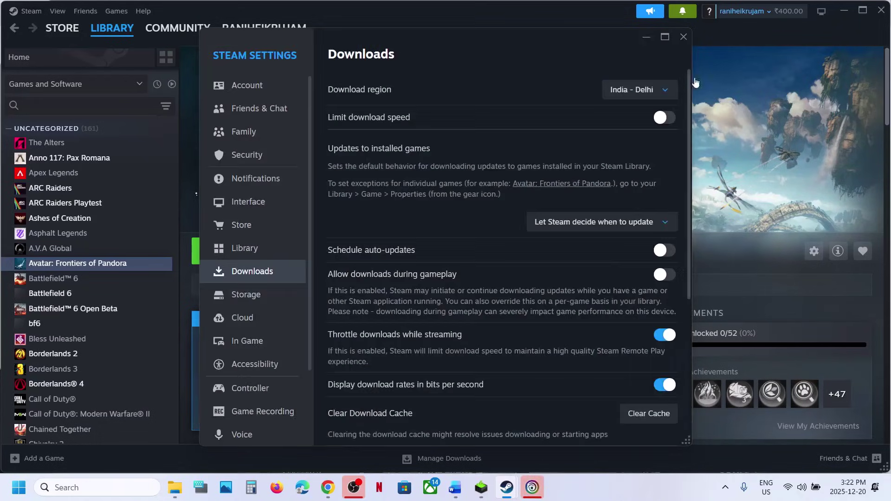
pyautogui.click(683, 38)
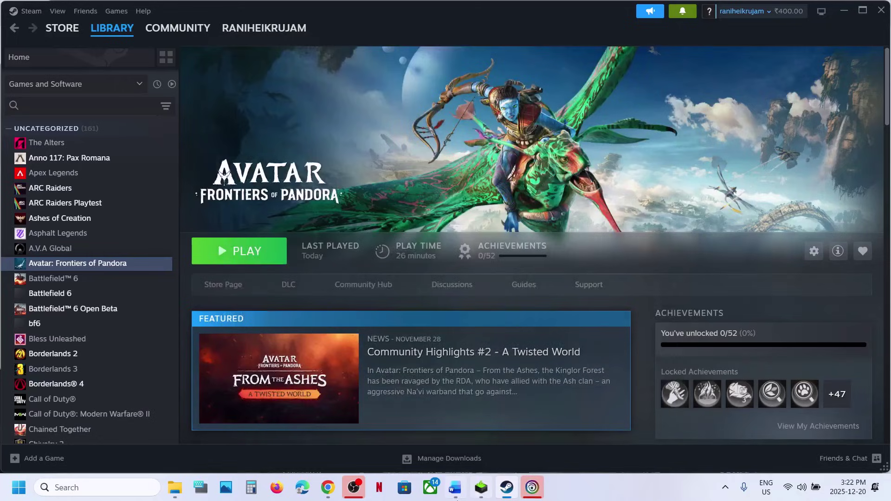
# Highlight "compatibility" in the Word document's Step 7 heading and browse Avatar: Frontiers of Pandora's local files from Steam.
pyautogui.click(455, 495)
pyautogui.doubleClick(269, 265)
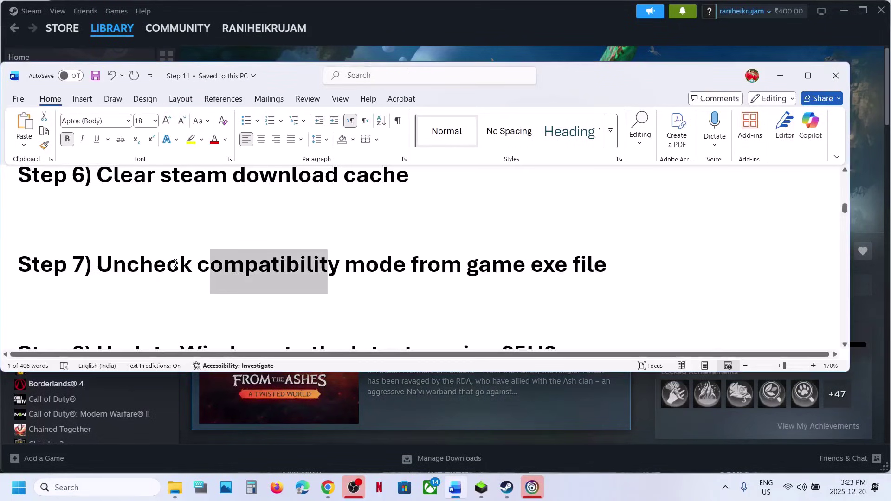
pyautogui.click(397, 24)
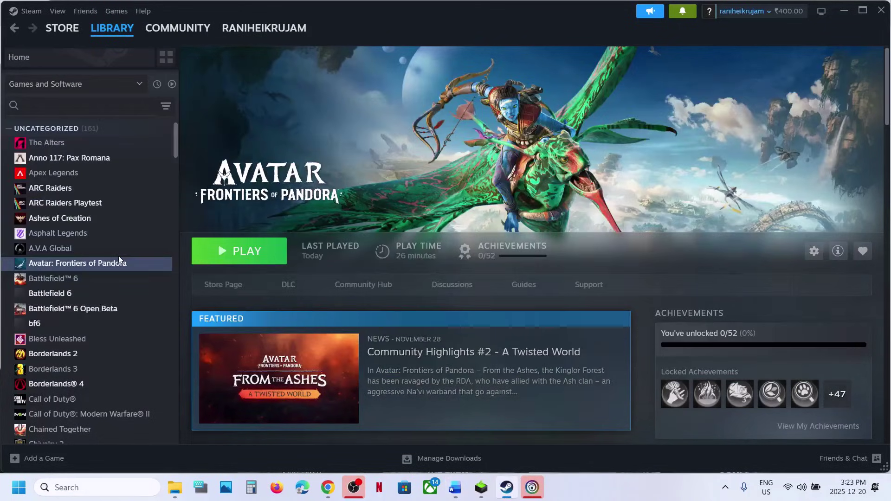
pyautogui.rightClick(106, 267)
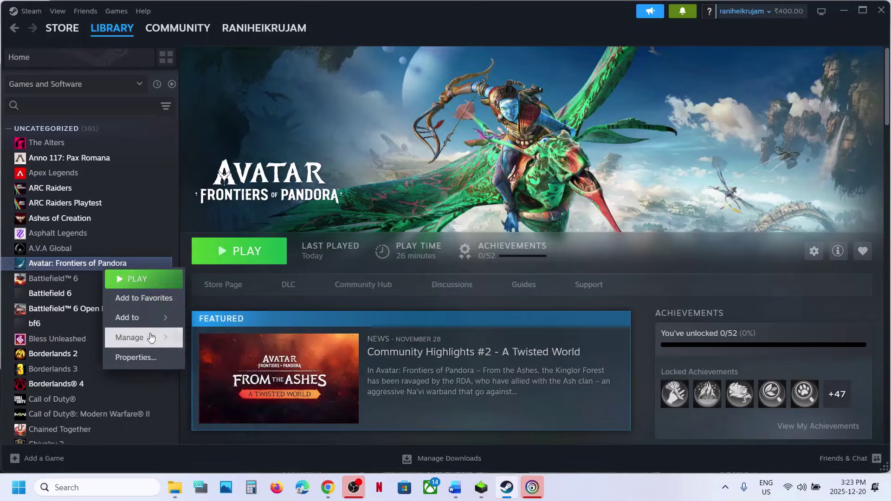
pyautogui.moveTo(132, 337)
pyautogui.click(226, 358)
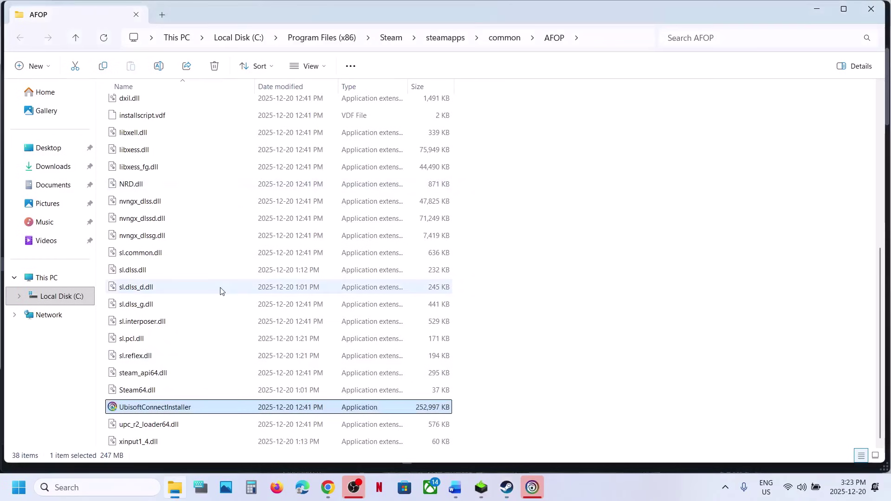
# Leave compatibility mode unchecked in the afop application's compatibility properties and apply the settings.
pyautogui.scroll(6, 219, 291)
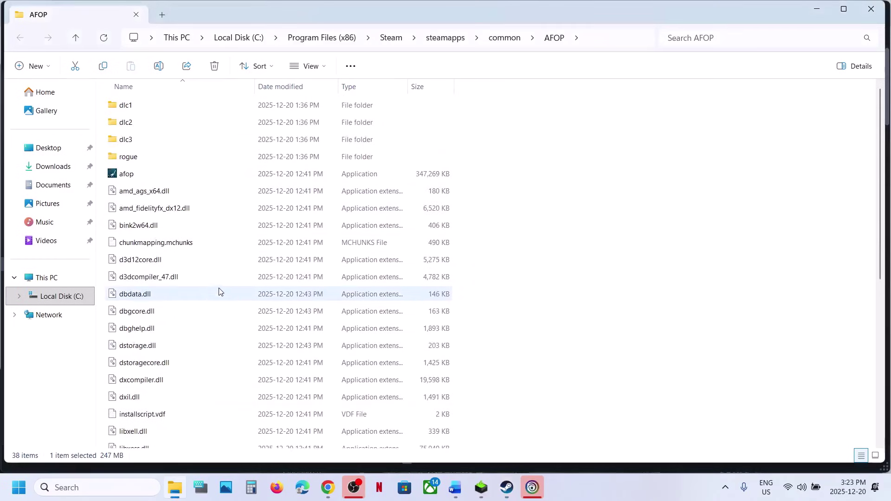
pyautogui.click(121, 176)
pyautogui.rightClick(122, 176)
pyautogui.click(174, 283)
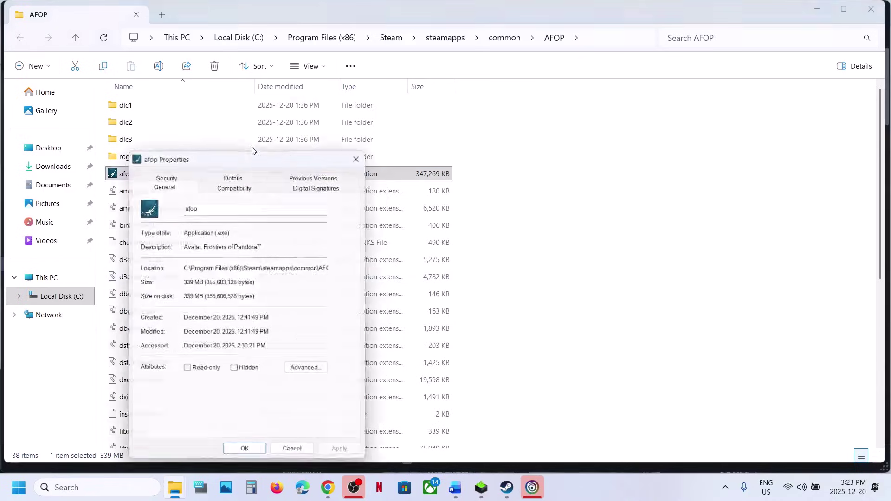
pyautogui.click(235, 183)
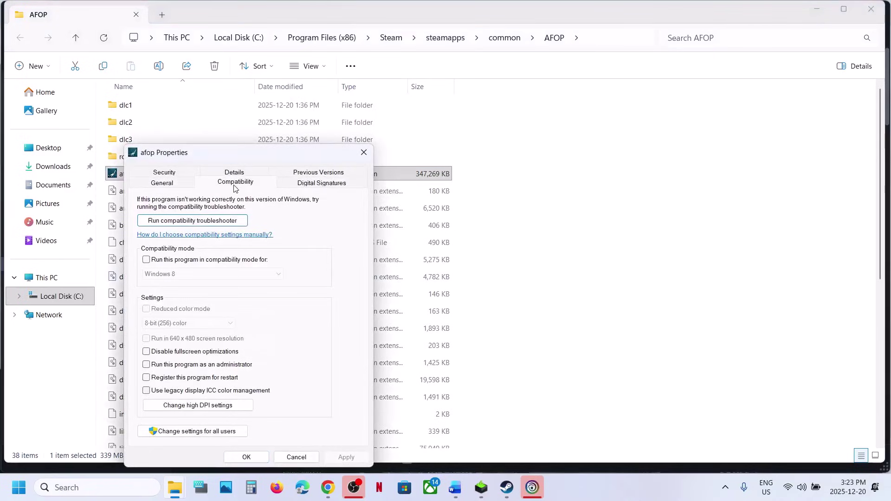
pyautogui.click(146, 261)
pyautogui.click(146, 260)
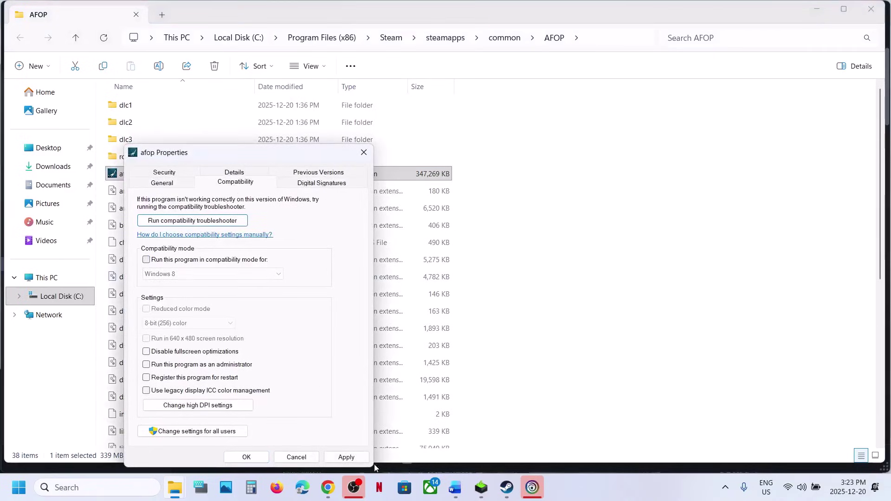
pyautogui.click(346, 457)
pyautogui.click(247, 457)
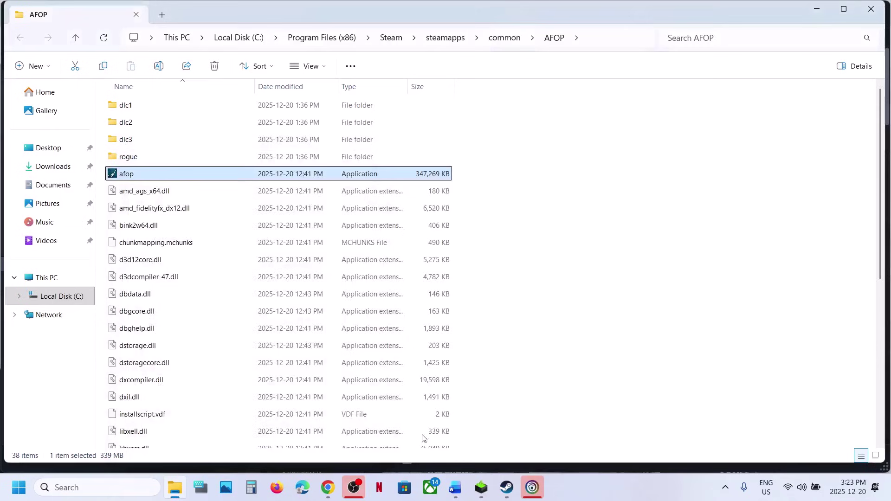
# Switch to the Word document and highlight "Update Windows to the latest version" in the Step 8 heading.
pyautogui.click(455, 488)
pyautogui.scroll(-3, 319, 293)
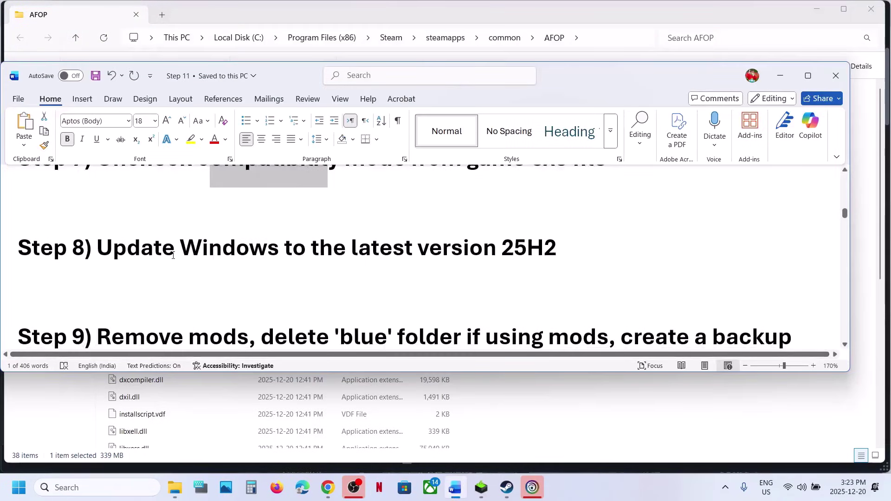
pyautogui.moveTo(97, 254); pyautogui.dragTo(504, 262)
# Open Windows Update in Windows Settings and check for updates.
pyautogui.press('super+i')
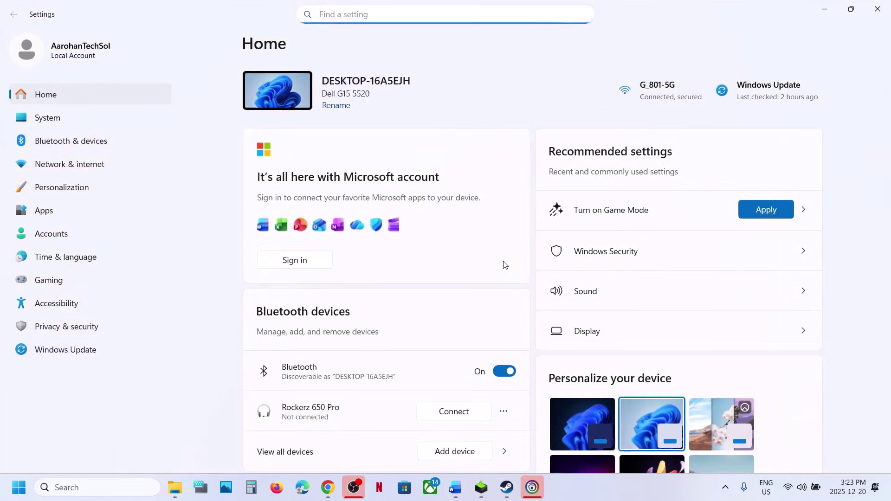
pyautogui.click(101, 349)
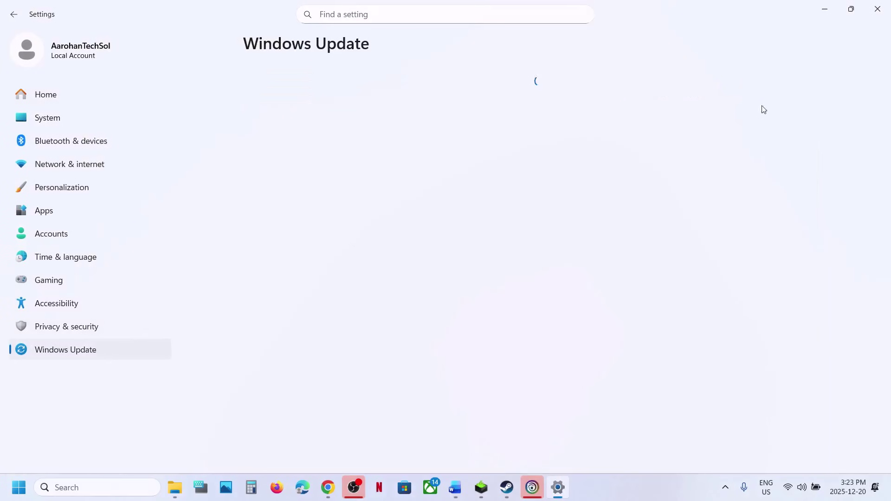
pyautogui.click(772, 102)
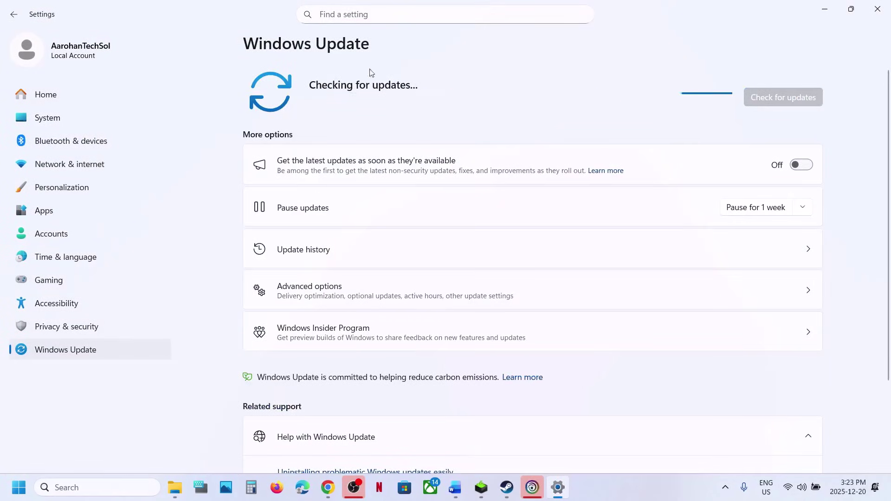
pyautogui.click(18, 487)
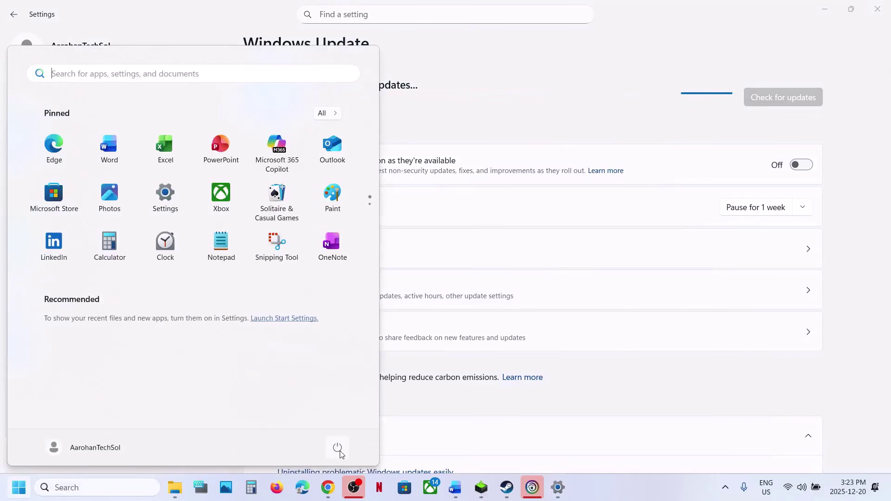
pyautogui.click(337, 448)
pyautogui.press('Escape')
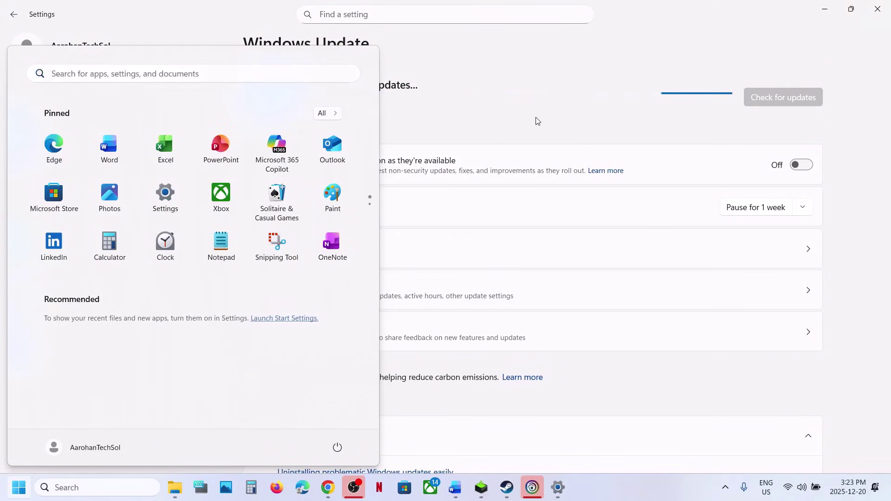
pyautogui.press('Escape')
# Review the Windows update history for version 25H2, close Settings, and go to Step 9 in the Word document.
pyautogui.click(329, 253)
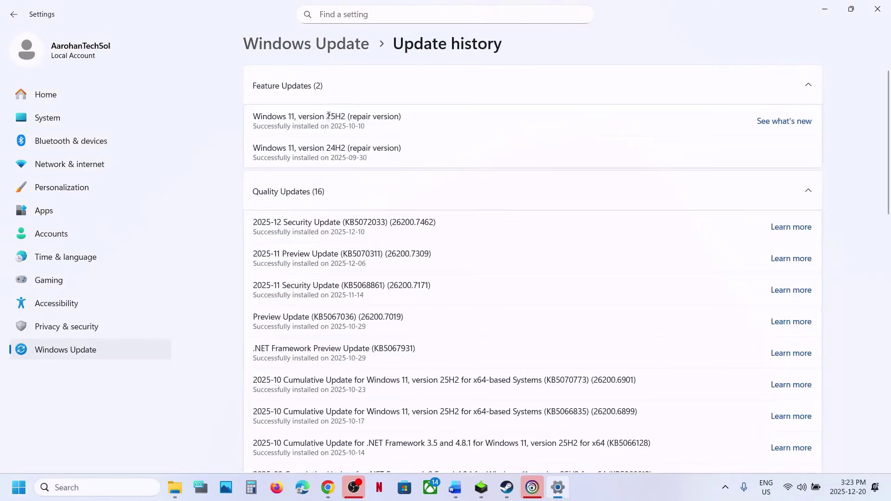
pyautogui.click(877, 9)
pyautogui.scroll(-2, 262, 316)
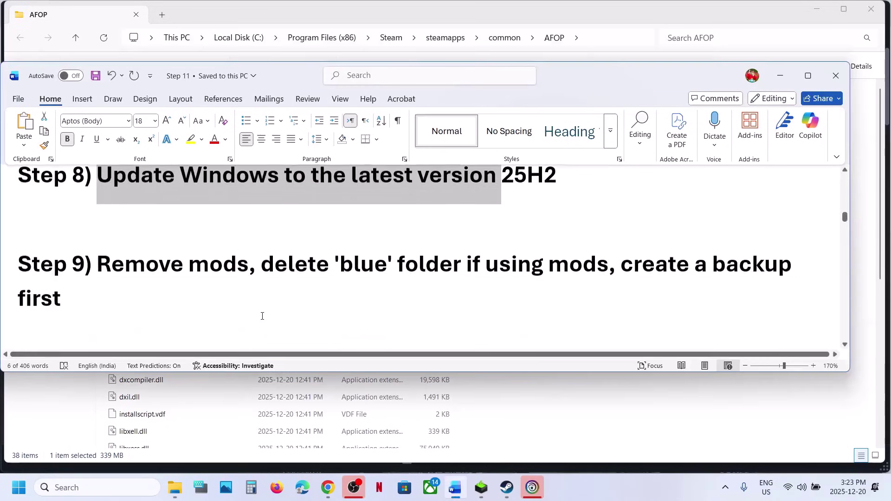
# Highlight the Step 9 instructions on removing mods, backing up first and deleting the 'blue' folder, and look at the AFOP installation folder.
pyautogui.moveTo(98, 266); pyautogui.dragTo(240, 266)
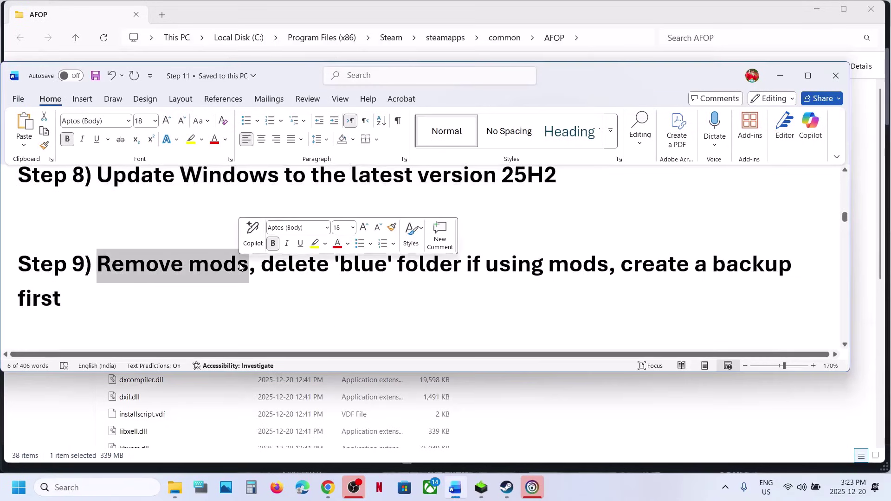
pyautogui.click(280, 273)
pyautogui.click(84, 382)
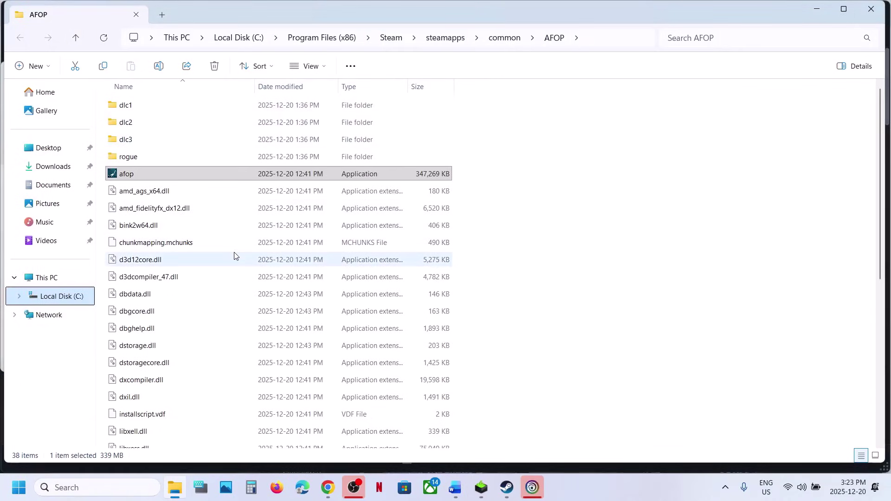
pyautogui.hotkey('alt', 'Tab')
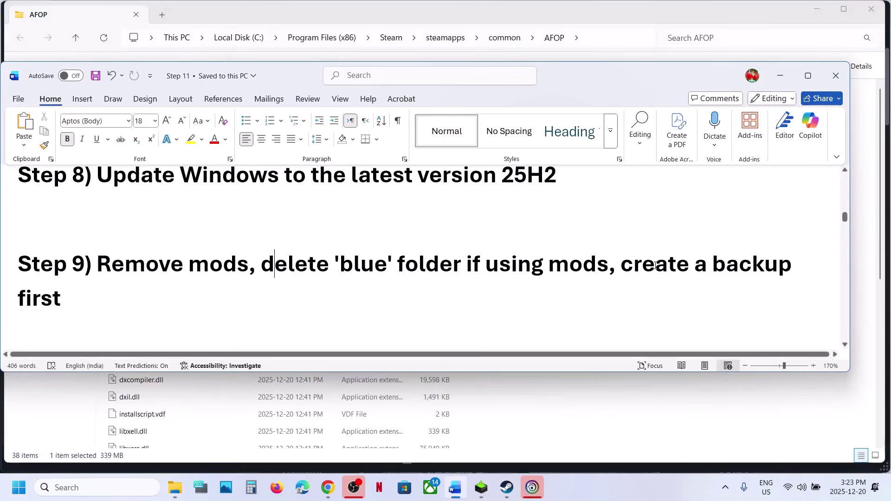
pyautogui.moveTo(639, 268); pyautogui.dragTo(85, 311)
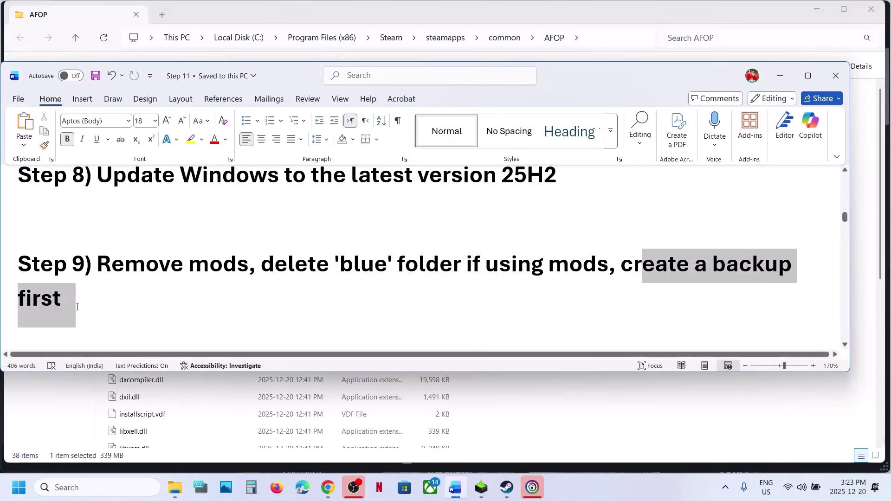
pyautogui.click(78, 310)
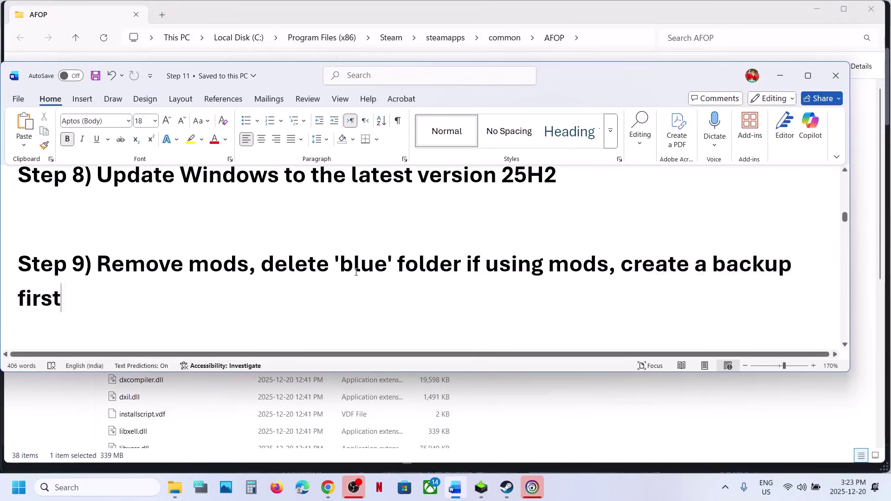
pyautogui.moveTo(298, 266); pyautogui.dragTo(538, 268)
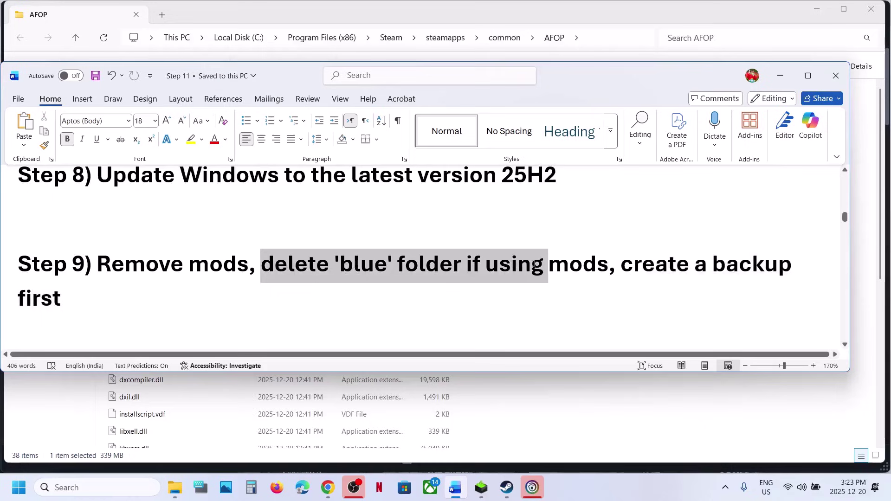
pyautogui.click(536, 268)
# Go to Step 10 in the document and highlight the AFOP folder rename instruction and the warning about losing saved settings and progress.
pyautogui.scroll(-2, 202, 275)
pyautogui.scroll(-1, 201, 275)
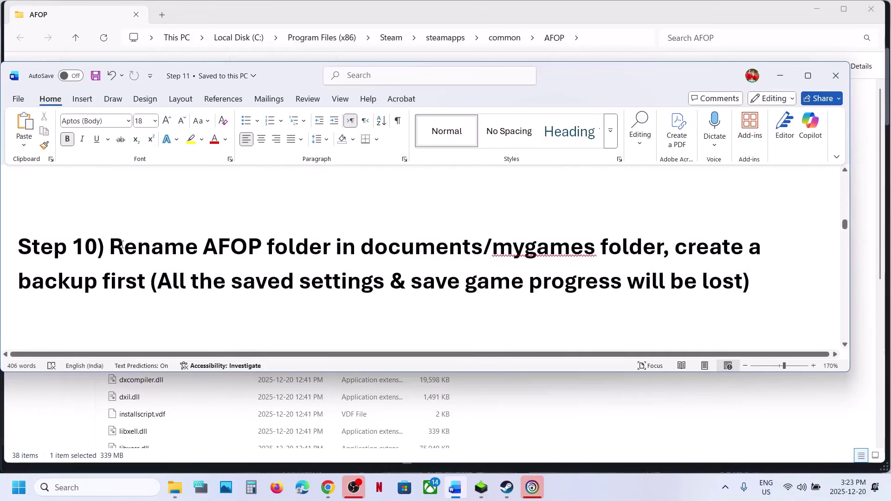
pyautogui.moveTo(117, 246); pyautogui.dragTo(453, 248)
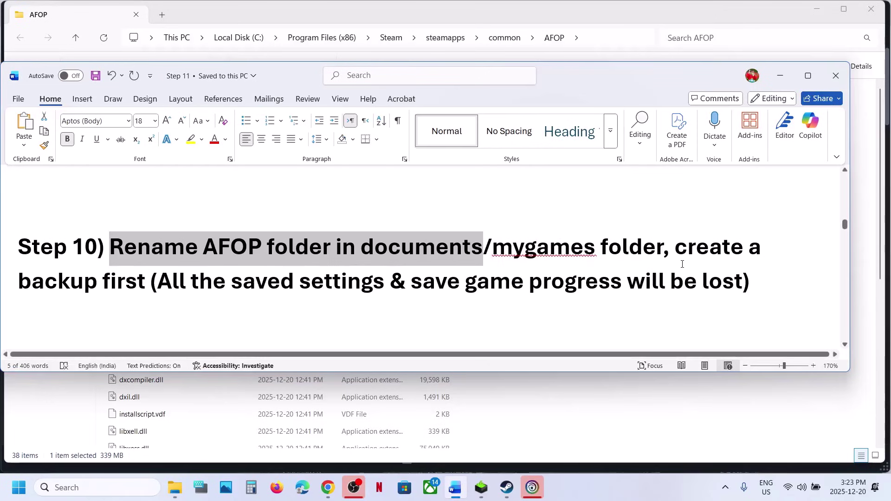
pyautogui.moveTo(676, 251); pyautogui.dragTo(736, 293)
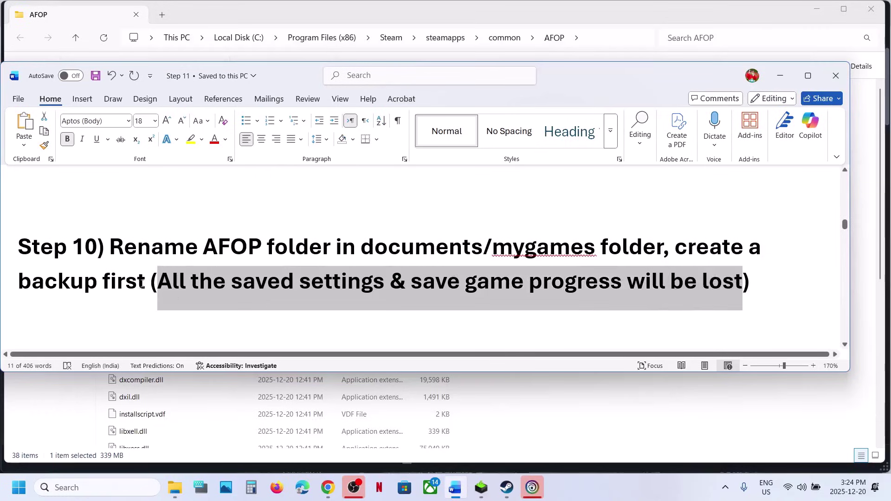
# Switch to File Explorer and open the My games folder inside Documents.
pyautogui.click(53, 408)
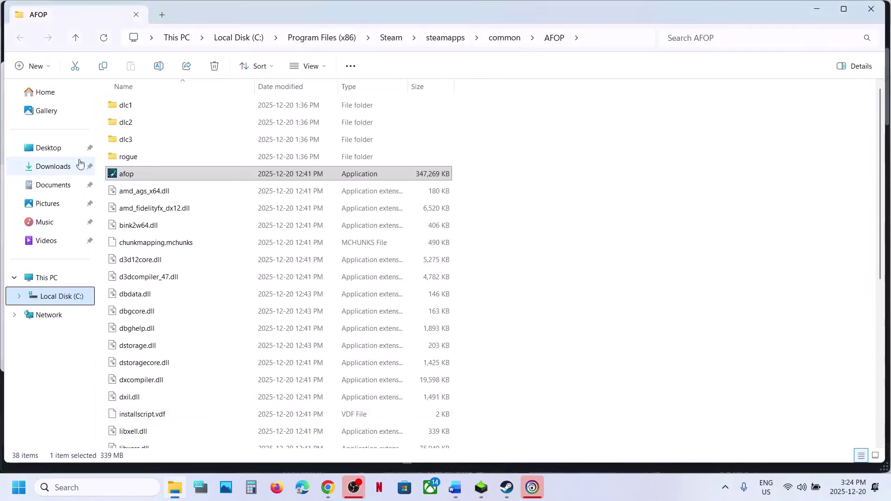
pyautogui.click(64, 172)
pyautogui.click(58, 184)
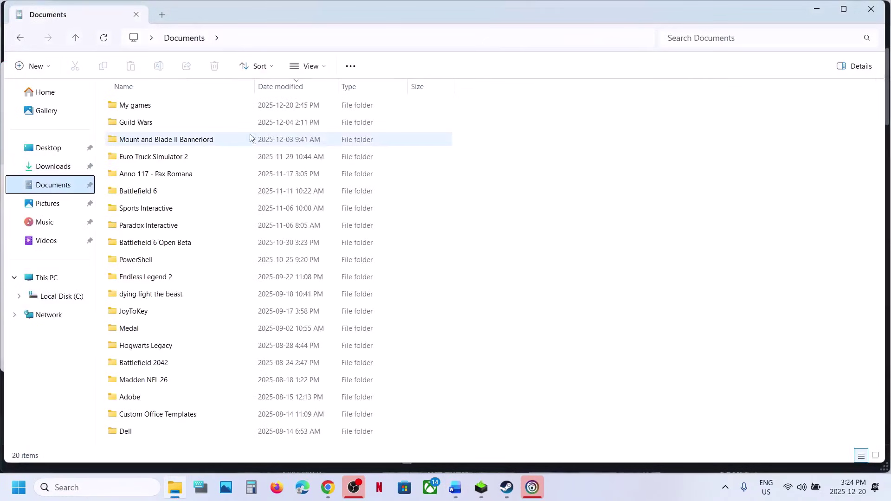
pyautogui.doubleClick(158, 106)
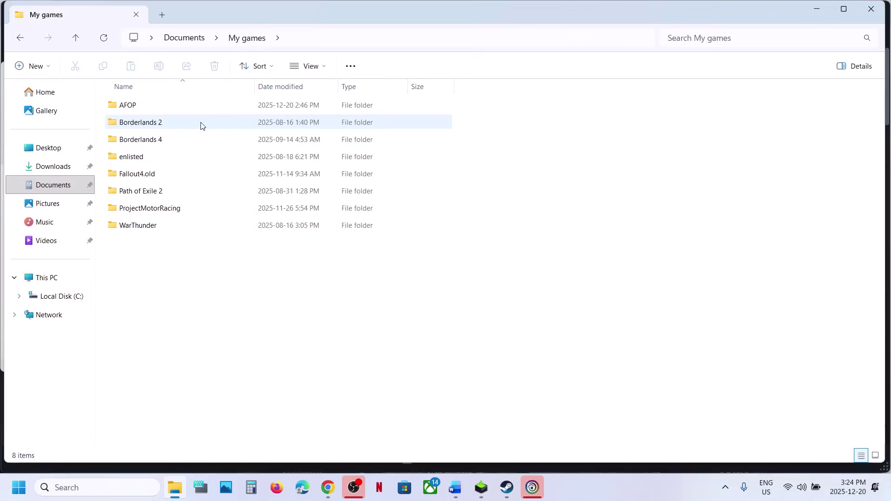
# Back up the AFOP folder from My games by copying it to an empty area of the desktop.
pyautogui.click(131, 107)
pyautogui.rightClick(141, 110)
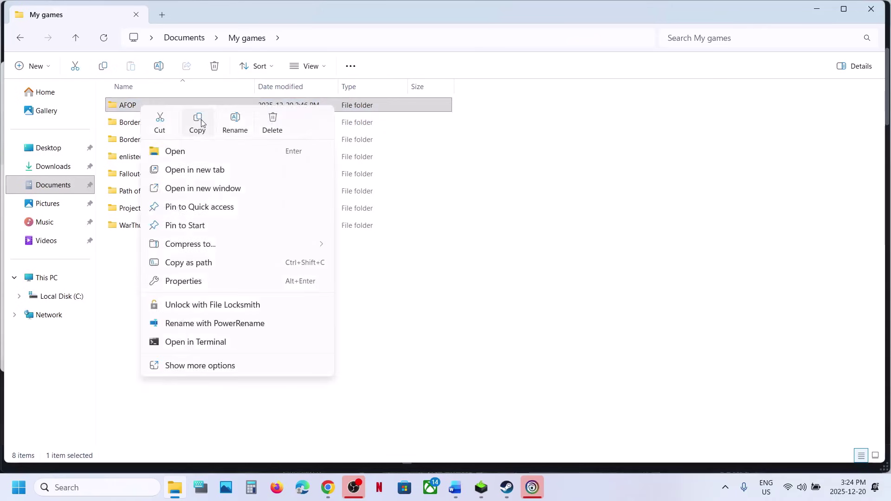
pyautogui.click(199, 121)
pyautogui.press('super+d')
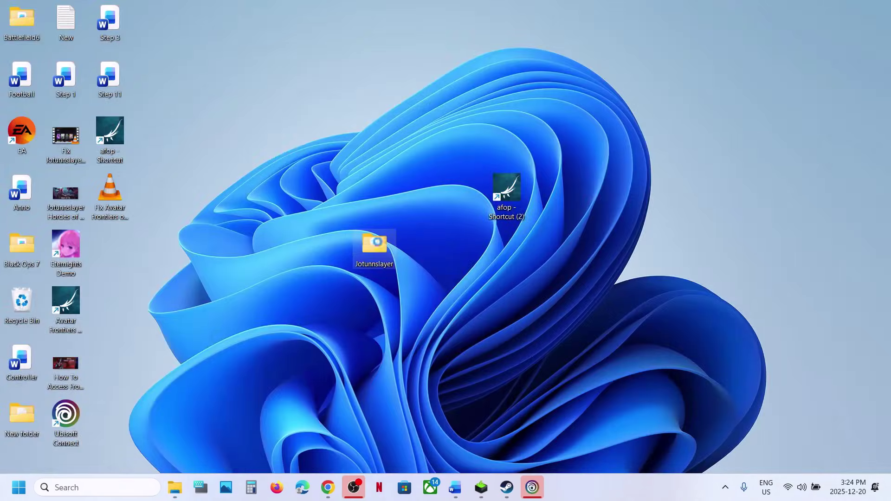
pyautogui.hotkey('ctrl', 'v')
pyautogui.moveTo(113, 251); pyautogui.dragTo(424, 188)
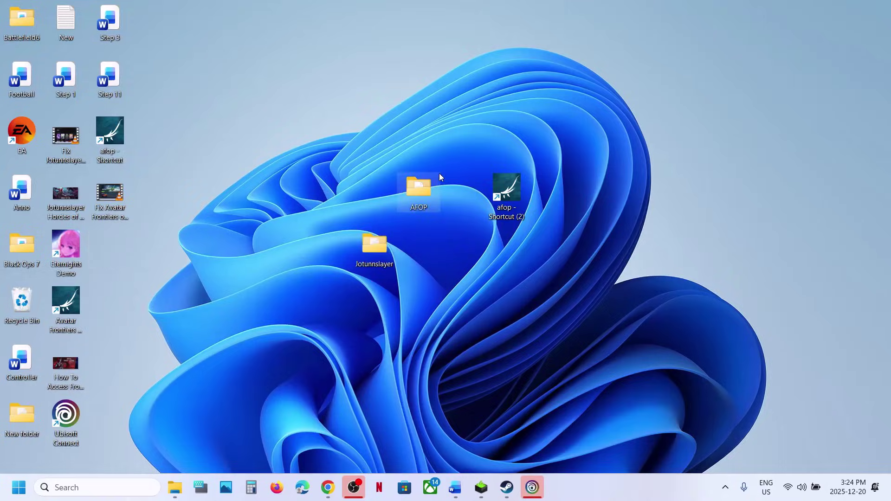
# Return to the My games folder and rename the original AFOP folder to AFOP.old.
pyautogui.click(171, 492)
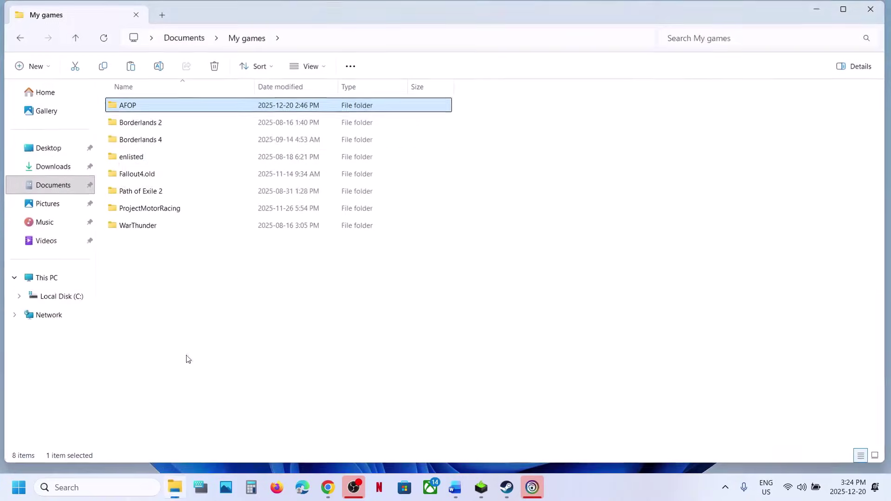
pyautogui.rightClick(130, 110)
pyautogui.click(261, 124)
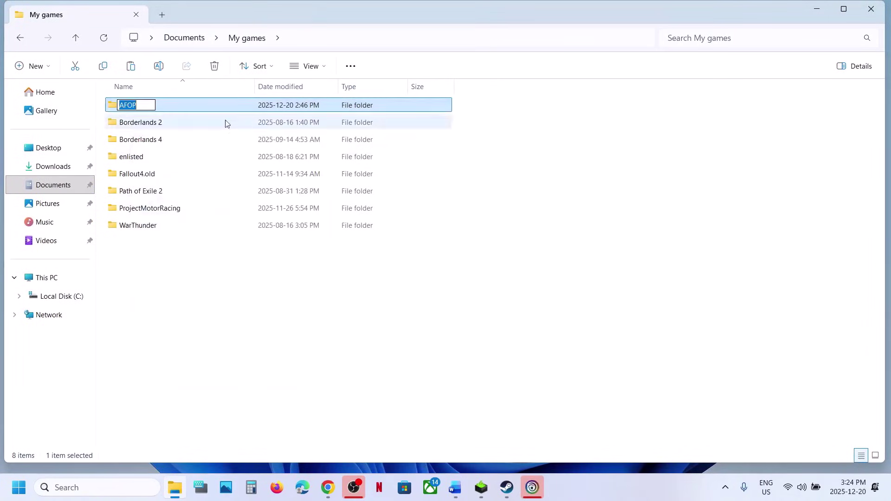
pyautogui.click(147, 107)
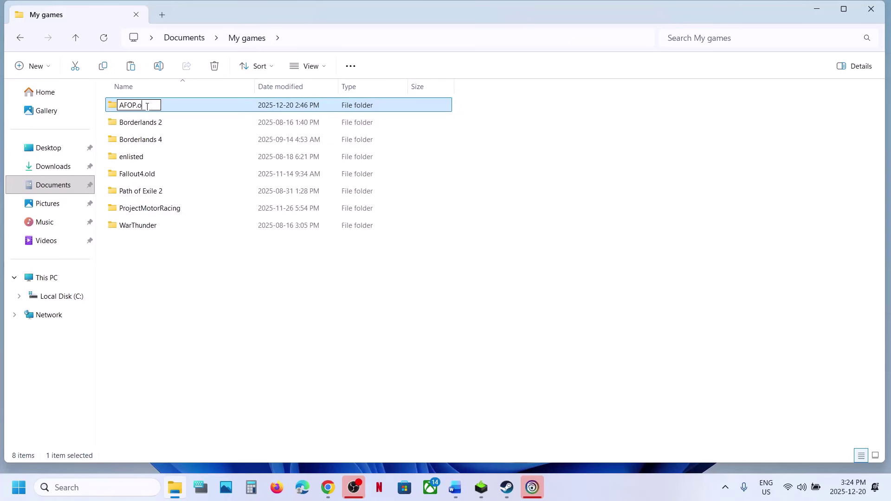
pyautogui.click(409, 370)
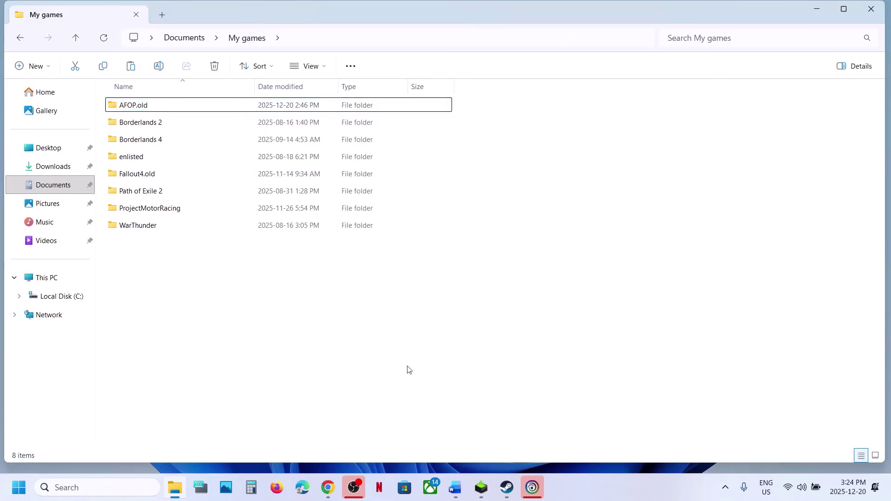
# Check the game's page in Steam, and go to Step 11 in the Word document.
pyautogui.click(507, 487)
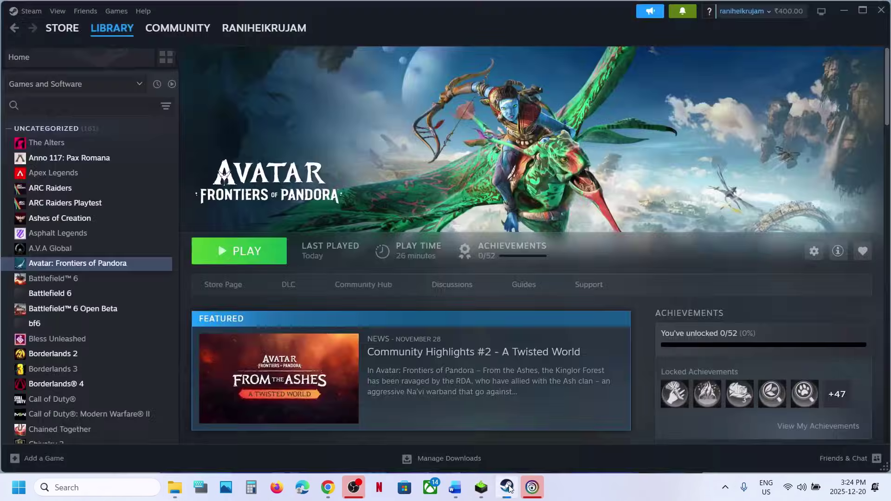
pyautogui.click(455, 488)
pyautogui.scroll(-5, 317, 280)
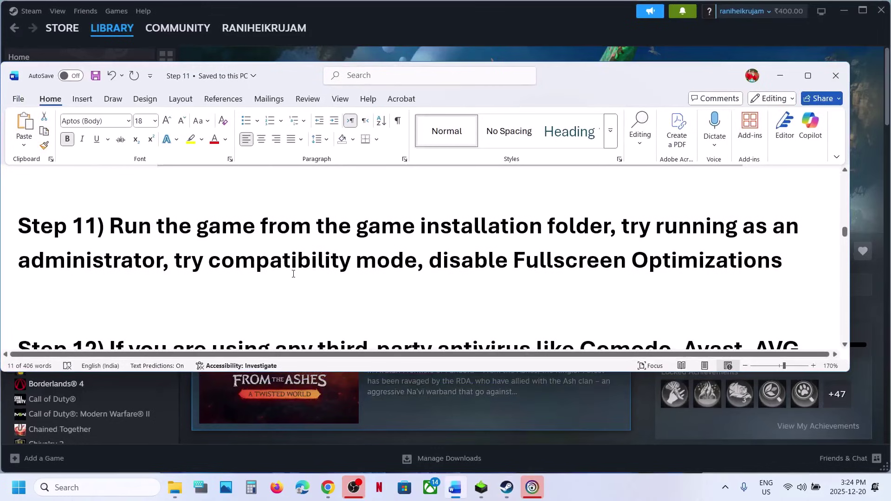
# Switch to Steam, open the local files folder of Avatar: Frontiers of Pandora and select the afop application.
pyautogui.click(418, 54)
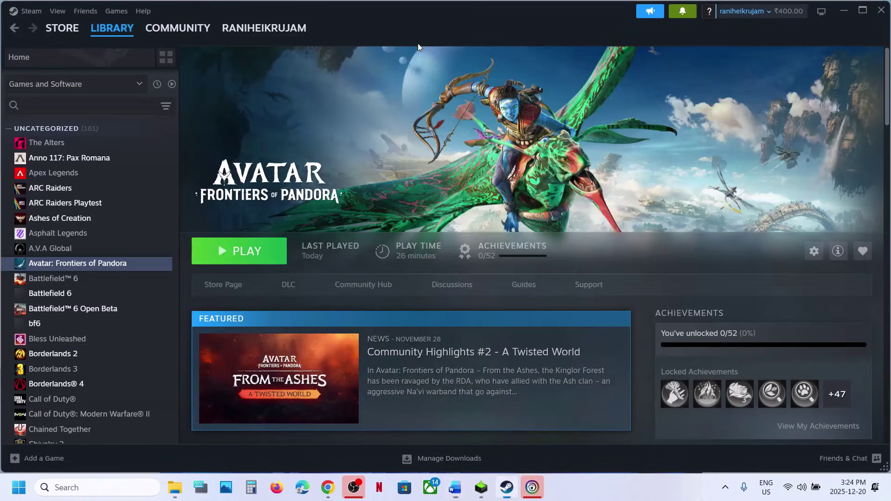
pyautogui.rightClick(108, 263)
pyautogui.moveTo(140, 323)
pyautogui.click(233, 354)
pyautogui.click(141, 175)
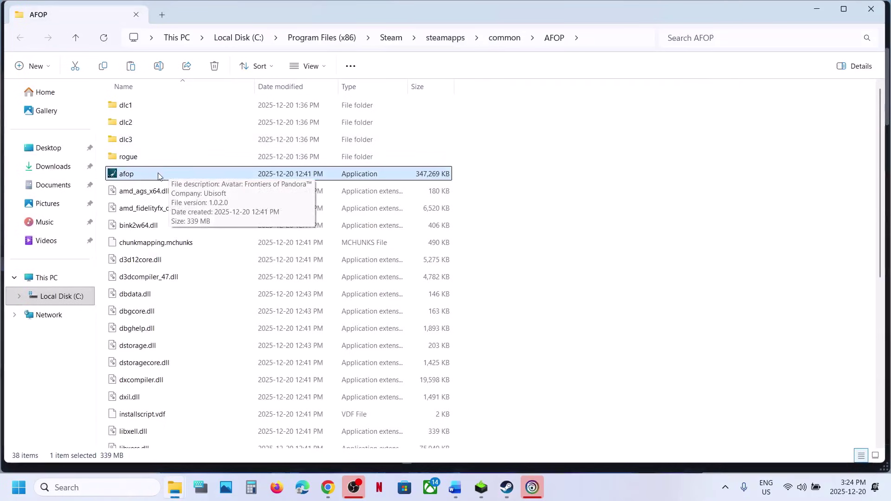
# Set the afop application to run as an administrator in its compatibility properties and apply the change.
pyautogui.rightClick(159, 175)
pyautogui.click(216, 277)
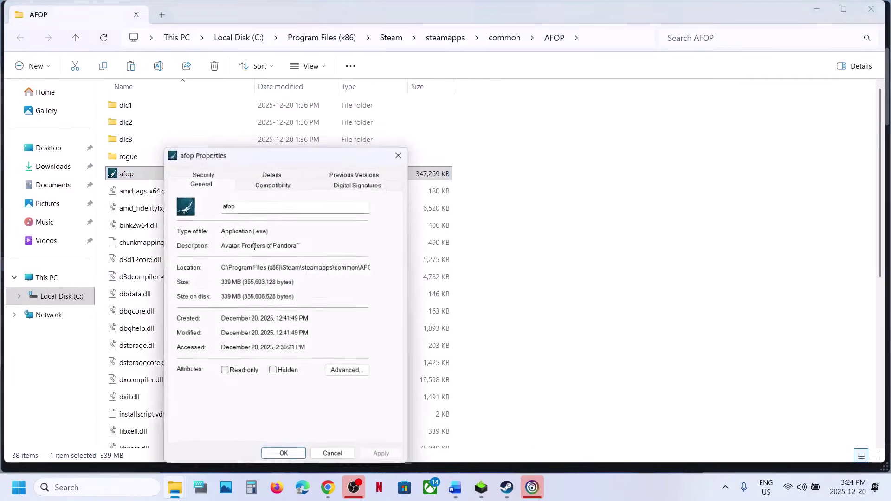
pyautogui.click(291, 186)
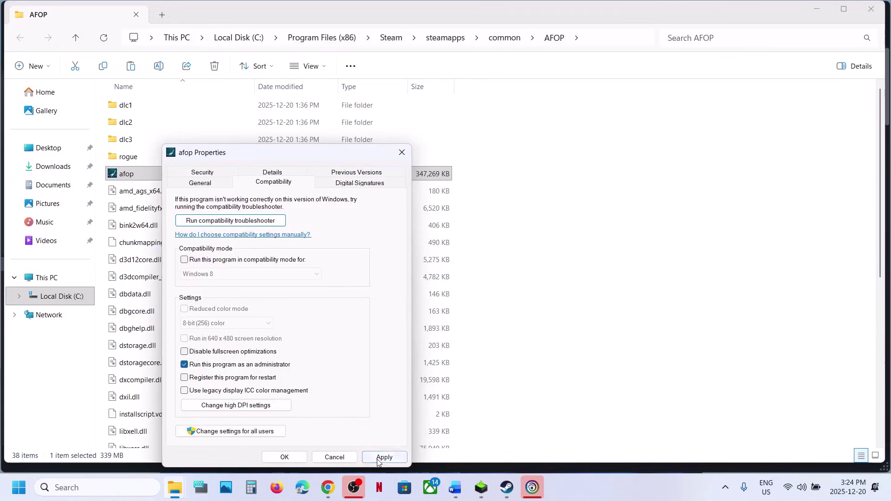
pyautogui.click(378, 458)
pyautogui.click(303, 461)
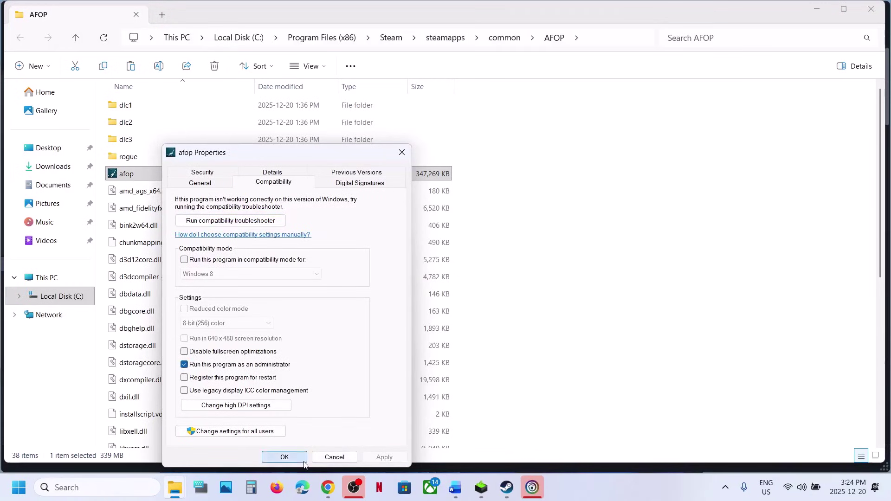
# Enable Windows 8 compatibility mode and disable fullscreen optimizations in the afop application's properties, and apply the settings.
pyautogui.rightClick(128, 179)
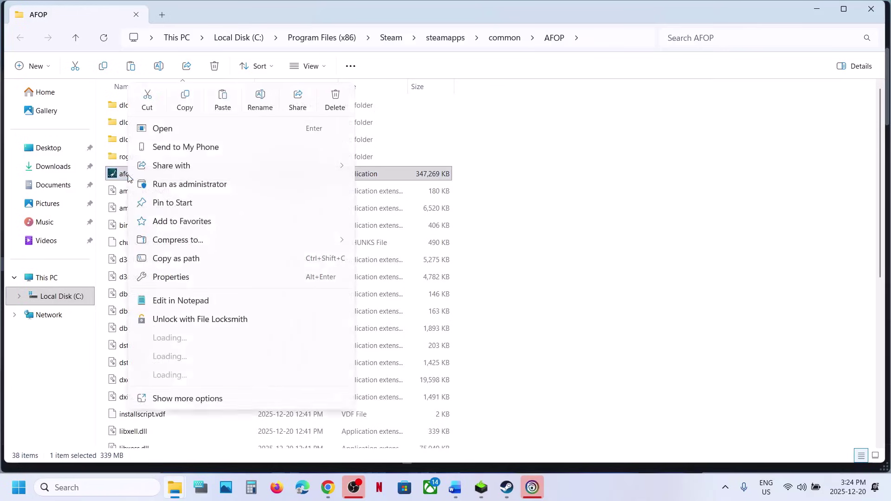
pyautogui.click(172, 277)
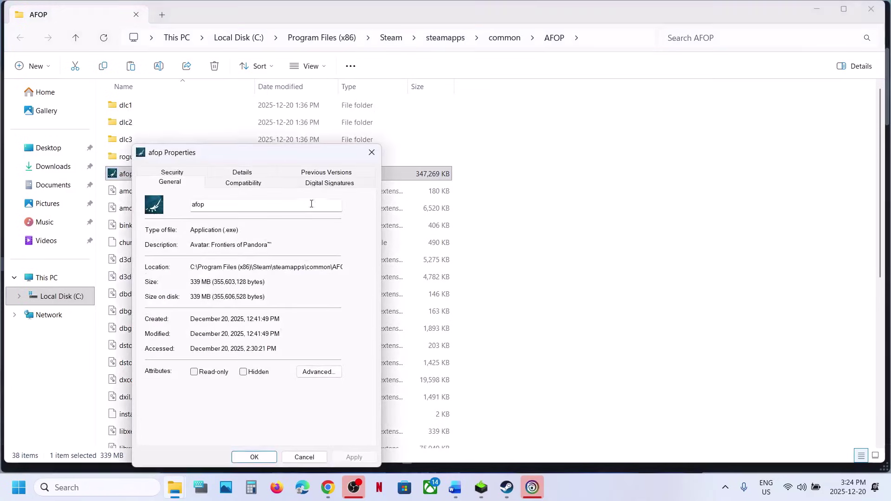
pyautogui.click(246, 184)
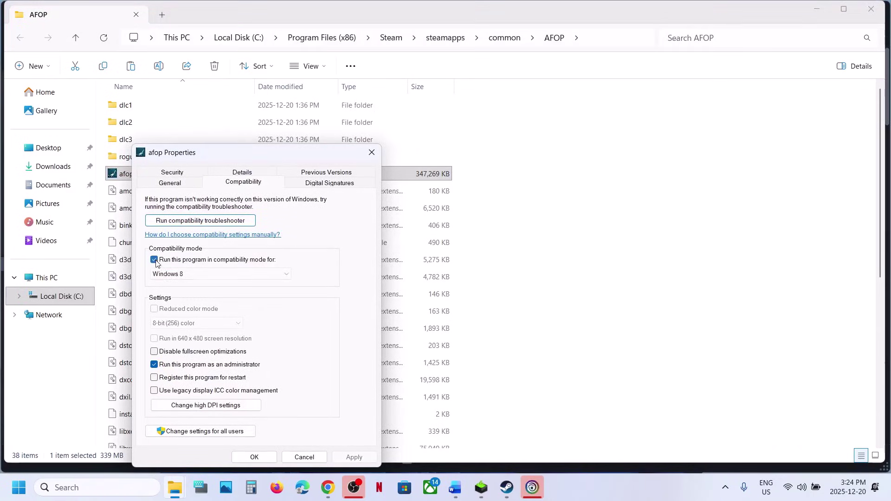
pyautogui.click(365, 460)
pyautogui.click(349, 458)
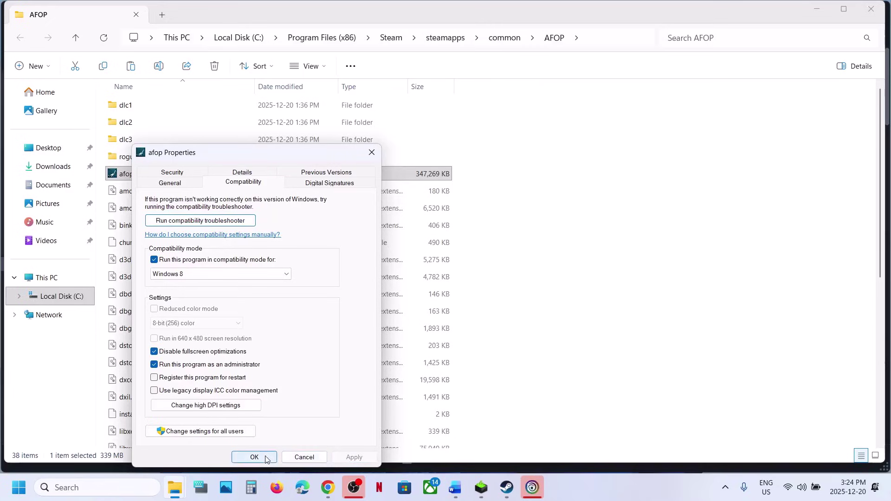
# Change the afop application's compatibility mode to Windows 7 and apply it.
pyautogui.click(220, 273)
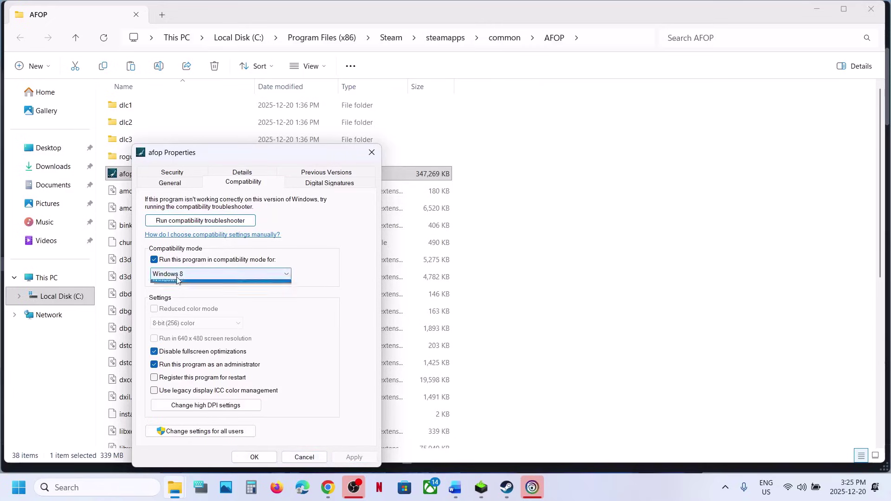
pyautogui.click(183, 307)
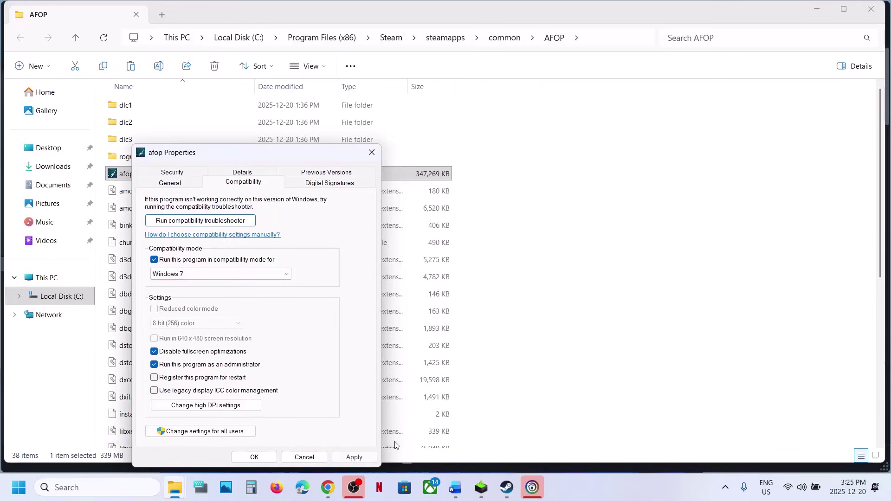
pyautogui.click(364, 457)
# Clear compatibility mode, disabled fullscreen optimizations and run as administrator for the afop application, apply, and close its properties.
pyautogui.click(154, 260)
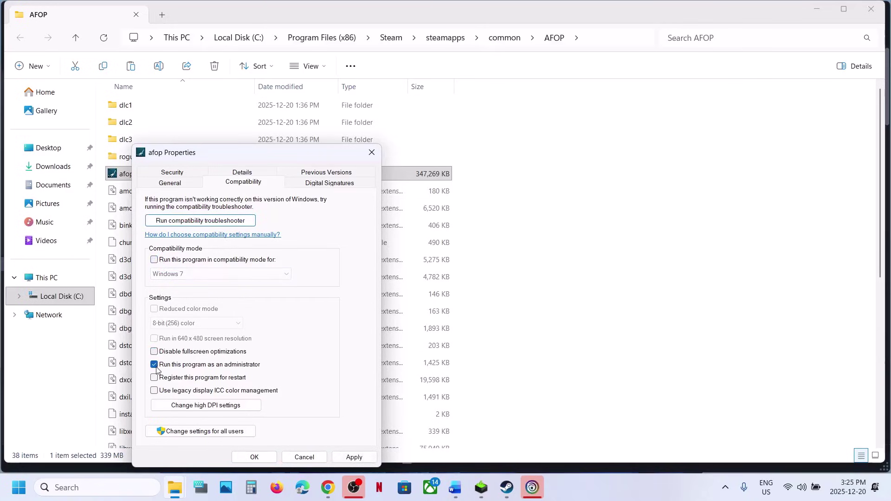
pyautogui.click(353, 457)
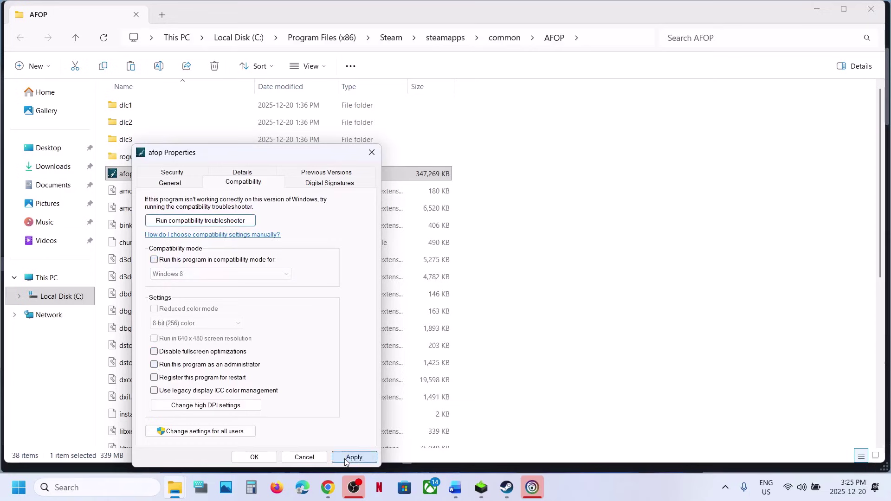
pyautogui.click(254, 457)
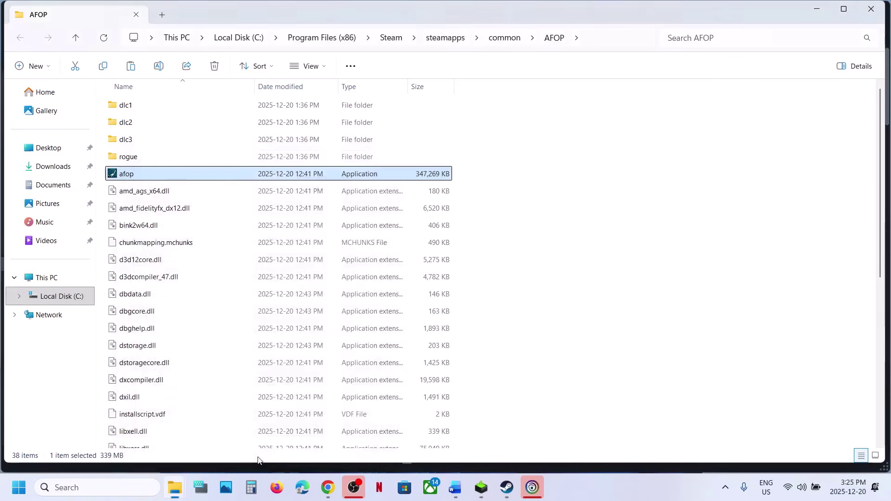
# Review Step 12 of the Word troubleshooting list about allowing the game exe in antivirus, controlled folder access and firewall.
pyautogui.click(455, 487)
pyautogui.scroll(-3, 331, 301)
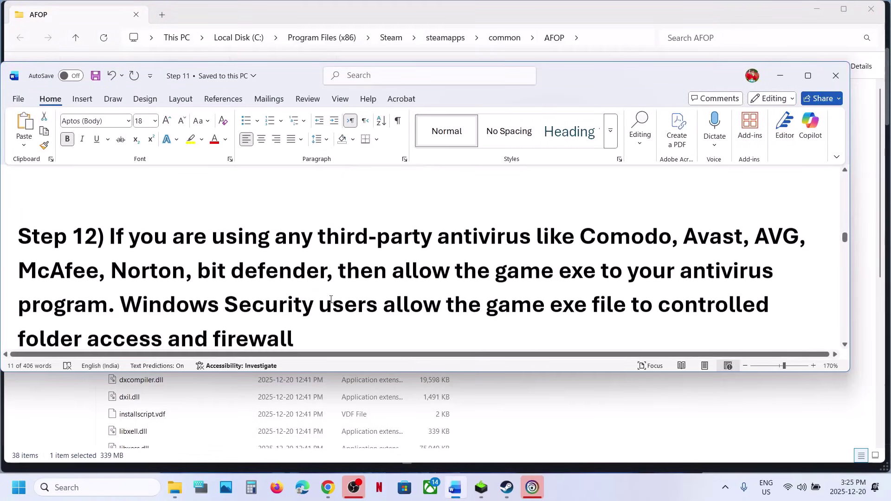
pyautogui.scroll(2, 325, 288)
pyautogui.scroll(-3, 317, 277)
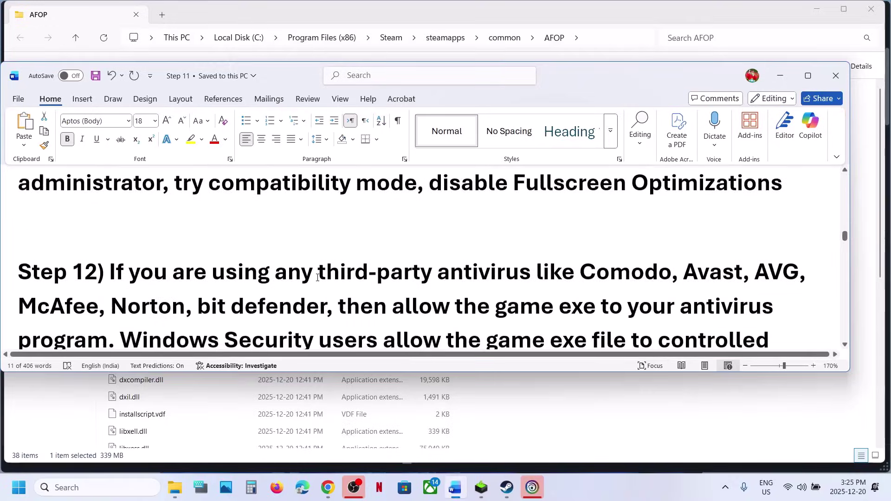
pyautogui.click(26, 411)
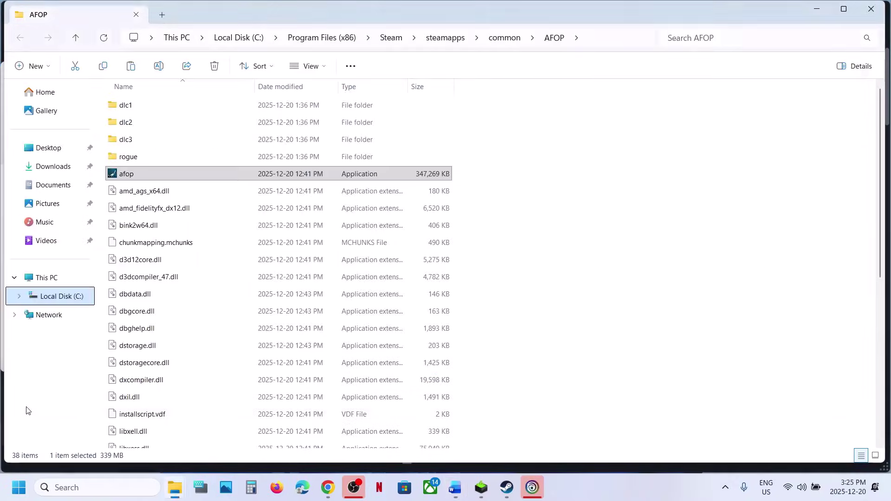
# Open the list of apps allowed through Controlled folder access in Windows Security's ransomware protection, approving the administrator request.
pyautogui.press('super+i')
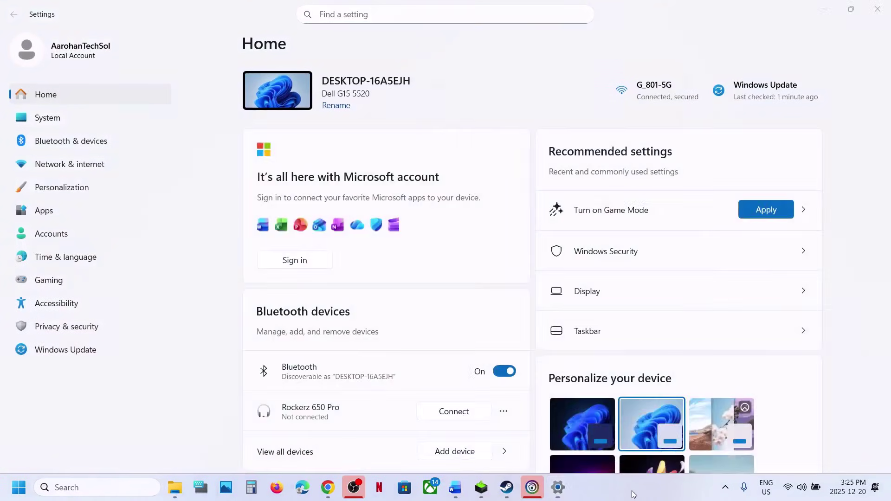
pyautogui.click(93, 326)
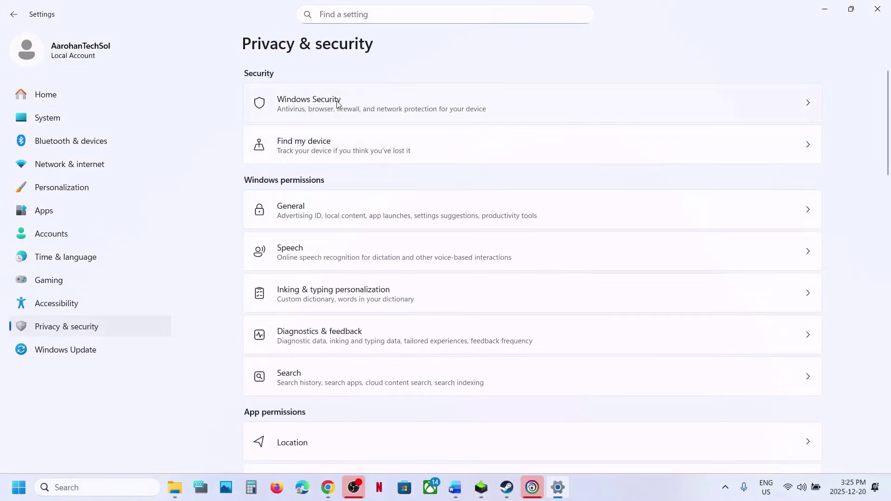
pyautogui.click(336, 109)
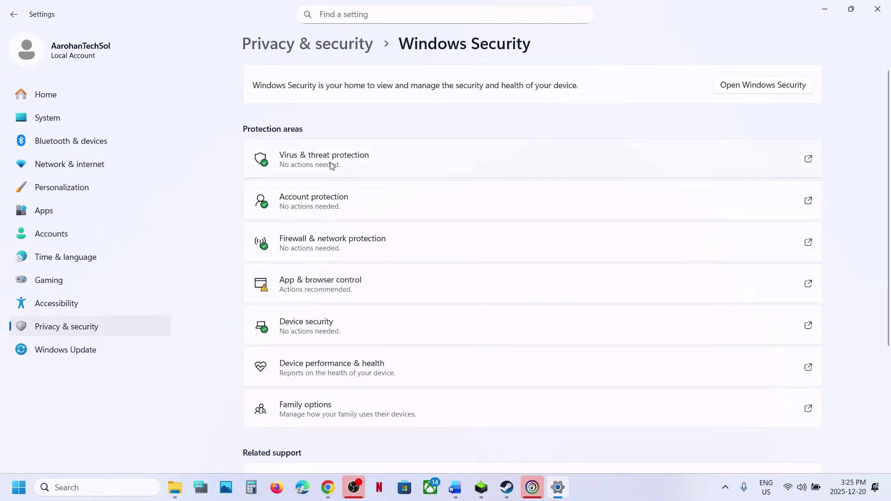
pyautogui.click(332, 166)
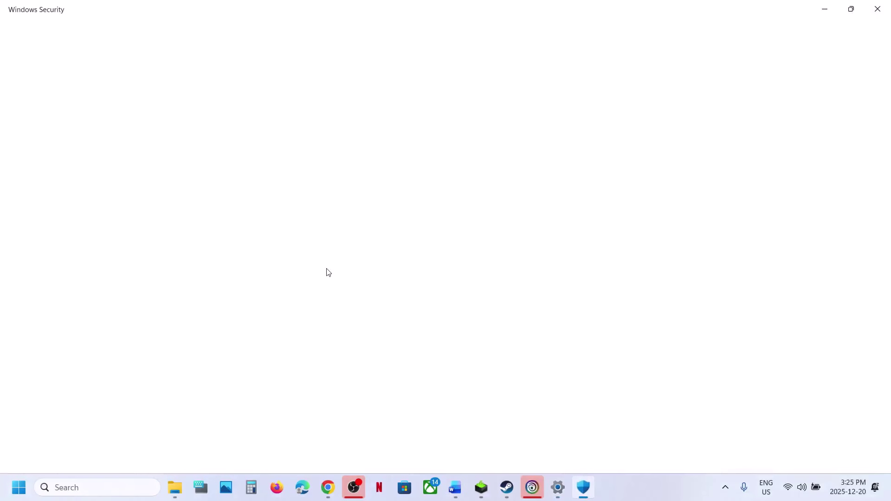
pyautogui.scroll(-3, 328, 284)
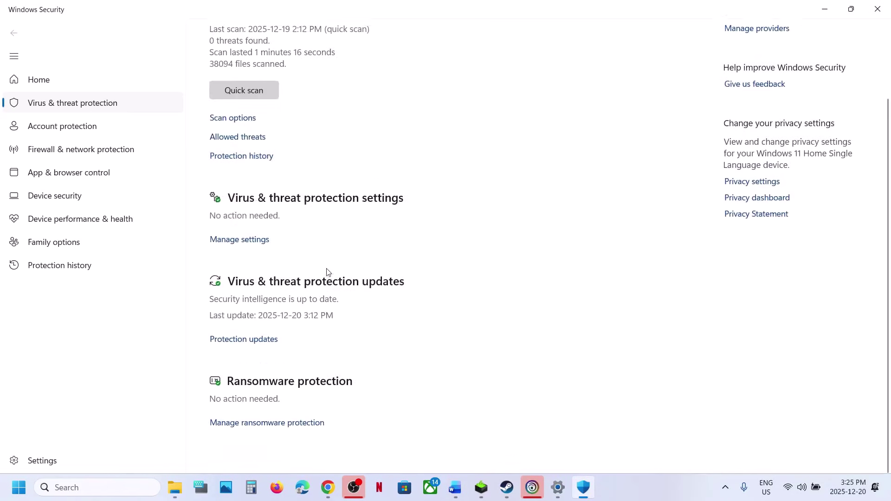
pyautogui.click(260, 428)
pyautogui.click(268, 245)
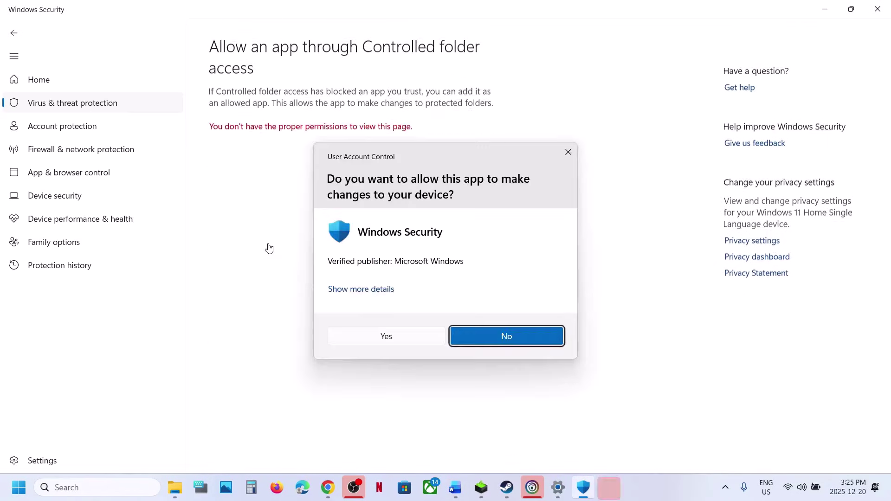
pyautogui.click(386, 335)
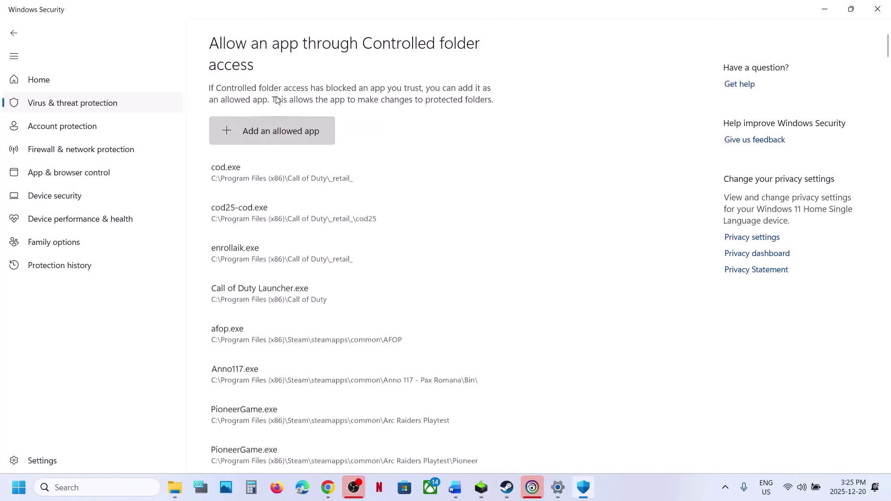
# Add the afop application from the Steam AFOP folder to the apps allowed through Controlled folder access.
pyautogui.click(255, 122)
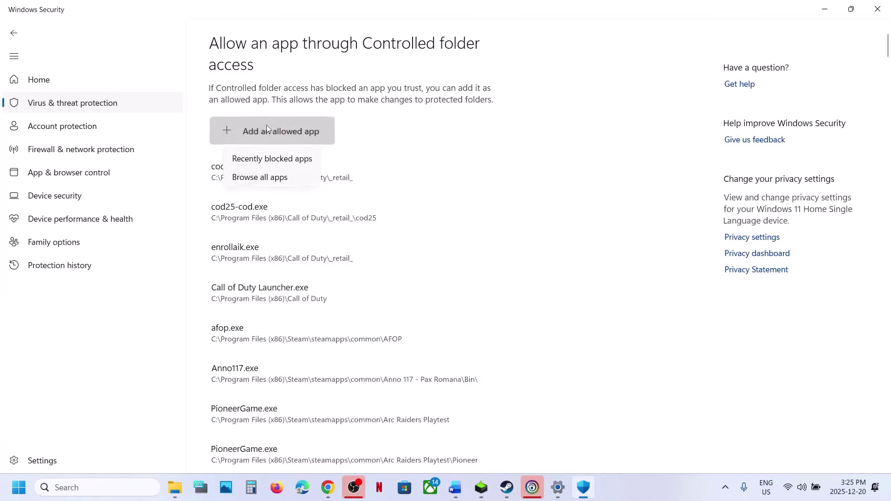
pyautogui.click(258, 177)
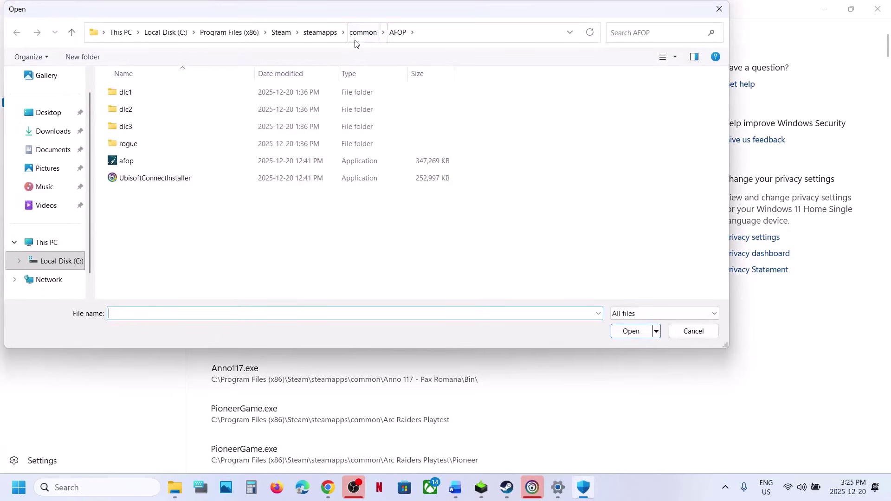
pyautogui.click(161, 162)
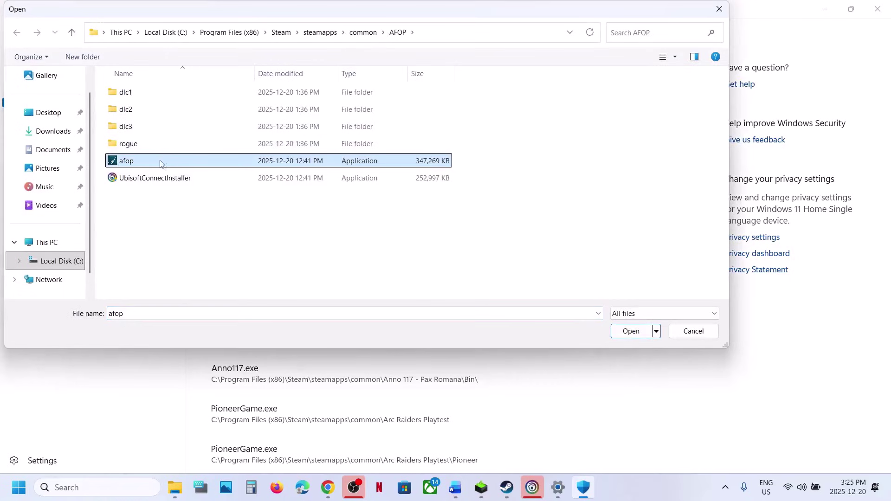
pyautogui.click(631, 331)
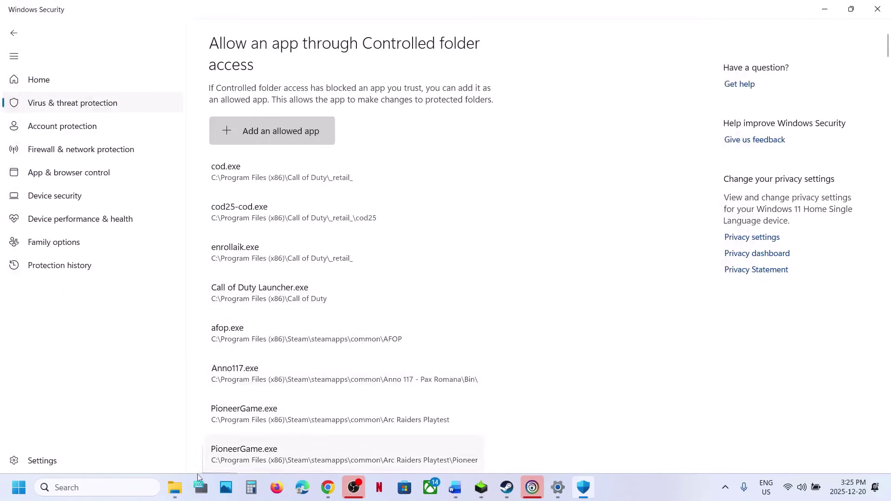
# Open Windows Defender Firewall's allowed apps list from Control Panel and unlock its settings for changes.
pyautogui.click(124, 489)
pyautogui.write('control')
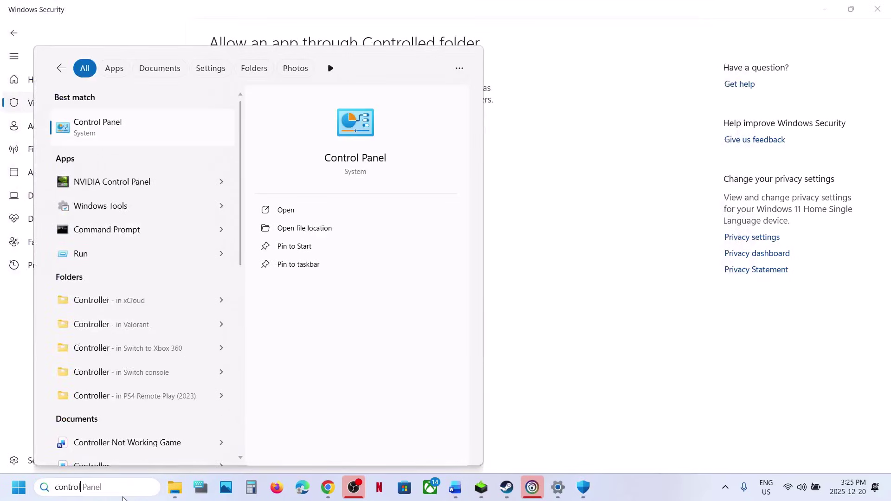
pyautogui.press('Return')
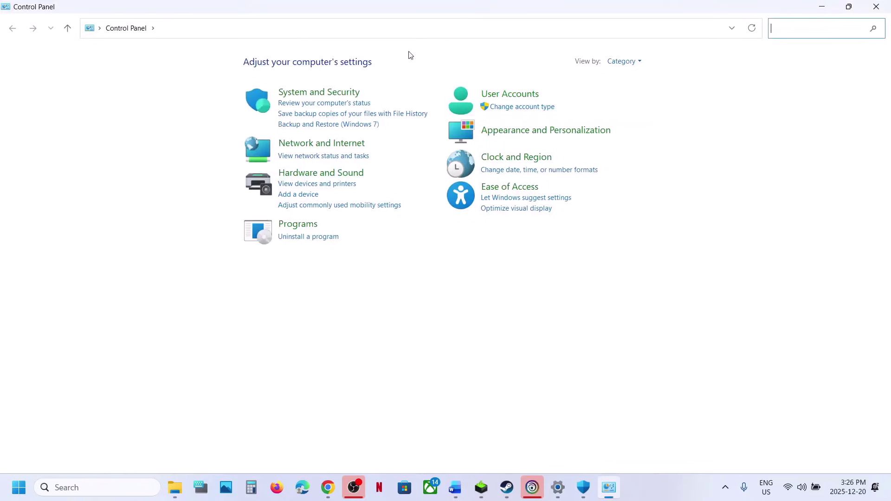
pyautogui.click(337, 94)
pyautogui.click(213, 101)
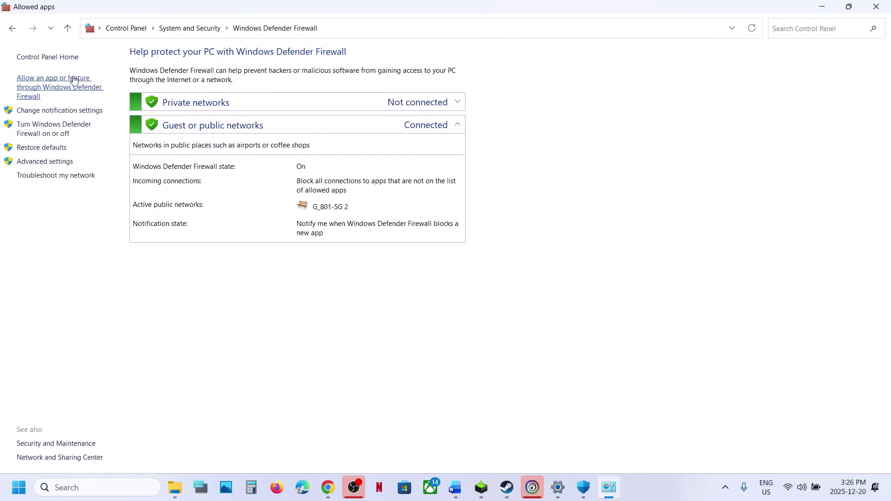
pyautogui.click(74, 81)
pyautogui.click(574, 88)
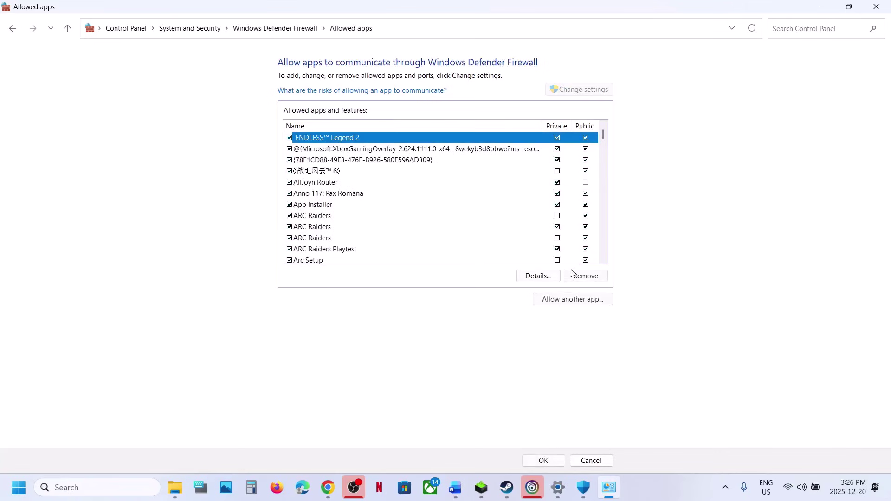
# Try to add the afop application from the AFOP folder to the firewall's allowed apps, and close the add dialog.
pyautogui.click(556, 301)
pyautogui.click(524, 297)
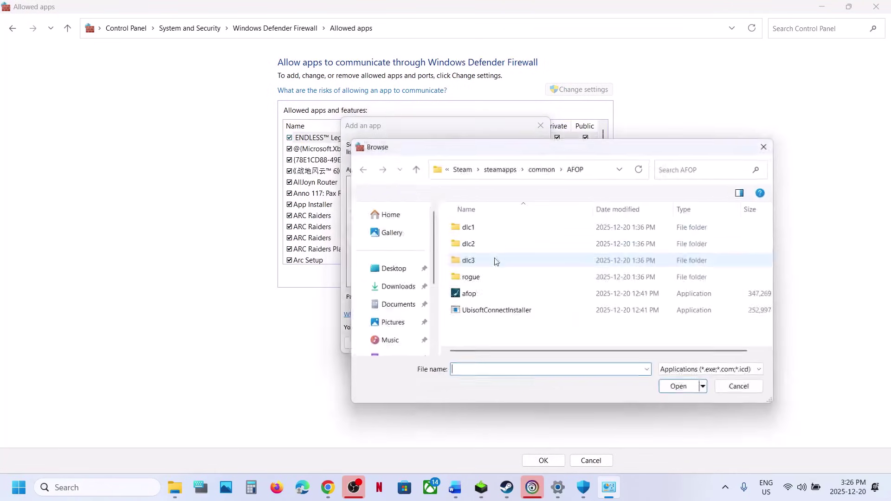
pyautogui.click(489, 300)
pyautogui.click(683, 391)
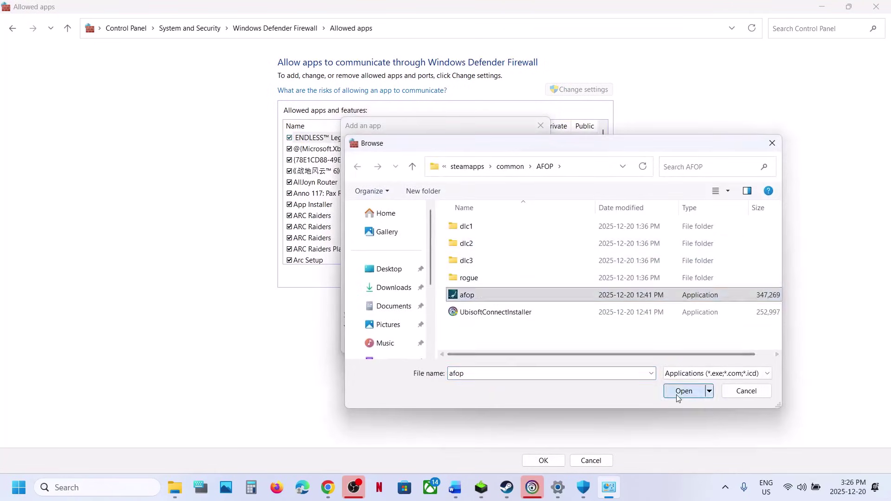
pyautogui.click(484, 344)
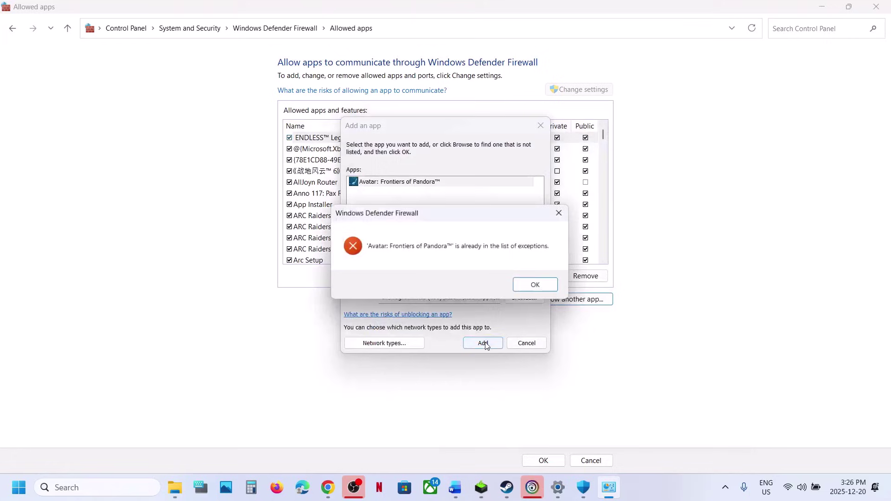
pyautogui.click(536, 286)
pyautogui.click(541, 126)
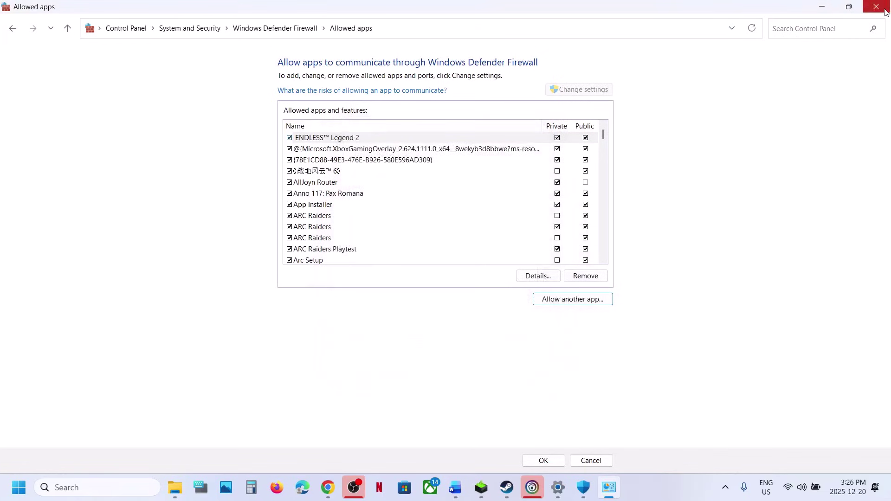
# Close the Control Panel, Windows Security, Settings and AFOP folder windows to return to the Word troubleshooting list.
pyautogui.click(876, 7)
pyautogui.click(887, 18)
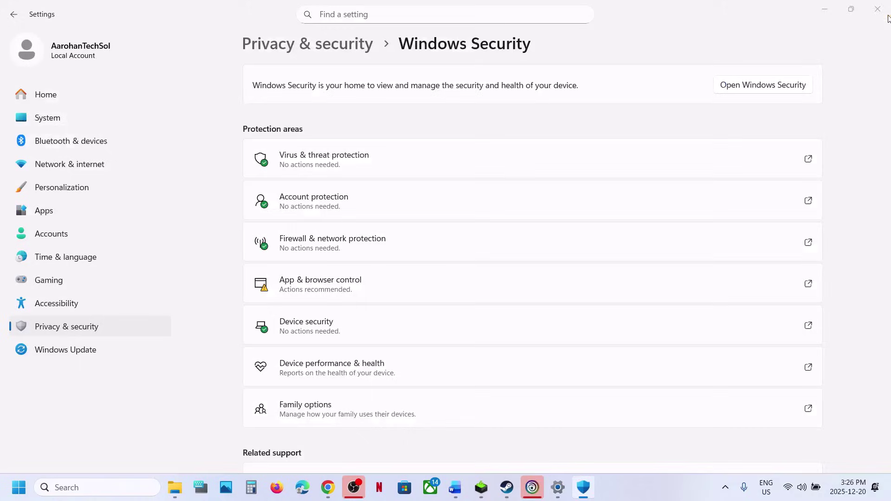
pyautogui.click(879, 14)
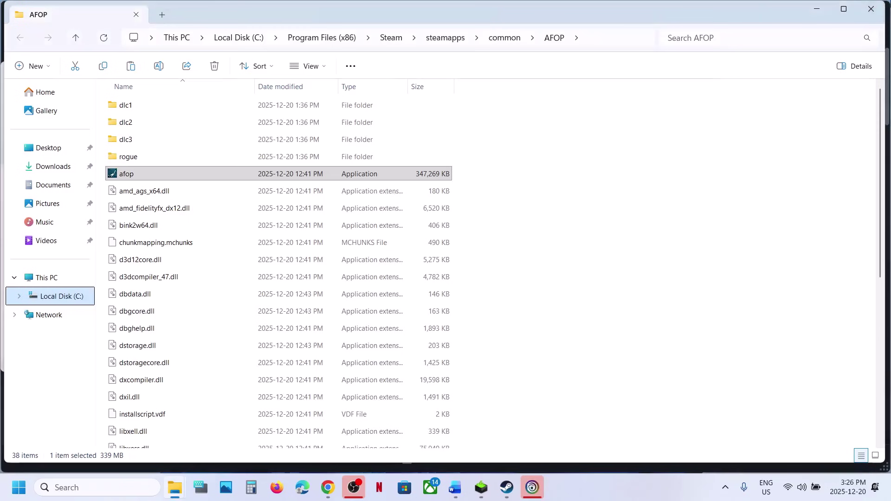
pyautogui.click(875, 8)
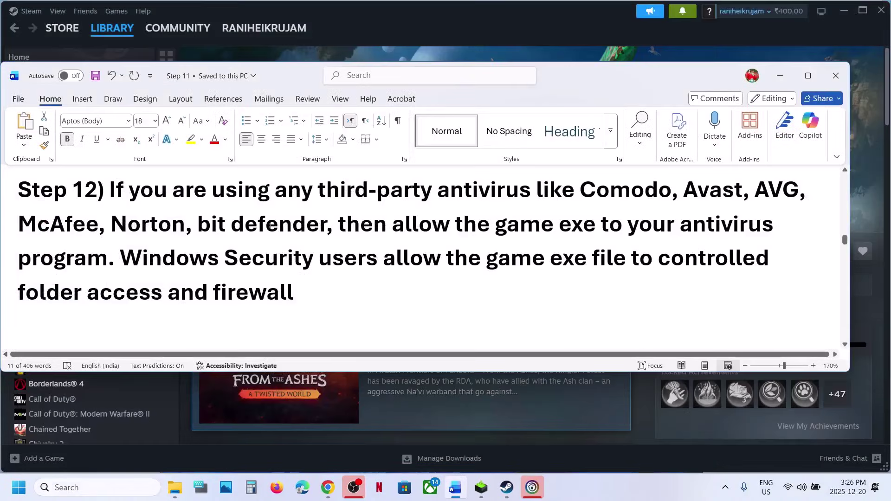
# Open the NVIDIA driver link from Step 13 of the list and find drivers for GeForce RTX 3050 Laptop GPU on Windows 11.
pyautogui.moveTo(25, 227); pyautogui.dragTo(528, 210)
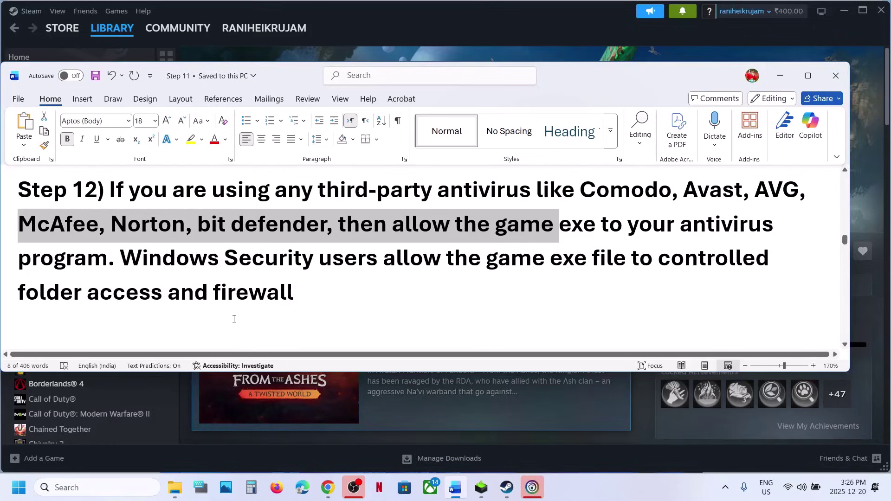
pyautogui.scroll(-6, 232, 327)
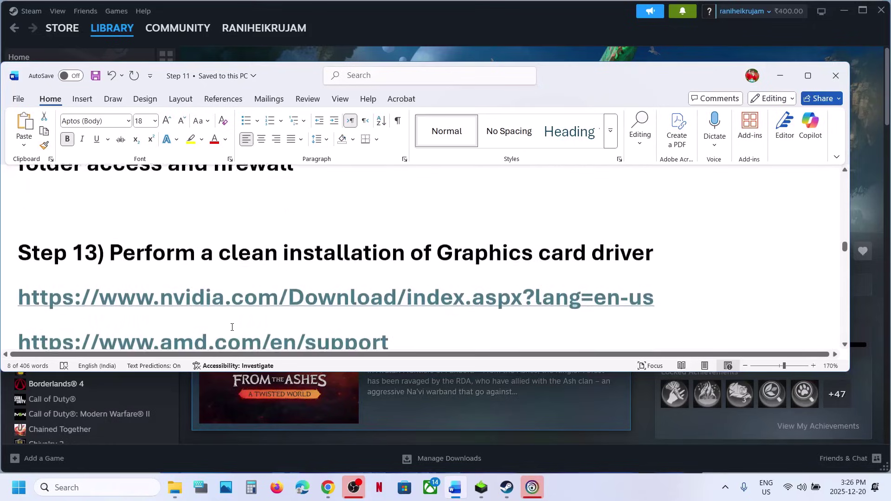
pyautogui.keyDown('ctrl'); pyautogui.click(275, 240); pyautogui.keyUp('ctrl')
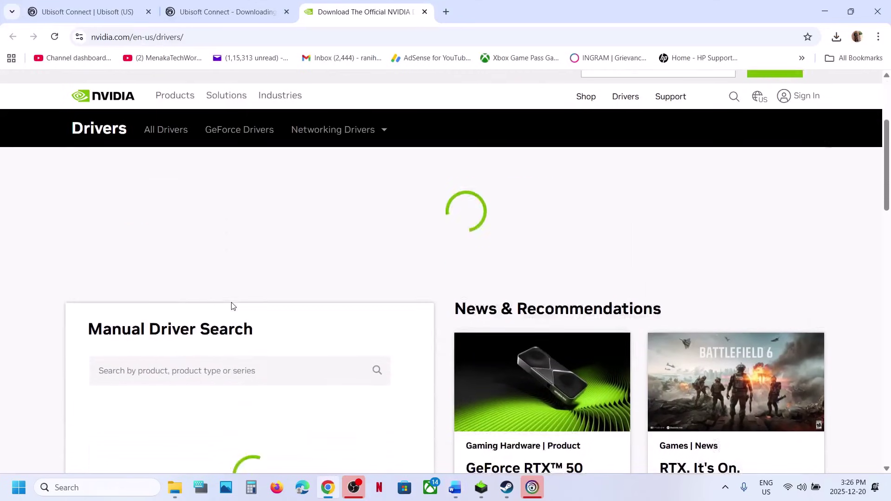
pyautogui.scroll(-5, 231, 304)
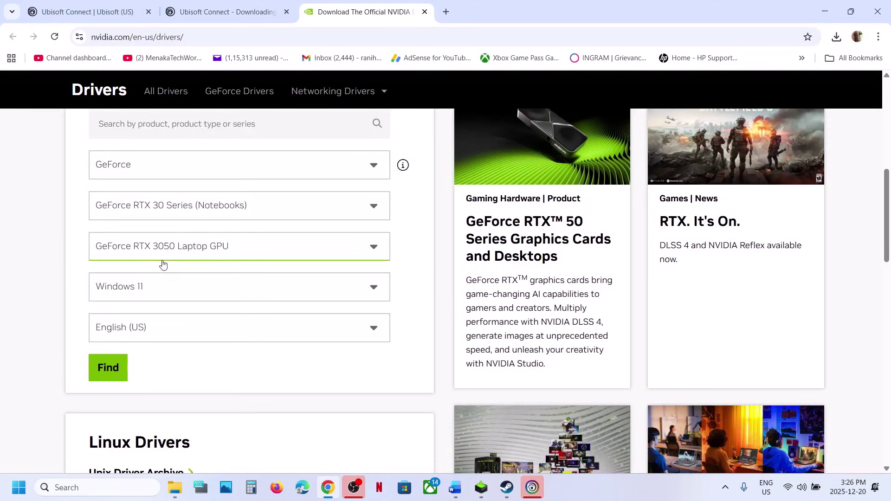
pyautogui.click(105, 376)
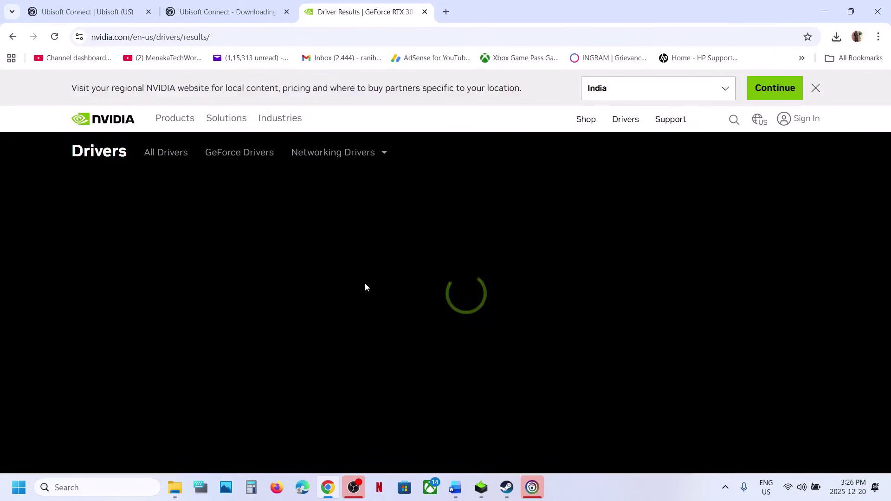
# Download the GeForce Game Ready Driver 591.59 for Windows 11 and check its progress in the recent downloads.
pyautogui.scroll(-3, 148, 271)
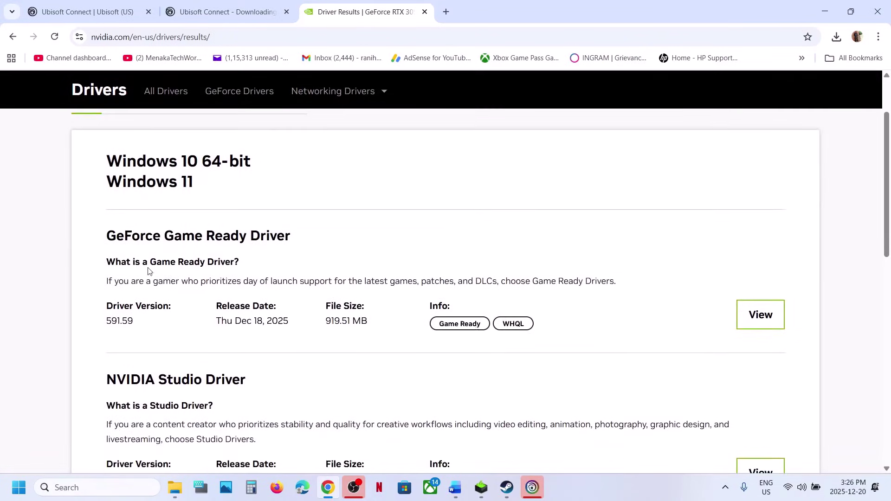
pyautogui.click(754, 316)
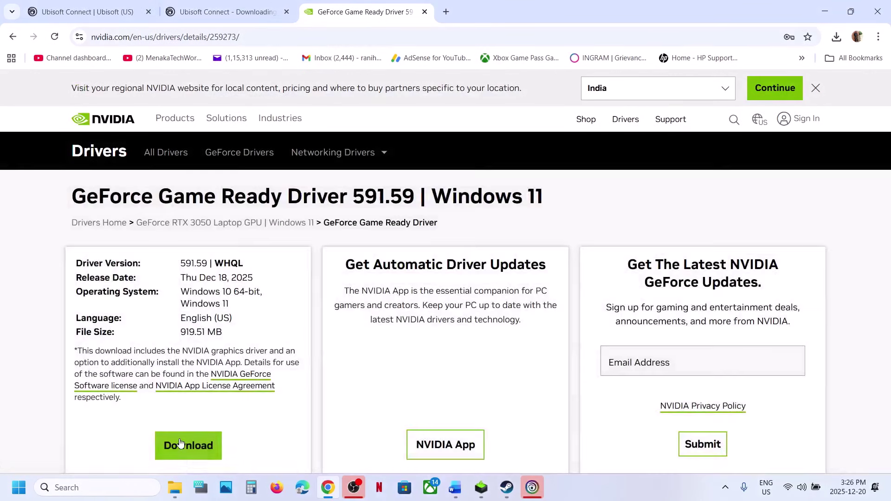
pyautogui.click(181, 442)
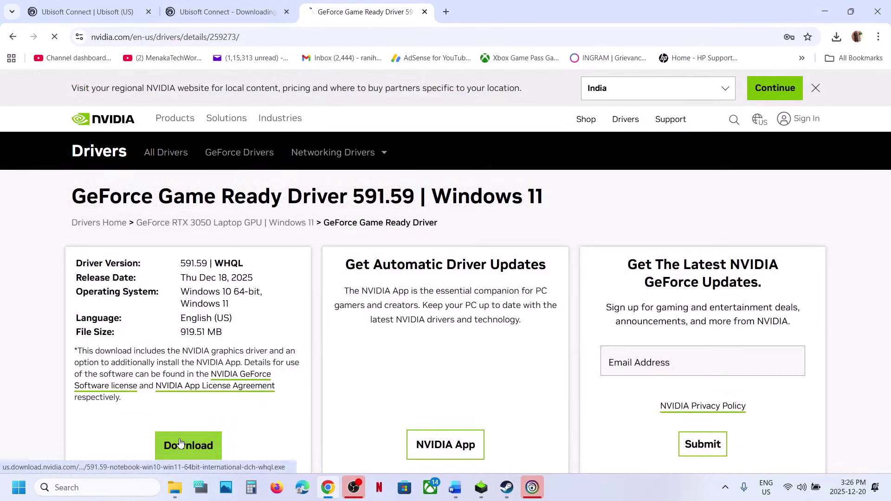
pyautogui.click(835, 37)
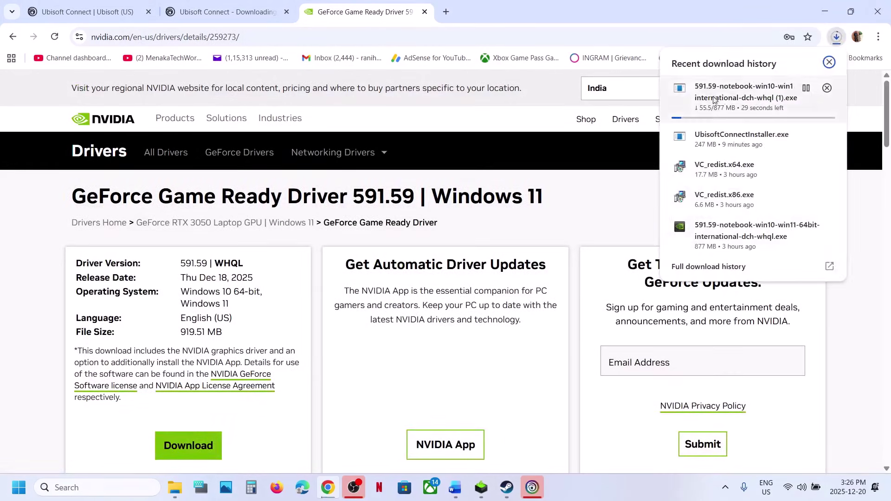
pyautogui.click(508, 411)
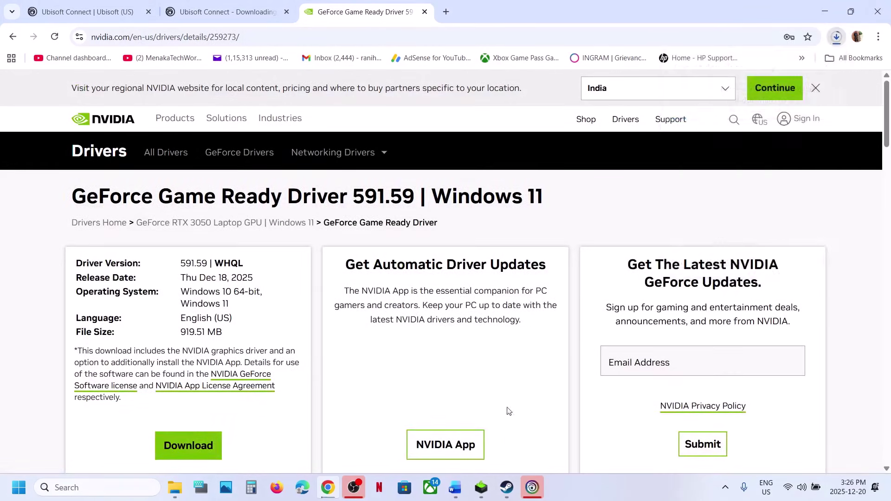
# Run the NVIDIA 591.59 installer with driver and NVIDIA App, choose Custom with a clean installation, and open the Windows power options.
pyautogui.click(482, 496)
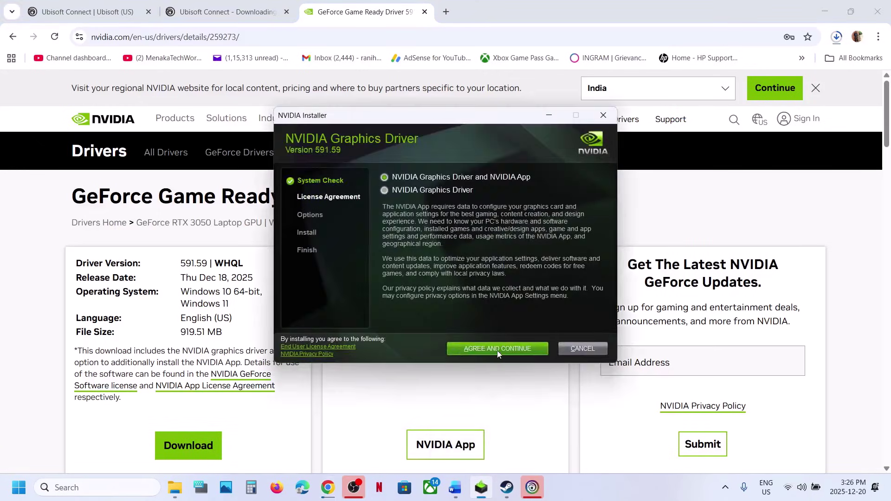
pyautogui.click(497, 350)
pyautogui.click(403, 244)
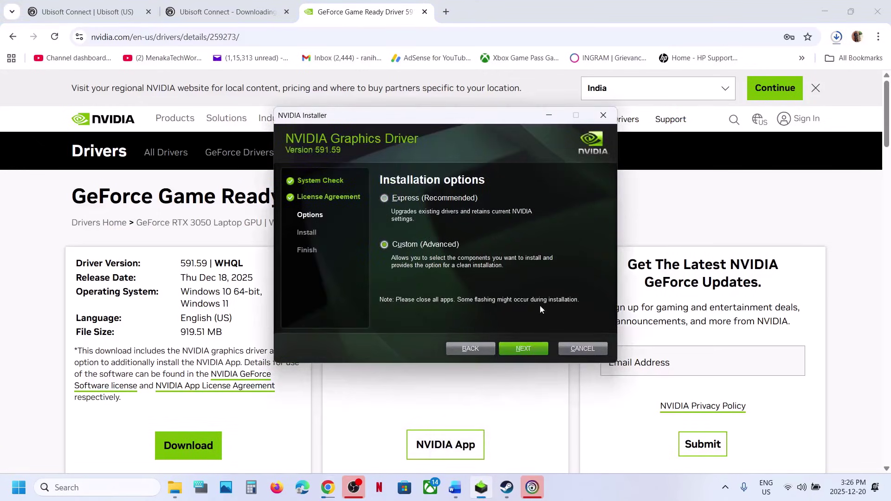
pyautogui.click(523, 349)
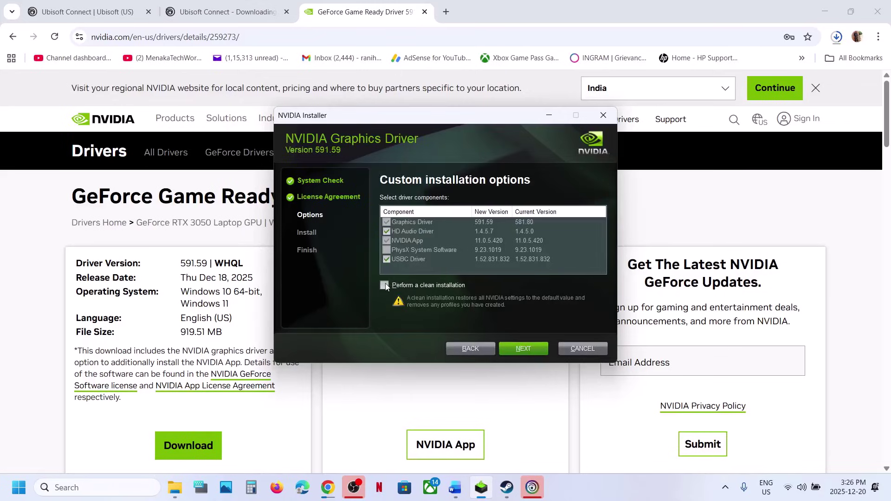
pyautogui.click(384, 285)
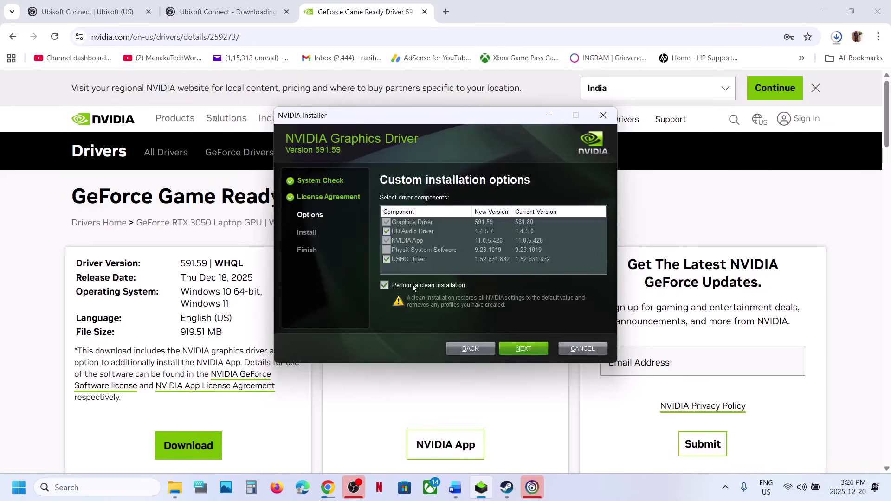
pyautogui.click(524, 349)
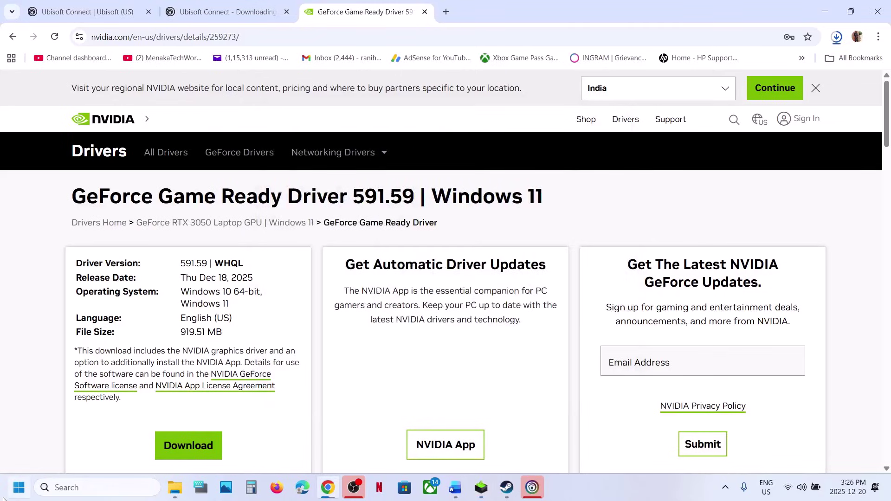
pyautogui.click(3, 498)
pyautogui.click(338, 446)
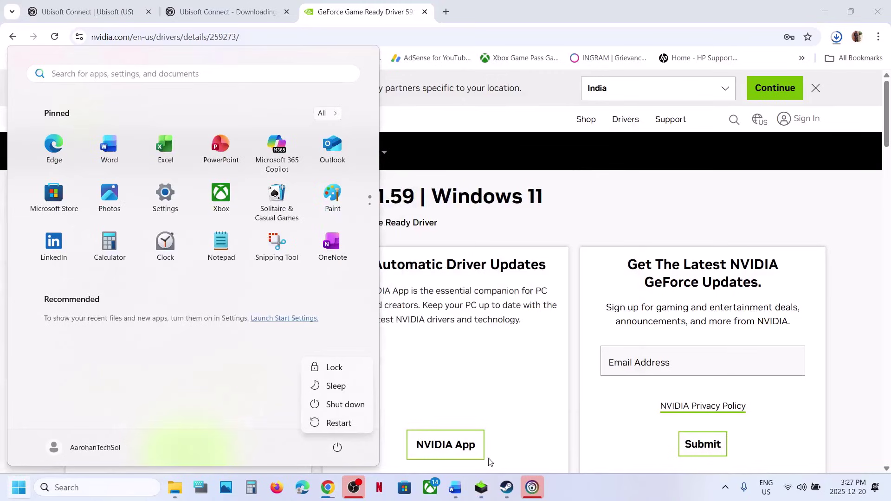
# Open the AMD support link from Step 13 in Word and submit a driver lookup for Graphics, Radeon RX, 9000 Series, RX 9070 XT.
pyautogui.click(454, 487)
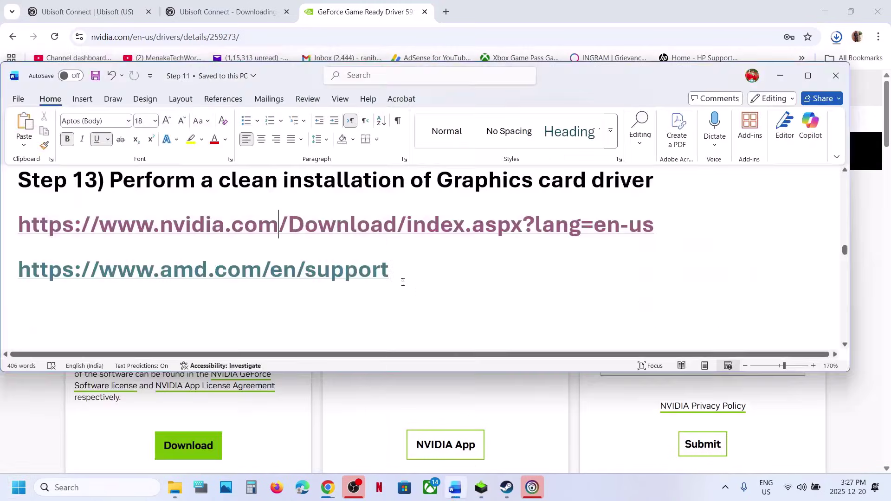
pyautogui.keyDown('ctrl'); pyautogui.click(285, 271); pyautogui.keyUp('ctrl')
pyautogui.scroll(-7, 250, 262)
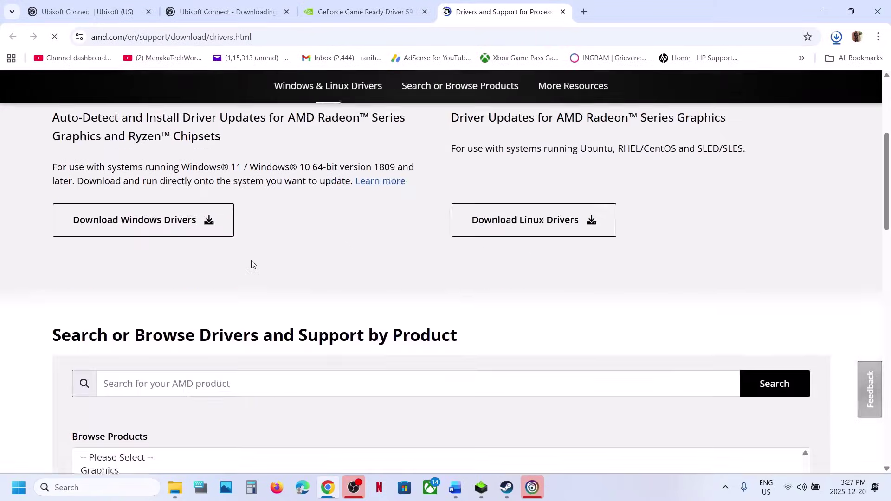
pyautogui.click(114, 351)
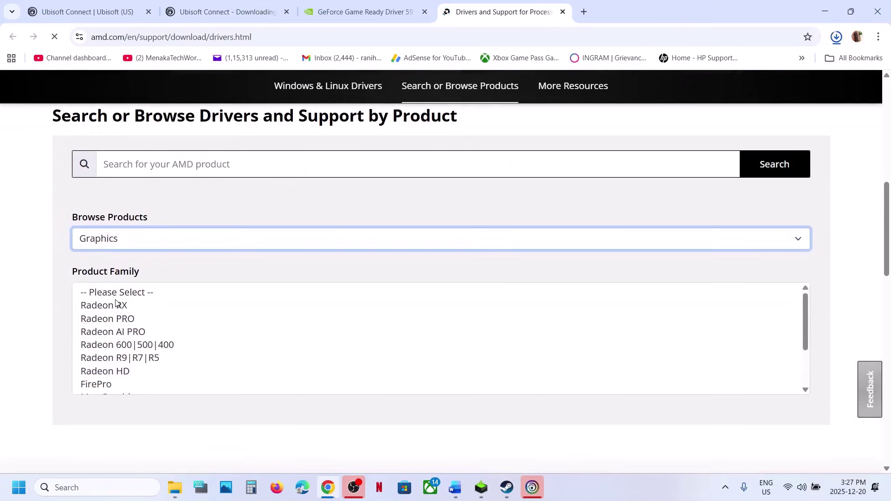
pyautogui.click(117, 306)
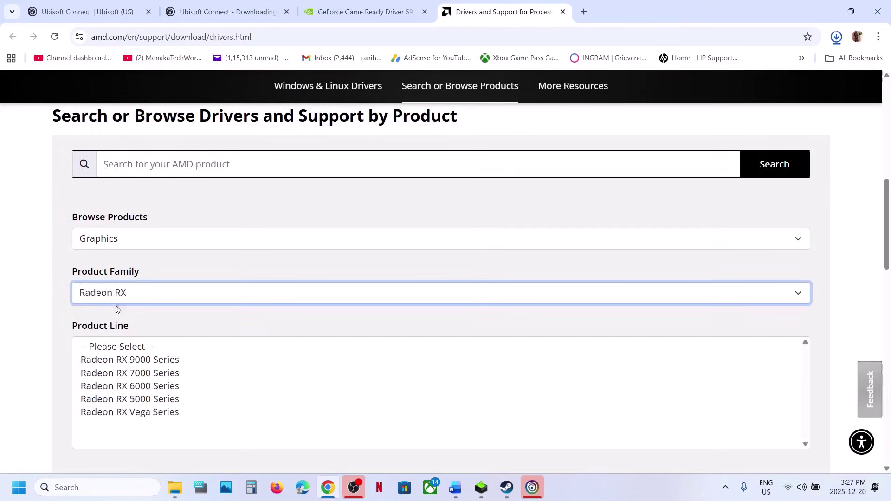
pyautogui.click(121, 360)
pyautogui.click(137, 331)
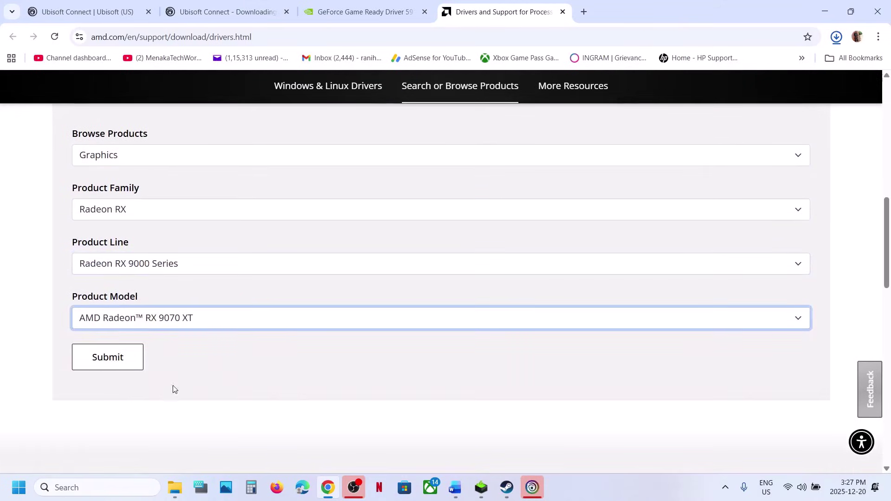
pyautogui.click(107, 369)
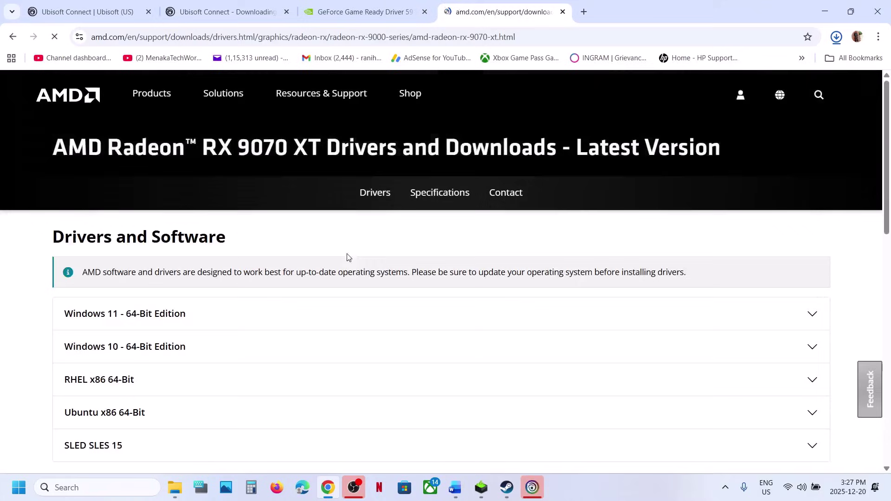
# Expand the Windows 11 64-Bit Edition drivers and locate the download for AMD Software: Adrenalin Edition 25.12.1.
pyautogui.click(218, 317)
pyautogui.scroll(-4, 218, 318)
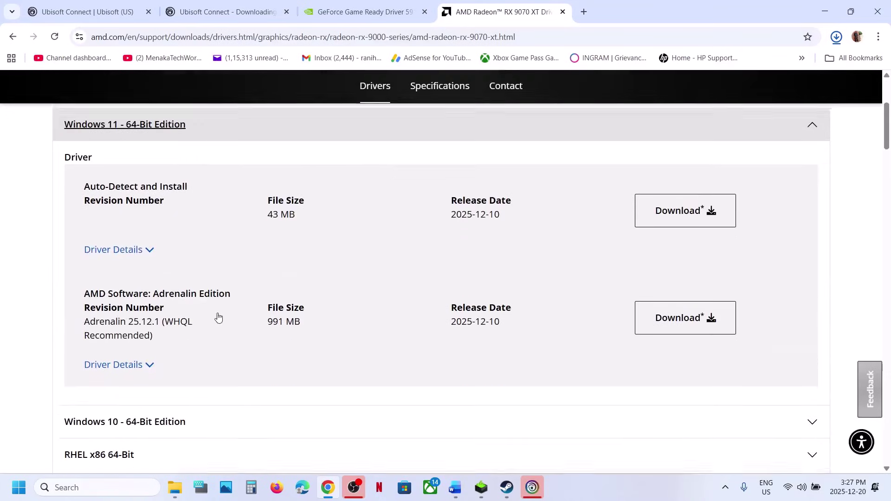
pyautogui.moveTo(121, 316); pyautogui.dragTo(518, 300)
pyautogui.click(682, 312)
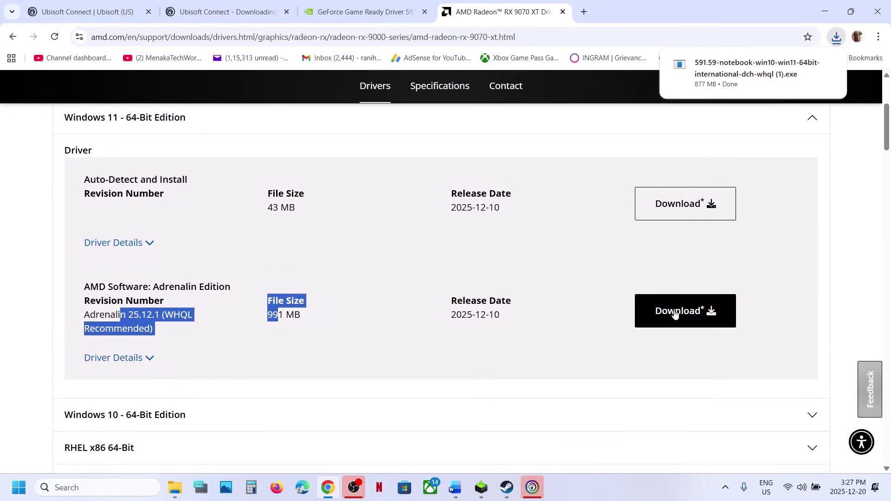
pyautogui.click(616, 260)
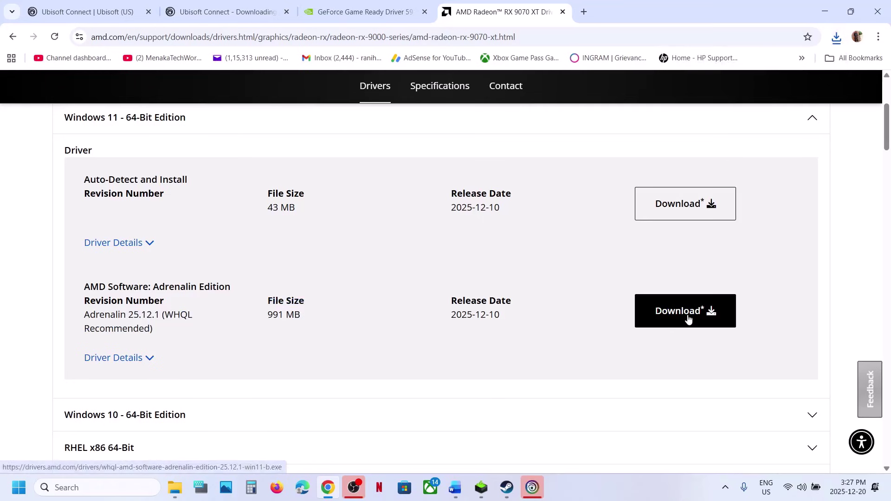
# Go to Step 14 in the Word list, copy the word "graphics", and use it in Windows search to open Graphics settings.
pyautogui.click(455, 487)
pyautogui.scroll(-5, 278, 277)
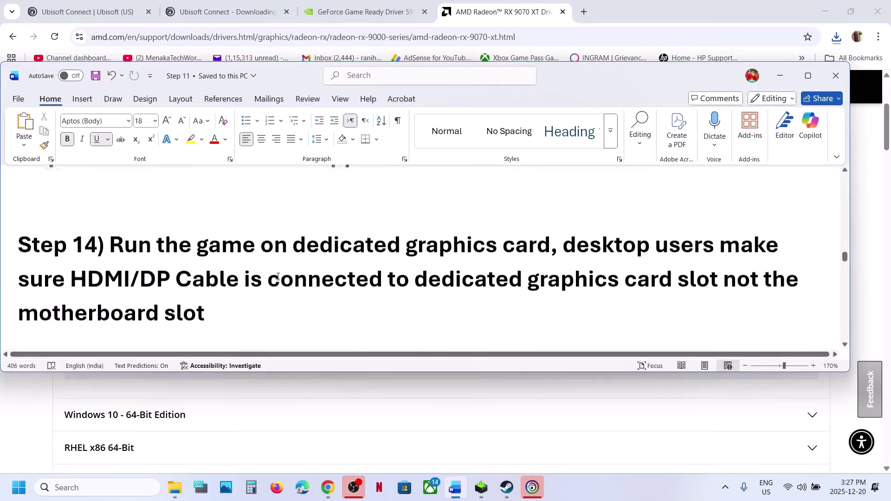
pyautogui.doubleClick(440, 219)
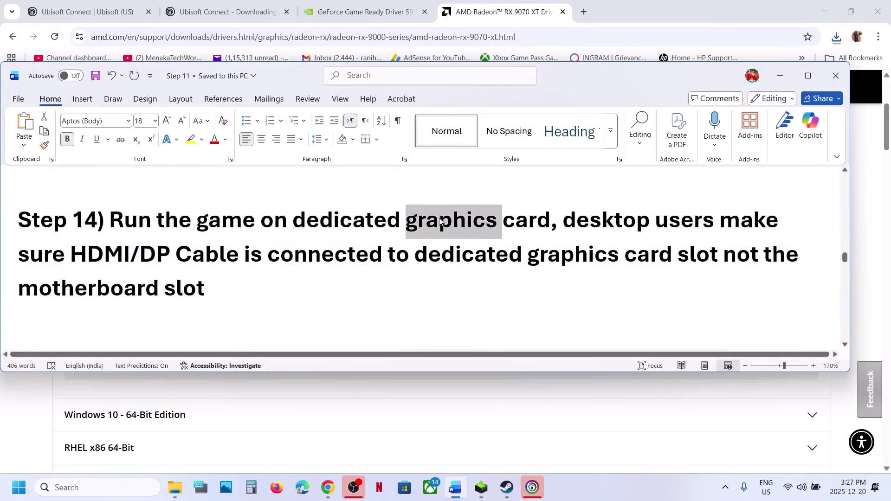
pyautogui.hotkey('ctrl', 'c')
pyautogui.click(113, 487)
pyautogui.hotkey('ctrl', 'v')
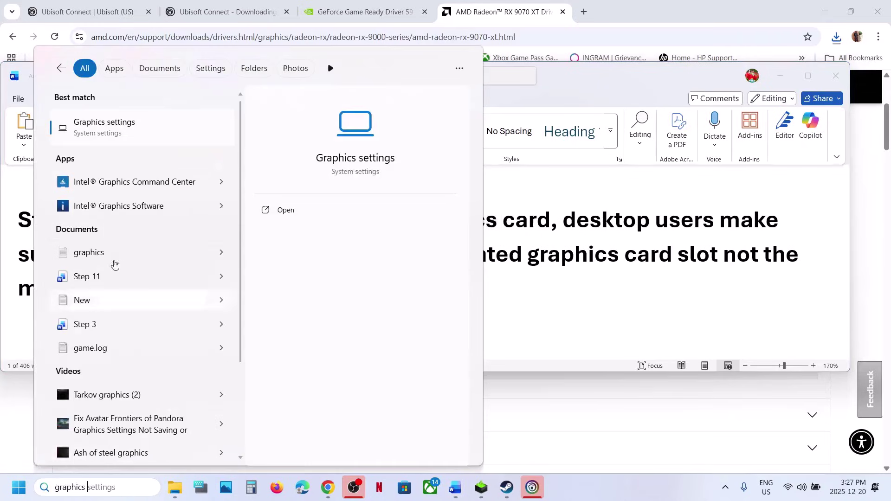
pyautogui.click(105, 127)
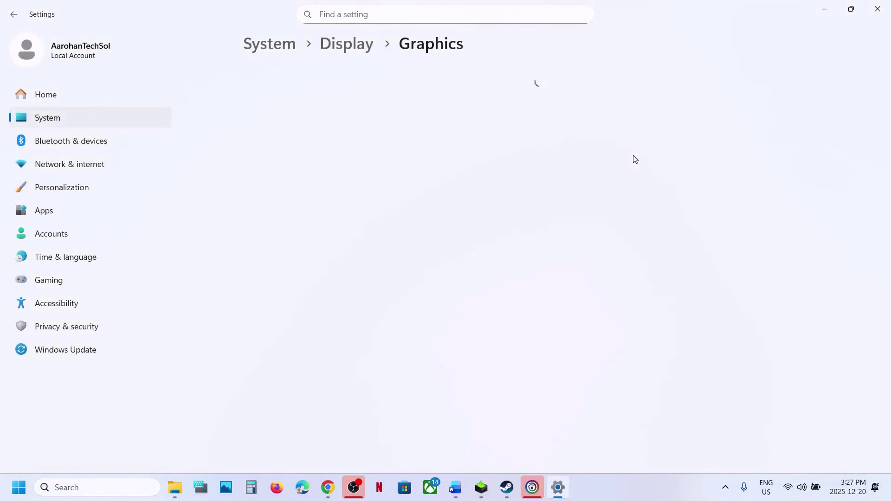
# Start adding a desktop app to the custom graphics settings and browse to C:\Program Files (x86)\Steam.
pyautogui.click(665, 318)
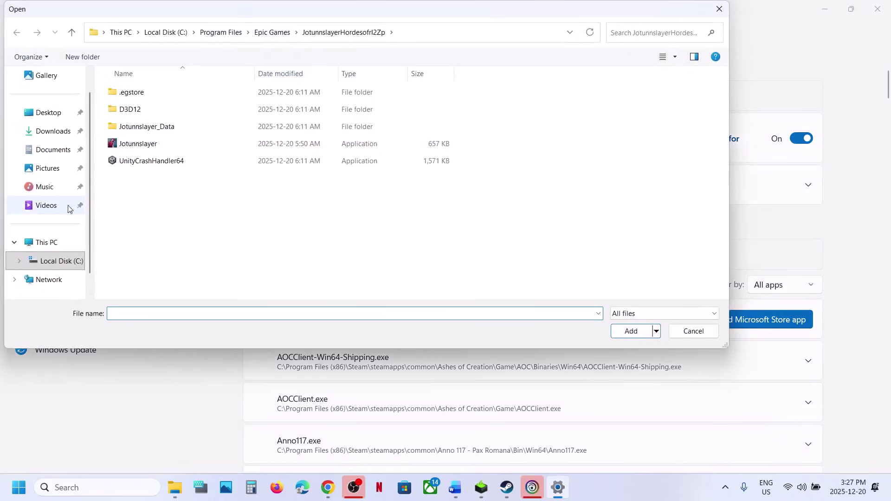
pyautogui.click(48, 242)
pyautogui.doubleClick(214, 95)
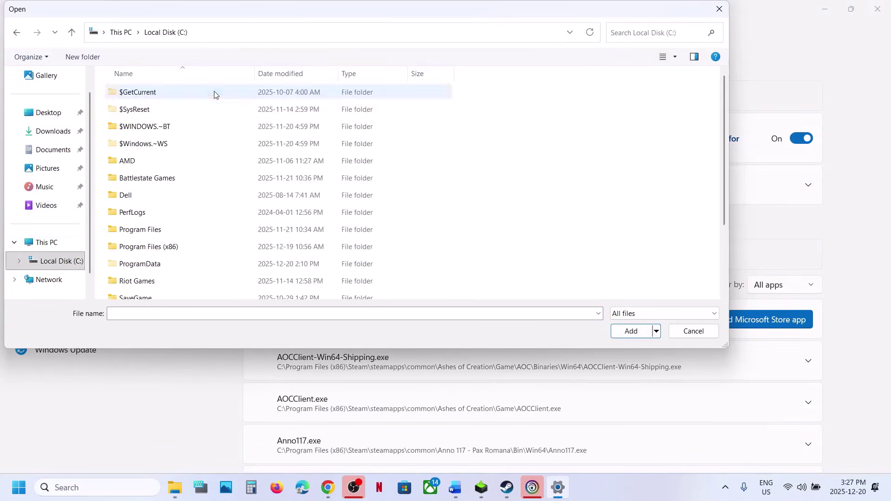
pyautogui.doubleClick(160, 246)
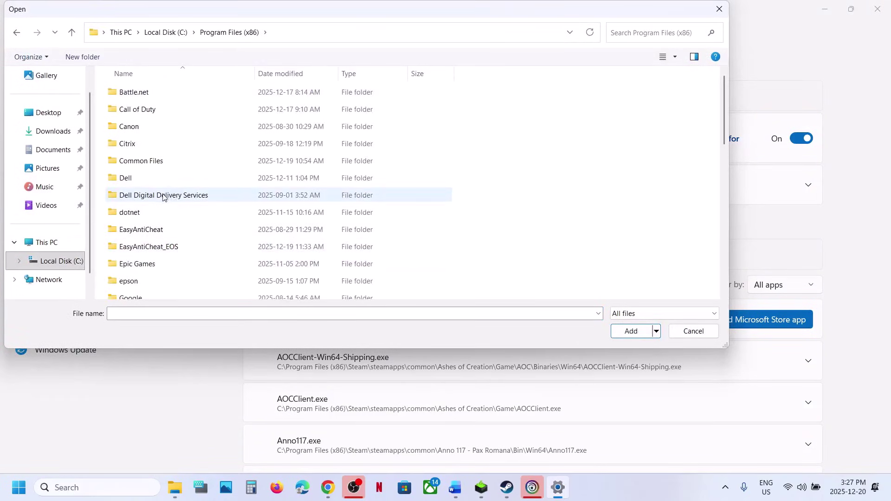
pyautogui.scroll(-8, 163, 195)
pyautogui.doubleClick(129, 127)
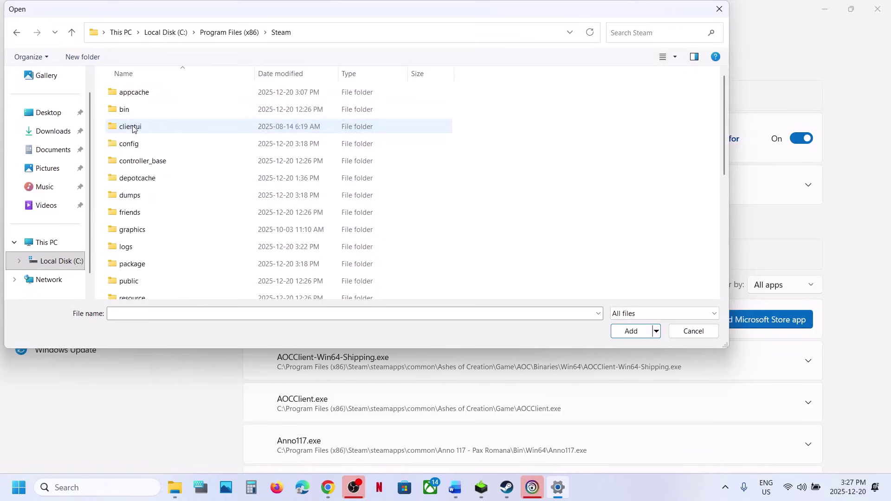
# Browse to steamapps\common\AFOP inside the Steam folder and add the afop application to the graphics list.
pyautogui.click(133, 130)
pyautogui.press('s')
pyautogui.click(160, 114)
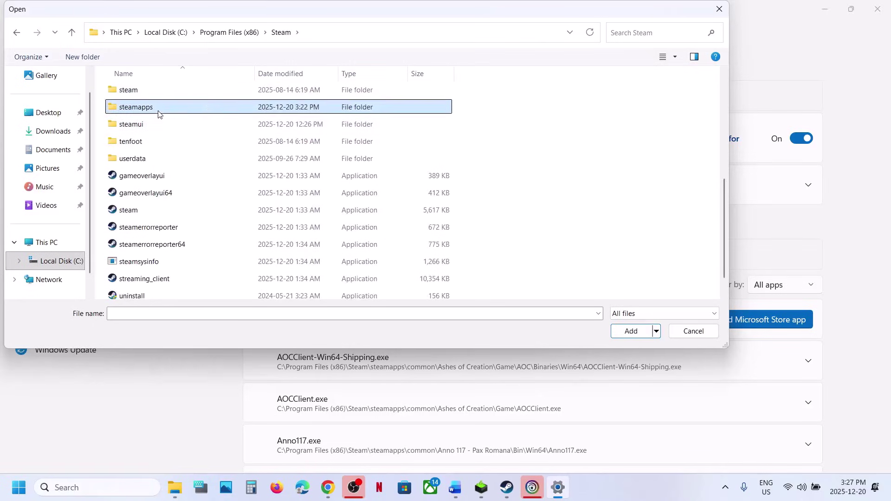
pyautogui.moveTo(159, 113); pyautogui.dragTo(139, 95)
pyautogui.doubleClick(144, 144)
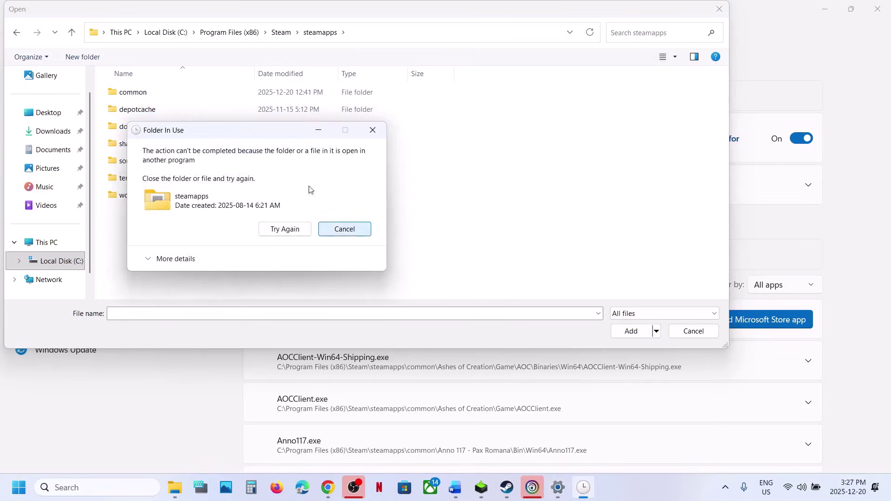
pyautogui.press('Escape')
pyautogui.doubleClick(137, 94)
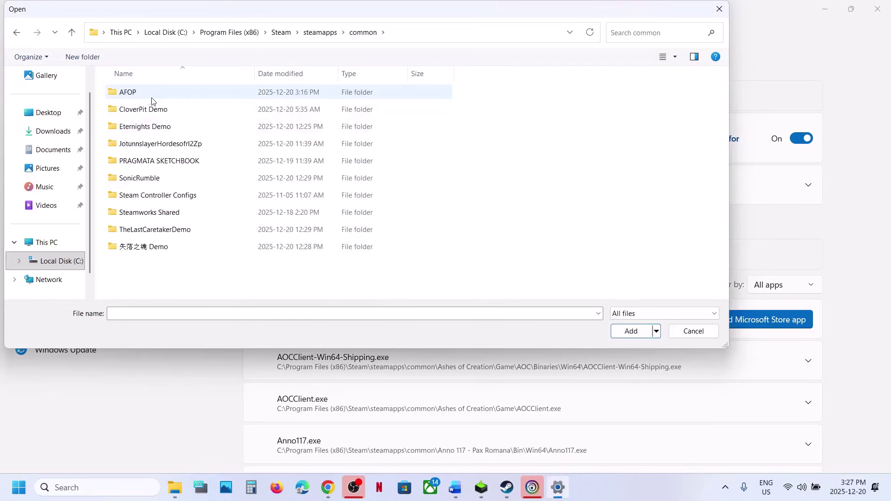
pyautogui.doubleClick(153, 96)
pyautogui.click(137, 162)
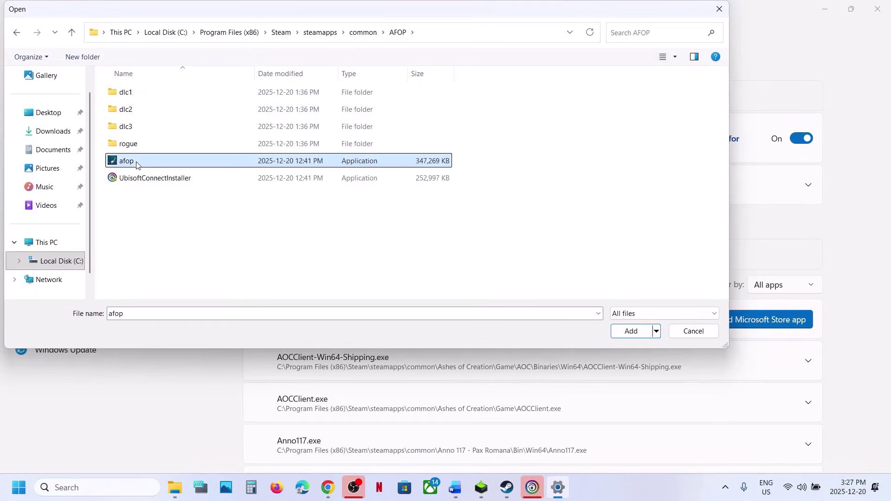
pyautogui.click(623, 333)
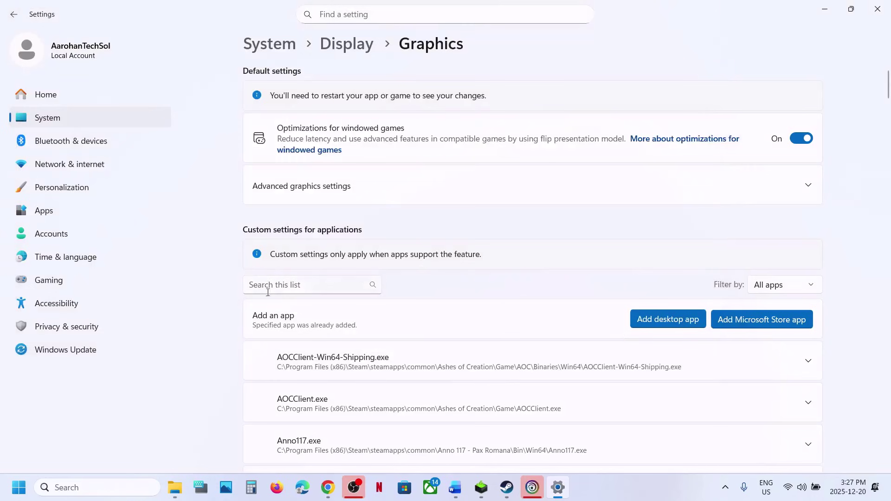
# Set the GPU preference of Avatar: Frontiers of Pandora to High Performance (NVIDIA GeForce RTX 3050 Laptop GPU) and close Settings.
pyautogui.scroll(-5, 481, 318)
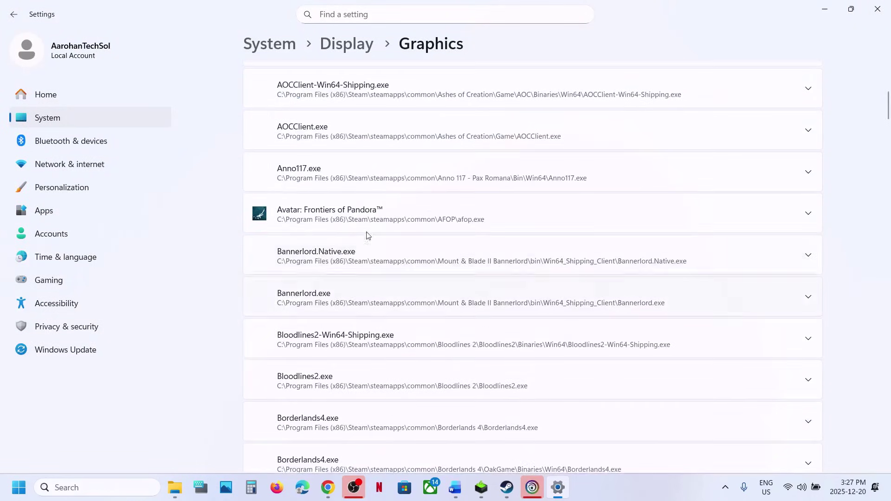
pyautogui.click(344, 227)
pyautogui.click(691, 250)
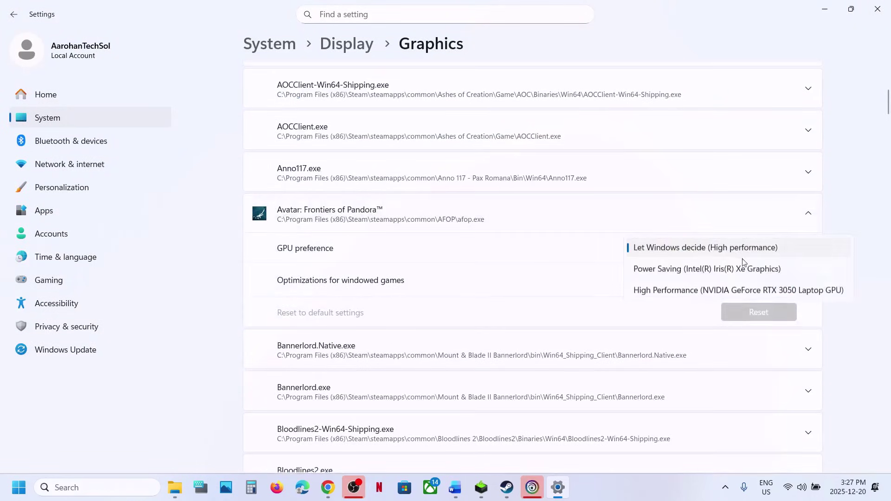
pyautogui.click(707, 291)
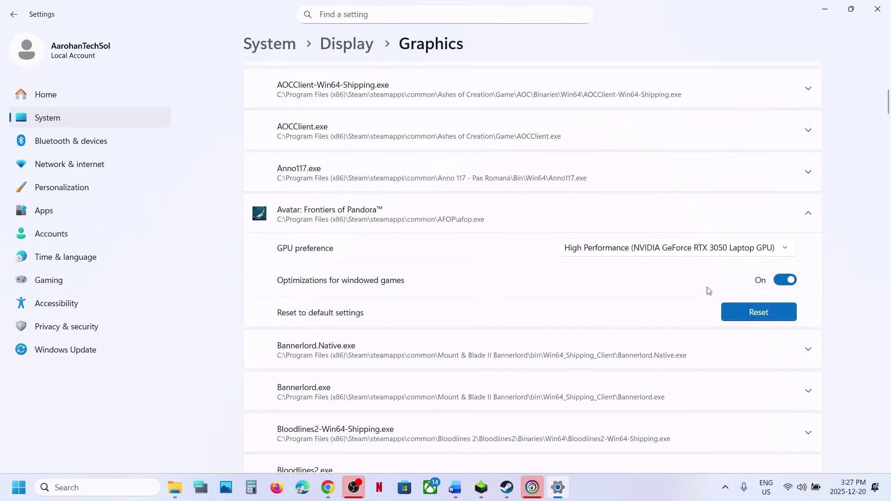
pyautogui.click(879, 7)
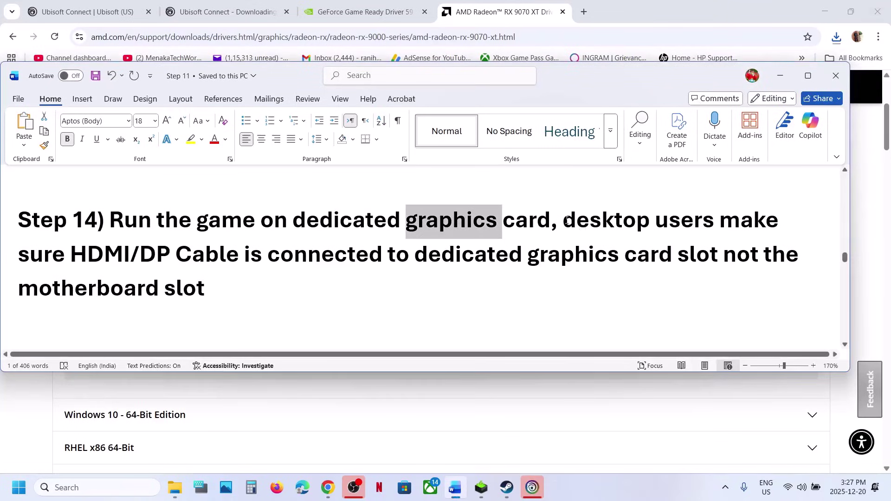
# Review the HDMI/DP cable note for desktop users in Step 14, and highlight the onboard graphics instruction in Step 15.
pyautogui.moveTo(564, 220); pyautogui.dragTo(348, 275)
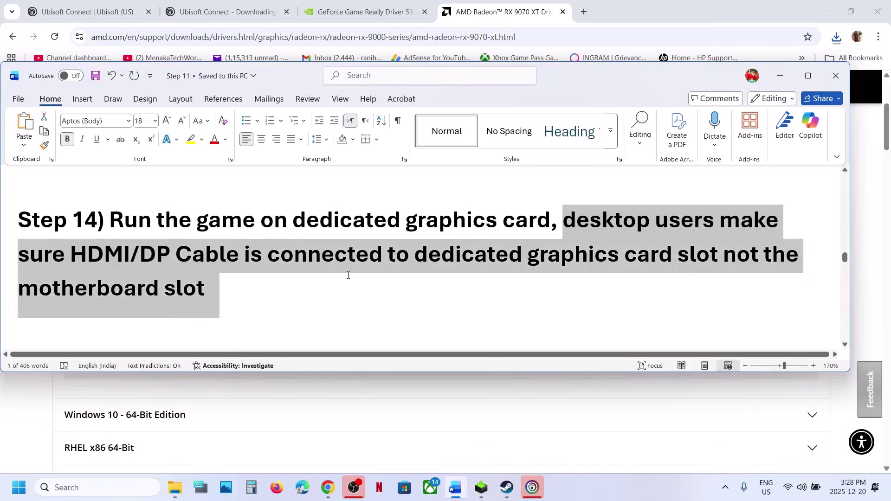
pyautogui.moveTo(218, 288); pyautogui.dragTo(218, 288)
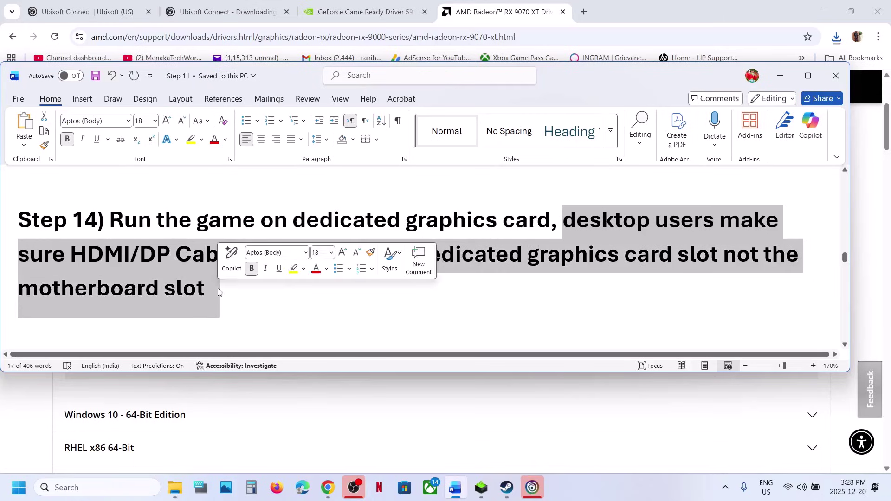
pyautogui.scroll(-3, 218, 288)
pyautogui.moveTo(141, 245); pyautogui.dragTo(388, 255)
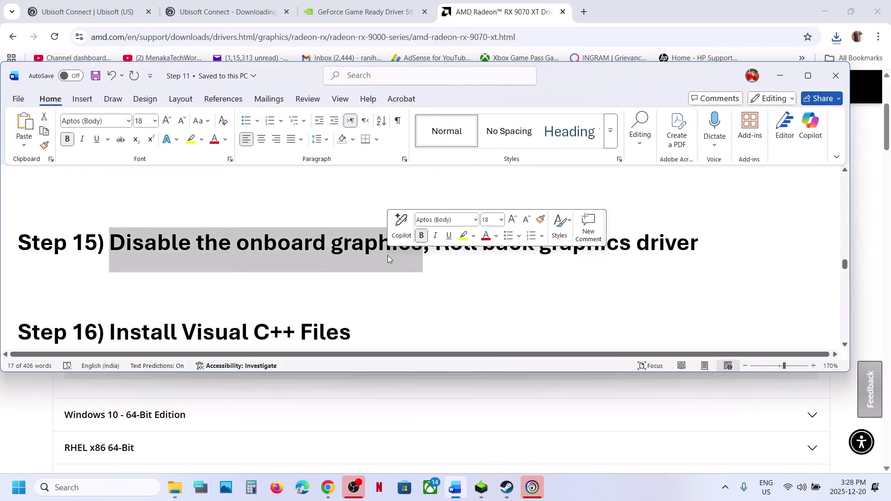
# Open Device Manager, expand the display adapters and show the available actions for Intel(R) Iris(R) Xe Graphics.
pyautogui.rightClick(15, 488)
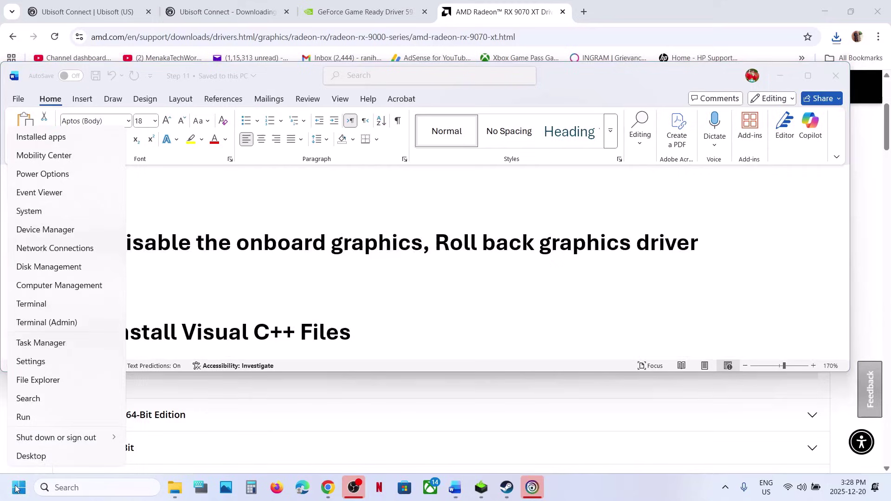
pyautogui.click(46, 232)
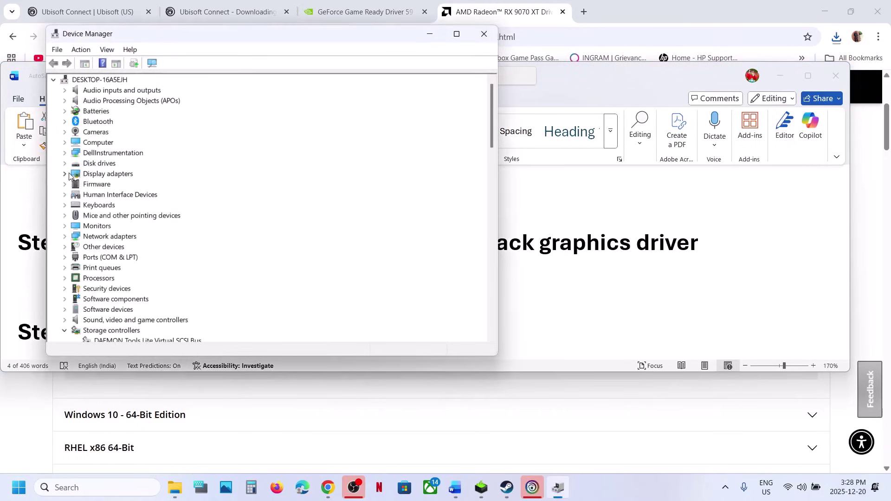
pyautogui.click(65, 174)
pyautogui.click(128, 185)
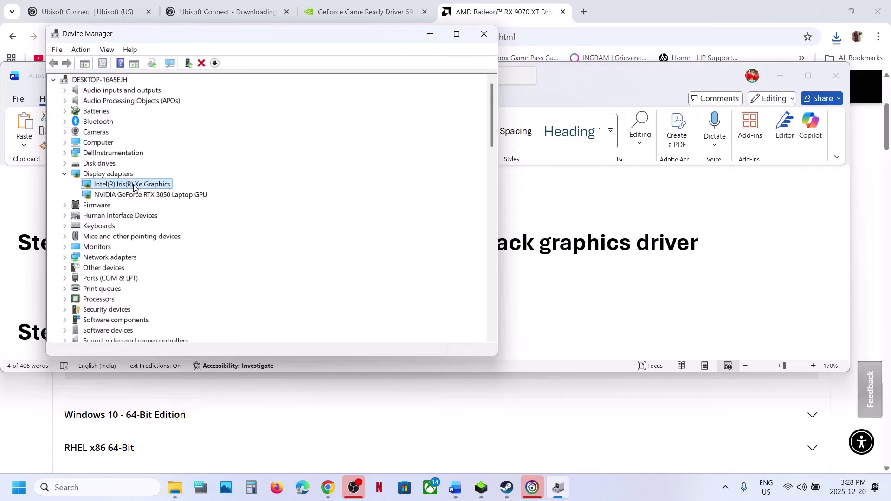
pyautogui.rightClick(133, 187)
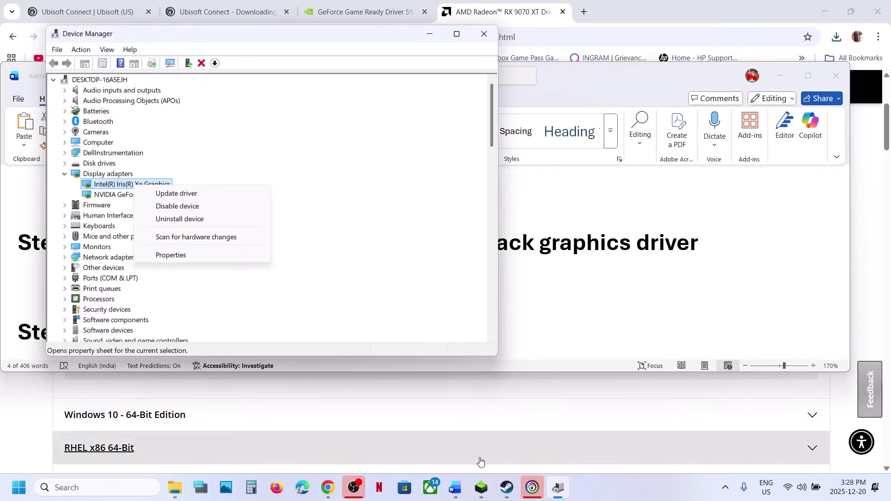
# Check the game's Steam library page, return to Device Manager to show the Intel adapter's disable option, and close it.
pyautogui.click(504, 496)
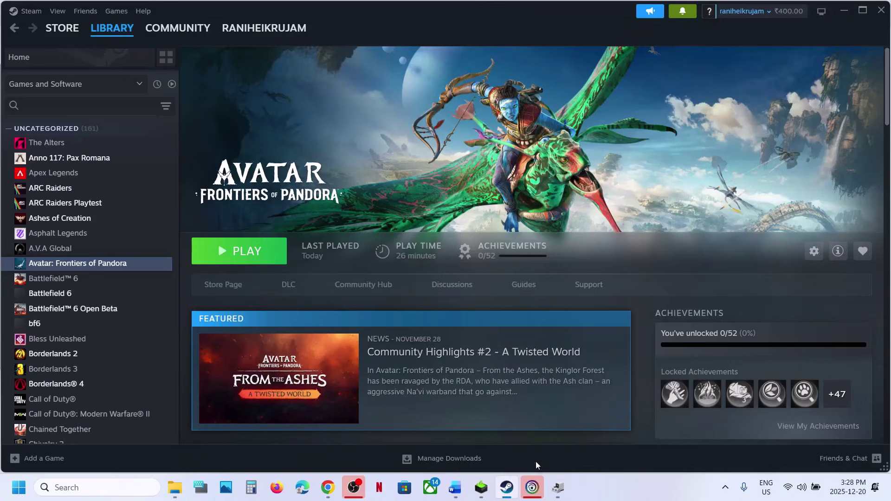
pyautogui.click(559, 489)
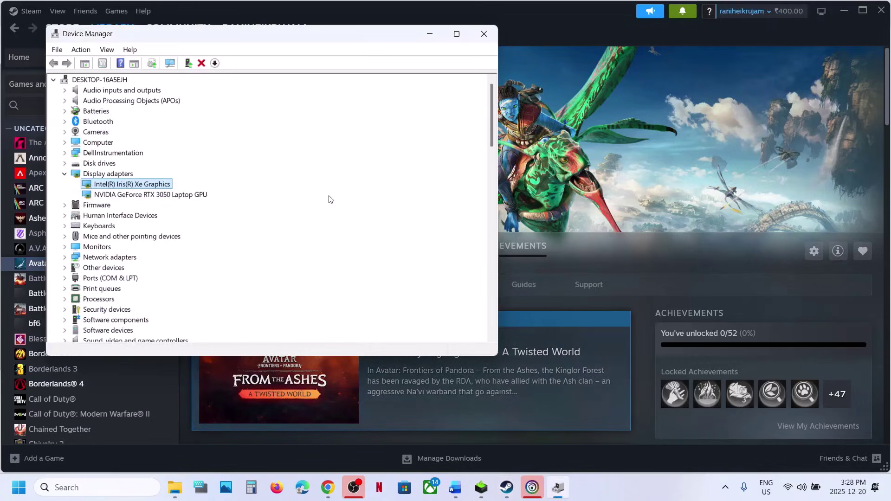
pyautogui.rightClick(141, 188)
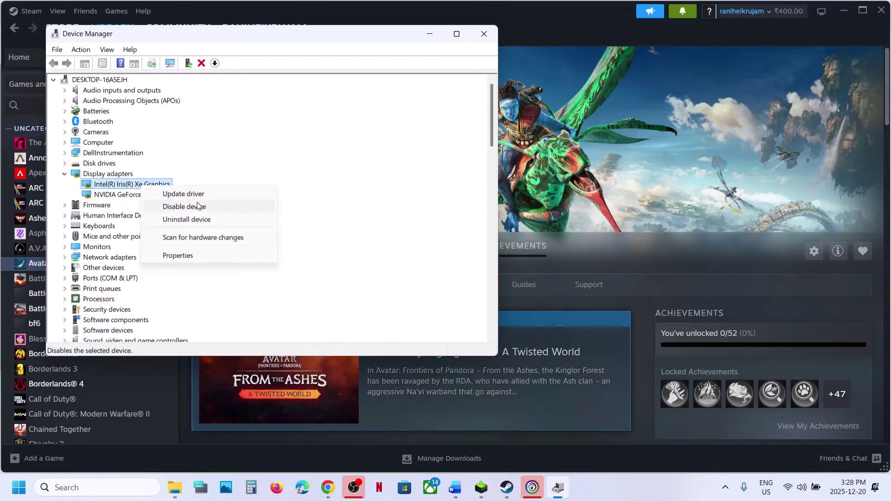
pyautogui.click(491, 32)
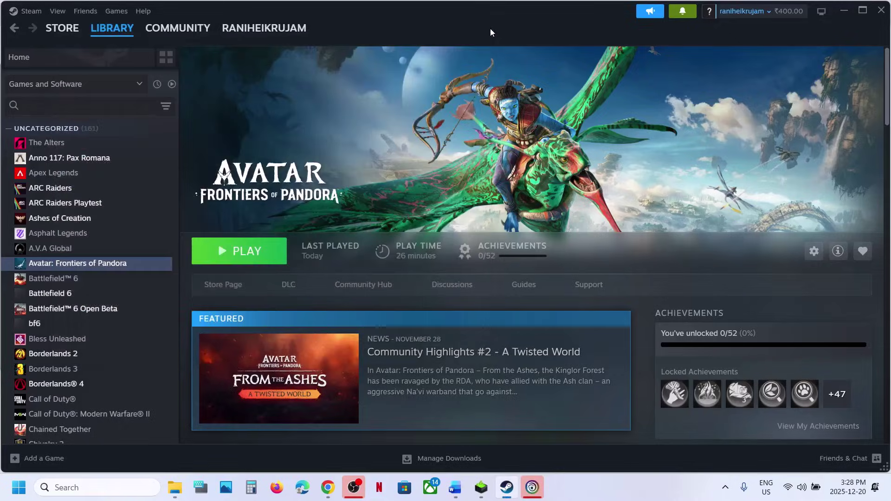
# Highlight "Roll back graphics driver" in Step 15 of the Word document and return to the NVIDIA driver results in Chrome.
pyautogui.click(456, 488)
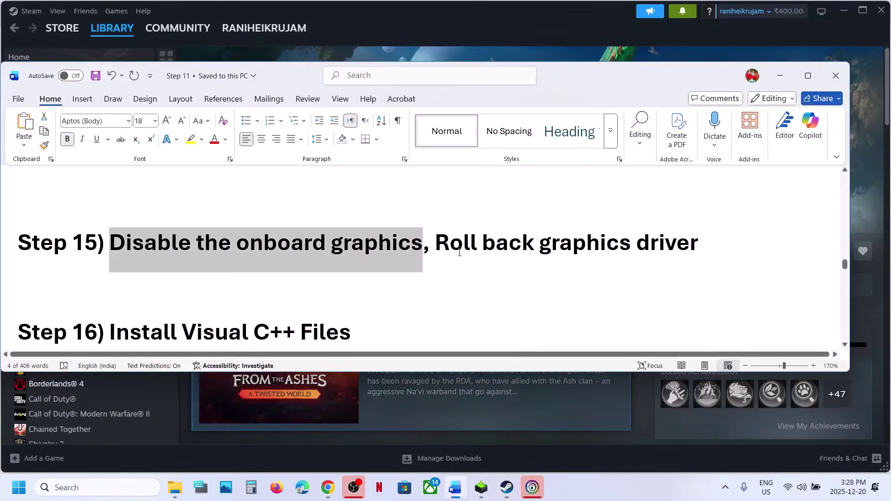
pyautogui.moveTo(459, 252); pyautogui.dragTo(698, 251)
pyautogui.click(327, 488)
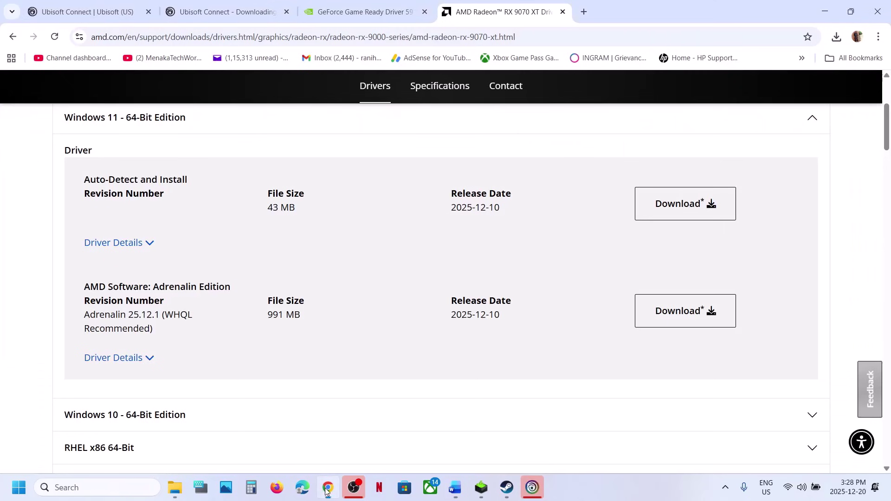
pyautogui.click(355, 12)
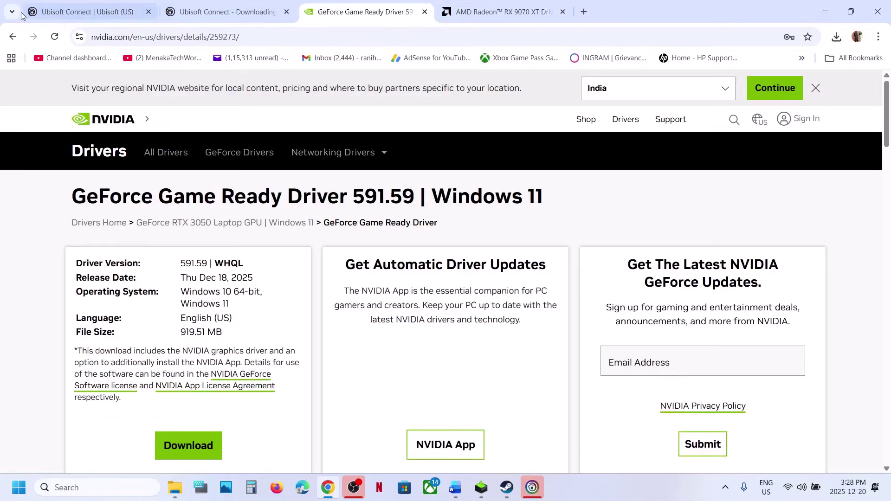
pyautogui.click(12, 36)
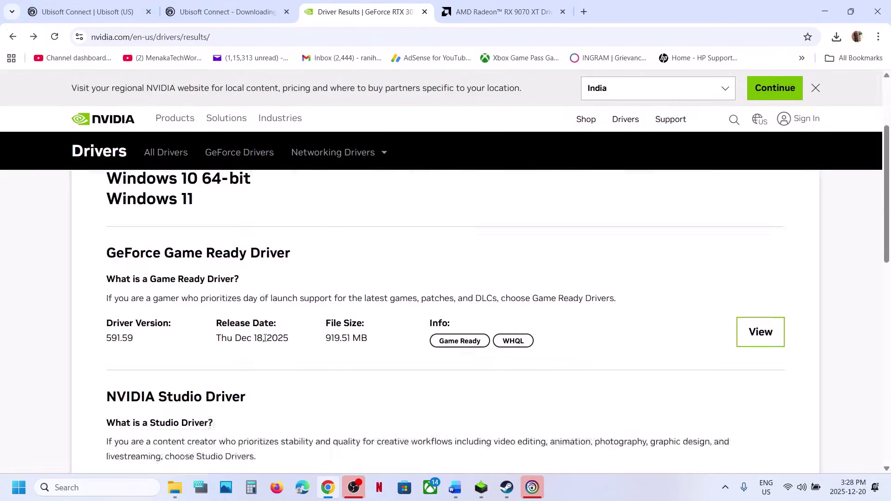
# Examine the older GeForce Game Ready Driver releases and highlight version 581.80.
pyautogui.scroll(-5, 265, 338)
pyautogui.click(173, 262)
pyautogui.scroll(-2, 173, 262)
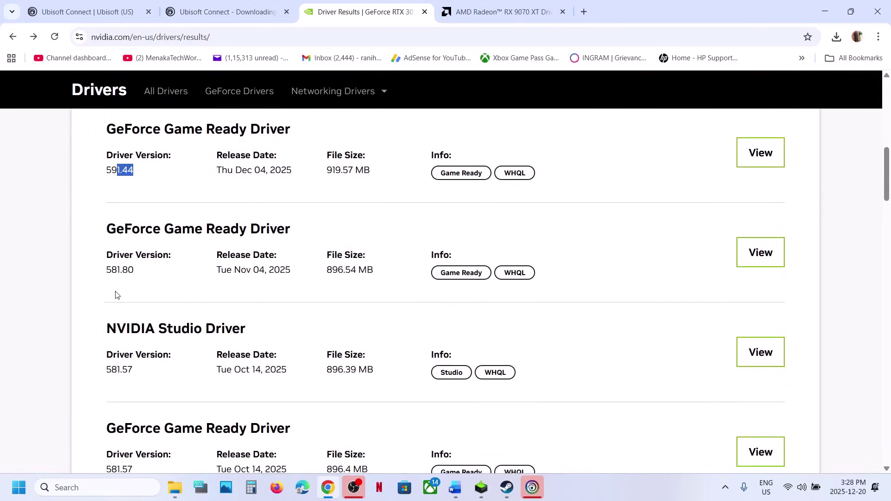
pyautogui.moveTo(109, 271); pyautogui.dragTo(150, 274)
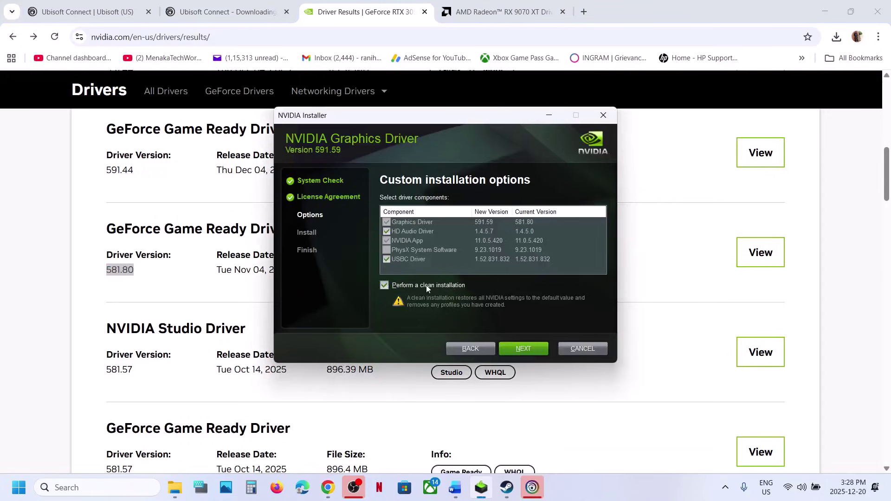
# Leave the NVIDIA installer's clean installation options and show the computer's restart option.
pyautogui.click(56, 377)
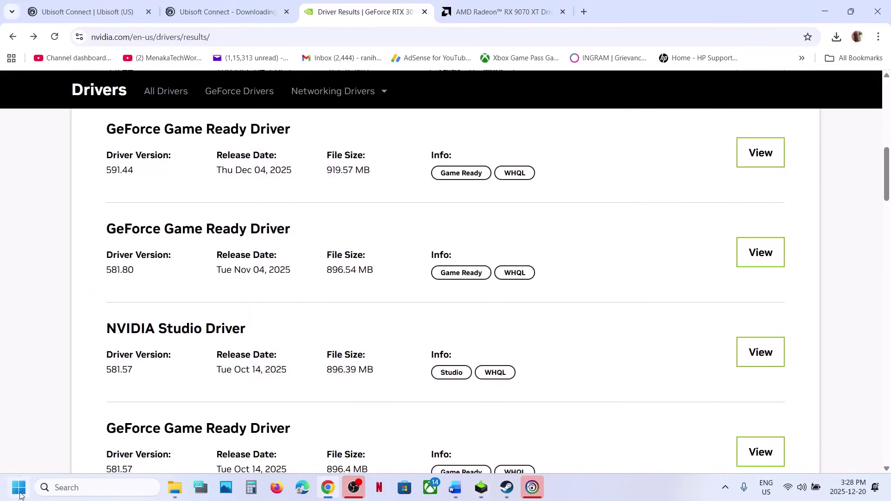
pyautogui.click(20, 495)
pyautogui.click(338, 447)
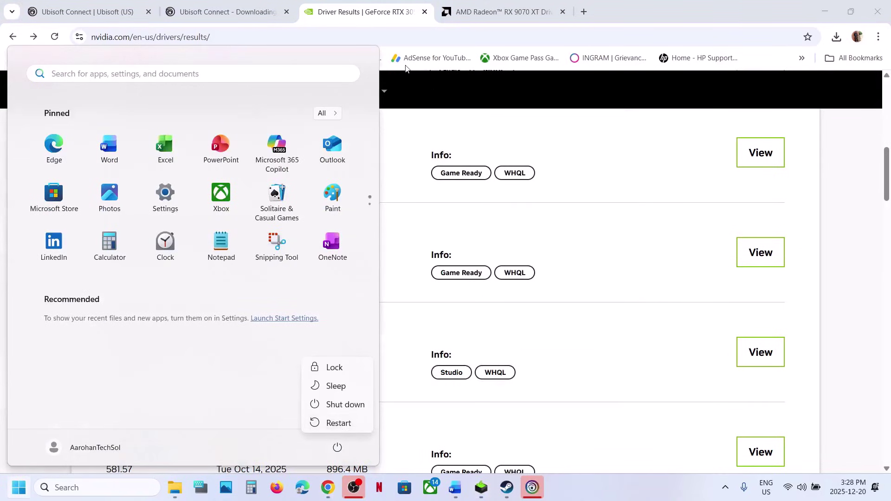
# Open the previous driver versions for AMD Radeon RX 9070 XT and examine the Adrenalin releases under Windows 11 - 64-Bit Edition.
pyautogui.click(474, 8)
pyautogui.click(473, 8)
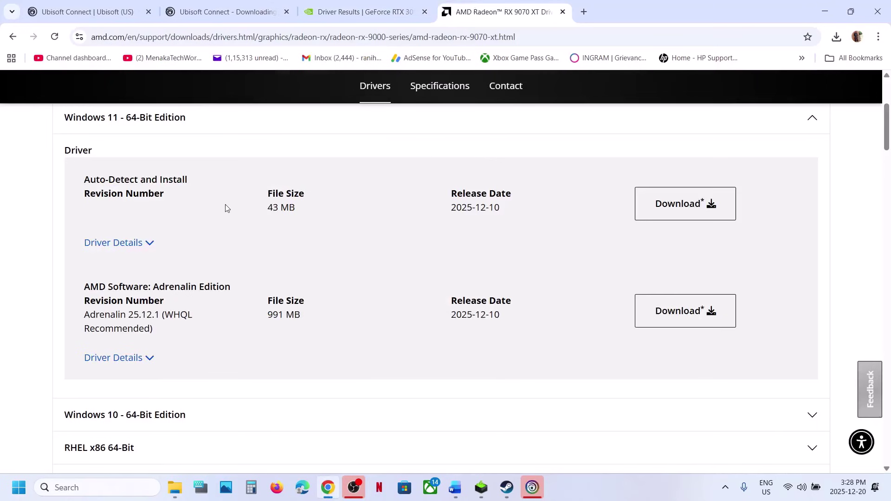
pyautogui.scroll(-4, 225, 208)
pyautogui.scroll(-3, 135, 366)
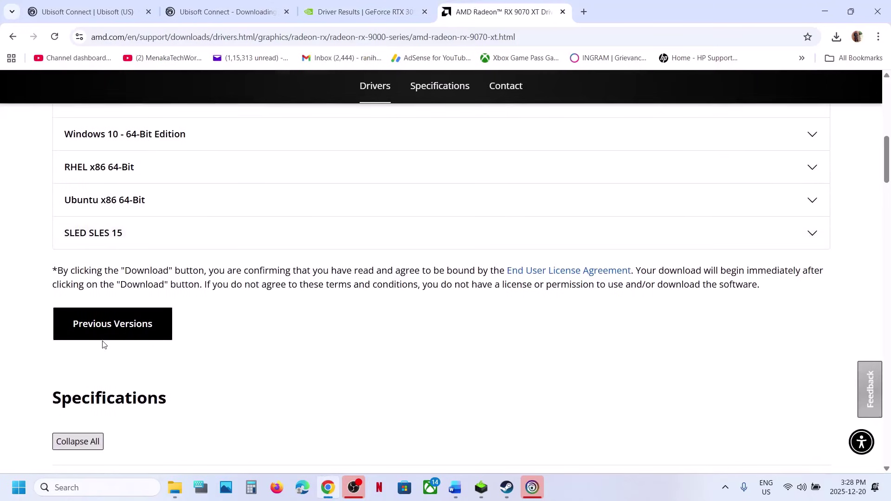
pyautogui.click(102, 328)
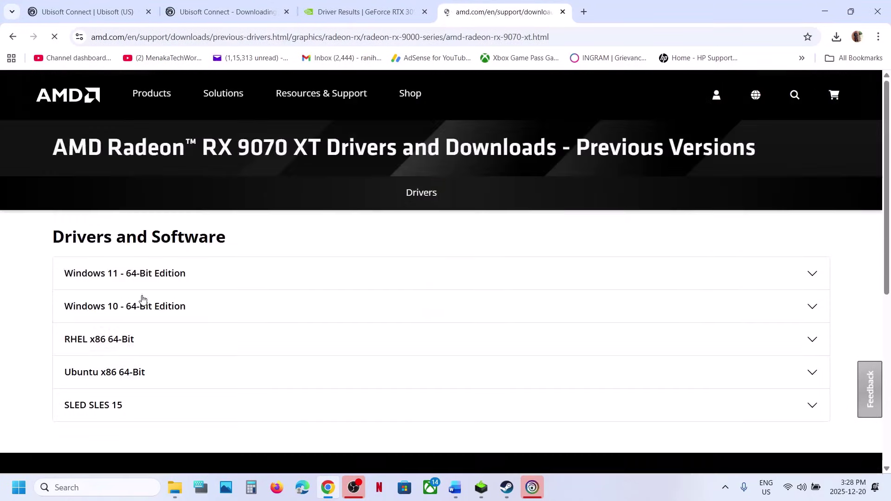
pyautogui.click(136, 285)
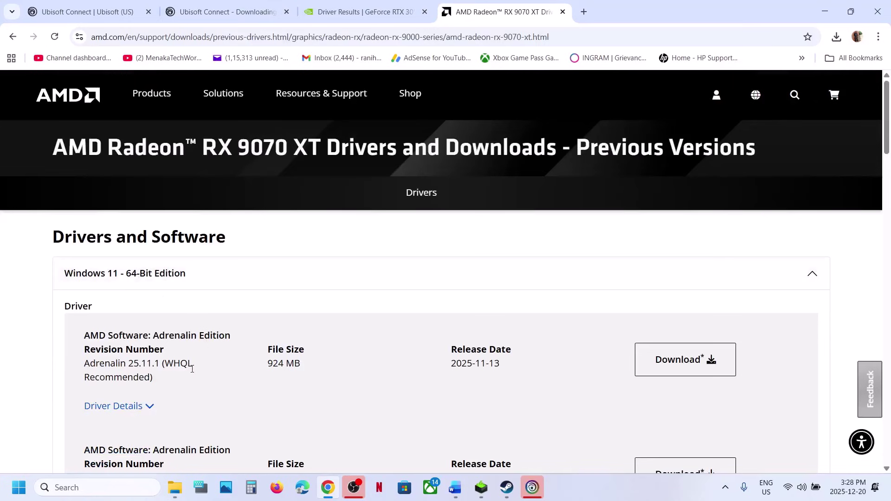
pyautogui.scroll(-2, 192, 368)
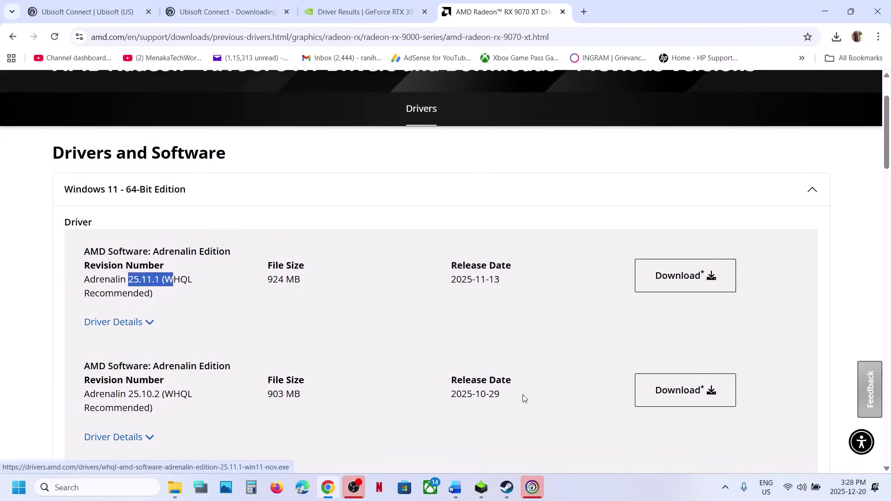
# Open the Visual C++ link in Step 16 of the Word document and find the latest supported redistributable version table.
pyautogui.click(454, 479)
pyautogui.scroll(-2, 272, 304)
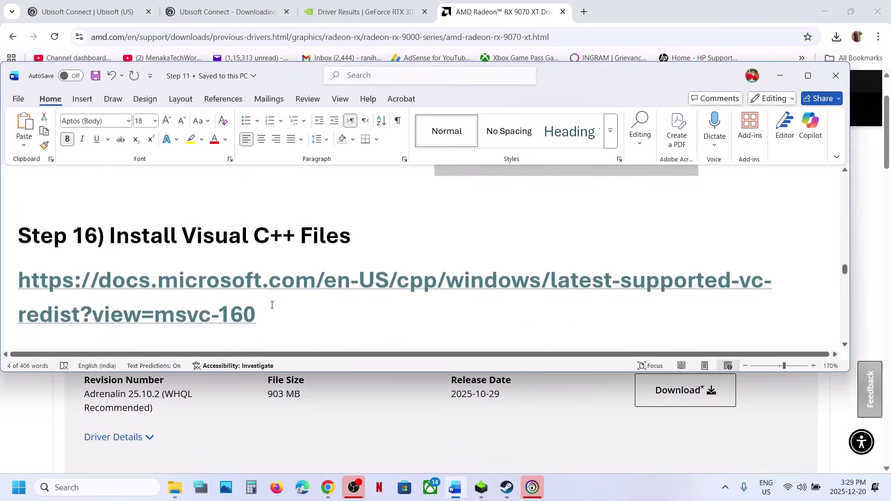
pyautogui.keyDown('ctrl'); pyautogui.click(232, 290); pyautogui.keyUp('ctrl')
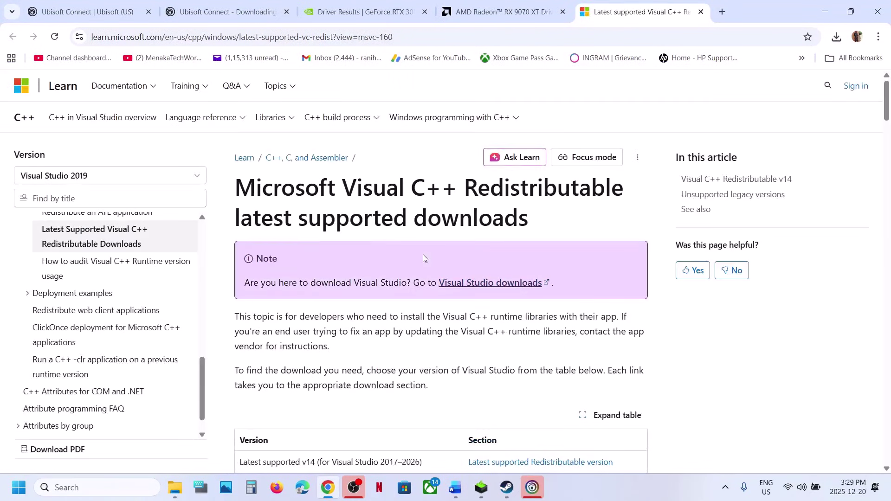
pyautogui.scroll(-8, 422, 254)
pyautogui.scroll(-7, 423, 255)
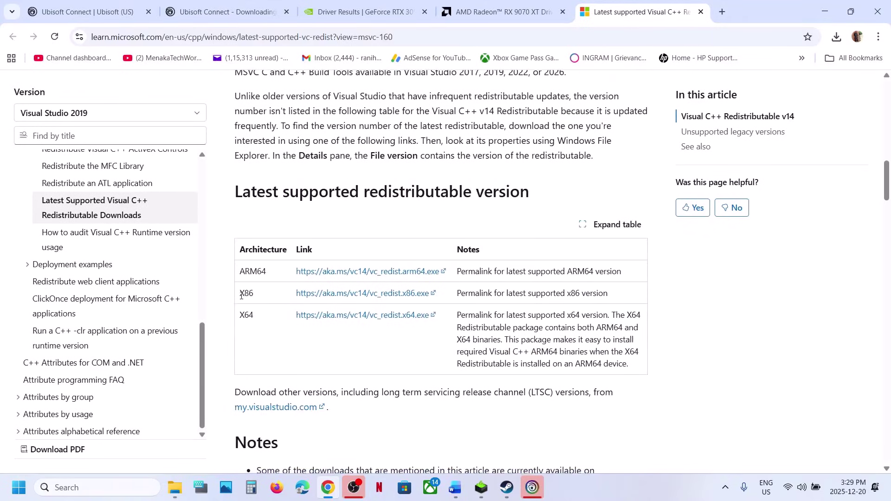
# Highlight the X86 and X64 rows and download both Visual C++ v14 redistributable installers.
pyautogui.moveTo(241, 296); pyautogui.dragTo(418, 334)
pyautogui.click(403, 317)
pyautogui.click(379, 296)
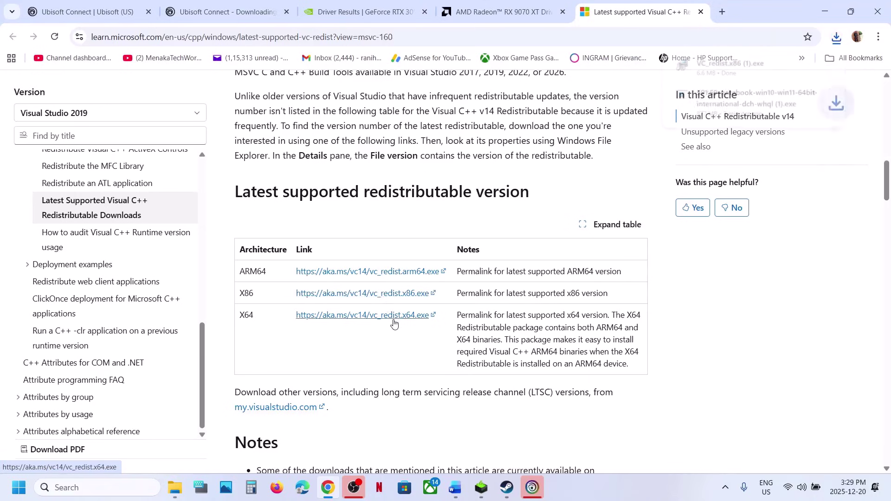
# Launch the downloaded x86 Visual C++ redistributable, repair its installation and allow it to make changes to the device.
pyautogui.click(747, 73)
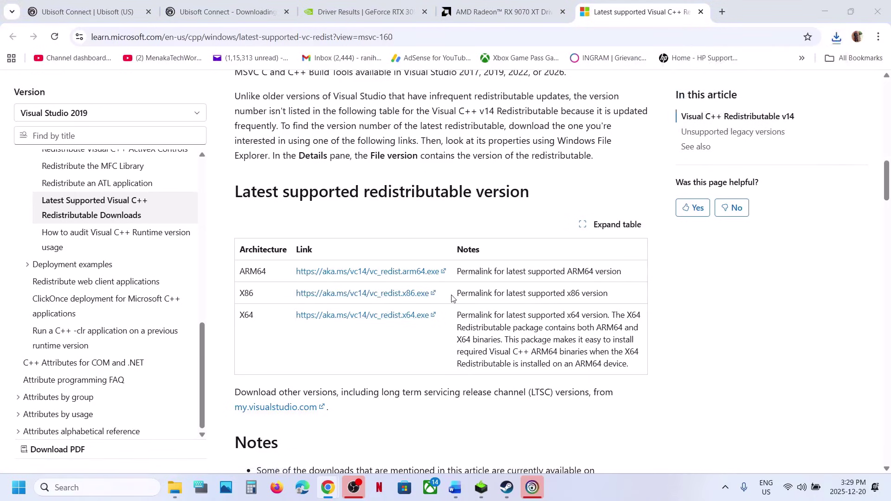
pyautogui.click(462, 308)
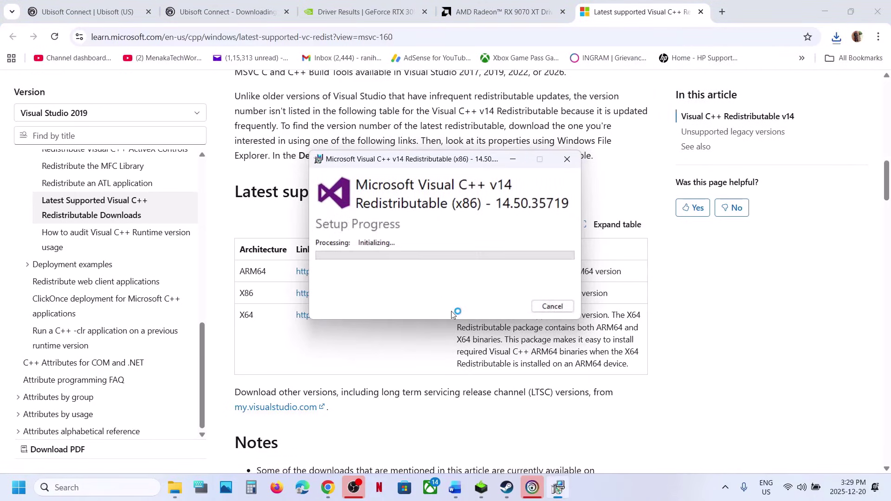
pyautogui.click(408, 325)
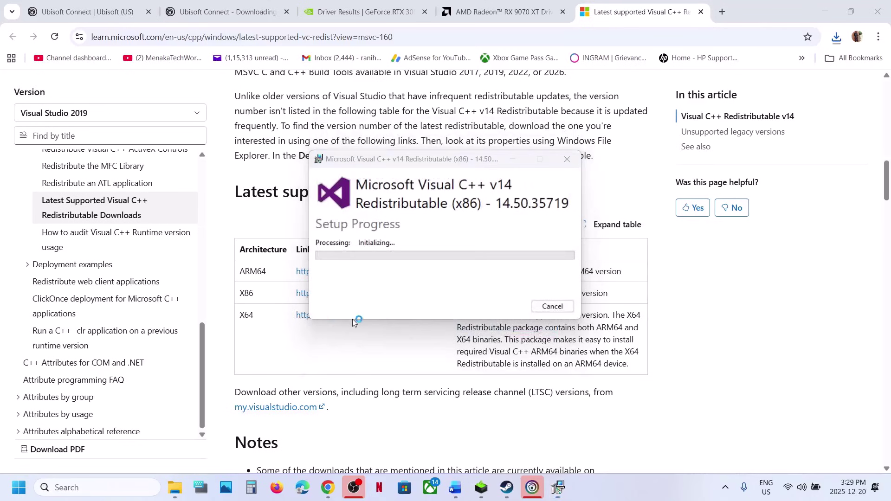
# Run VC_redist.x64 (1).exe from the recent downloads, repair the x64 redistributable and allow it to make changes to the device.
pyautogui.click(245, 319)
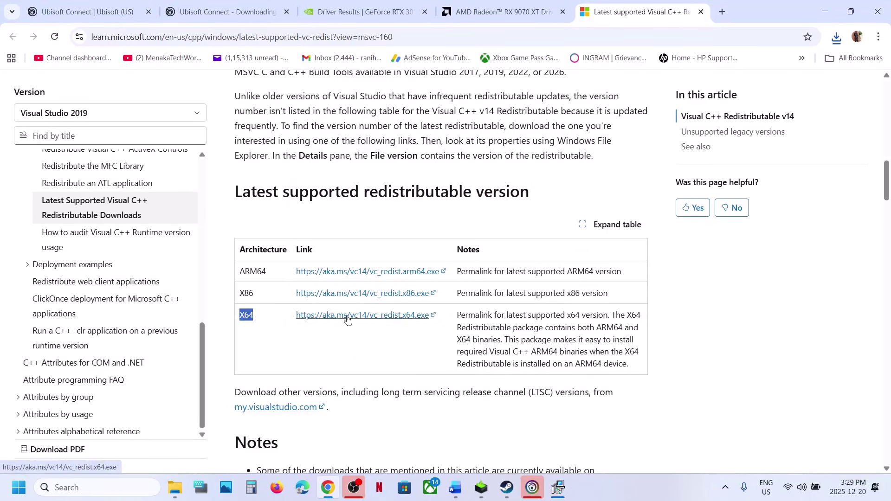
pyautogui.click(835, 38)
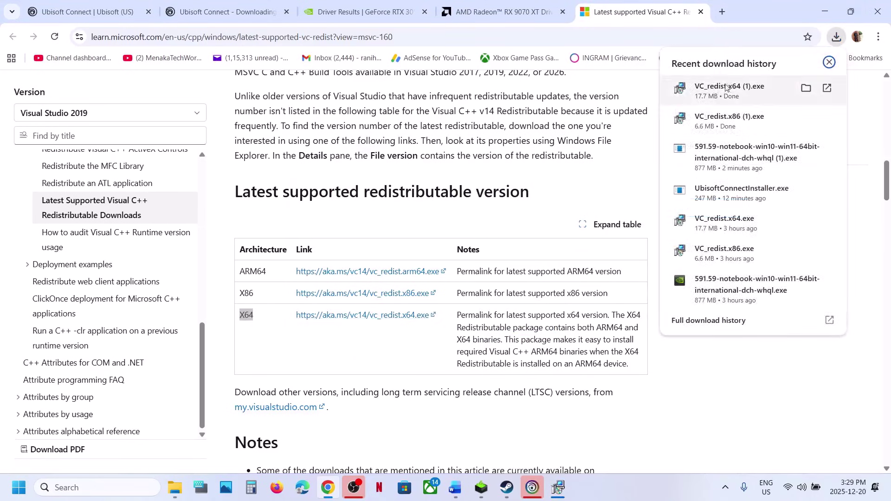
pyautogui.click(723, 89)
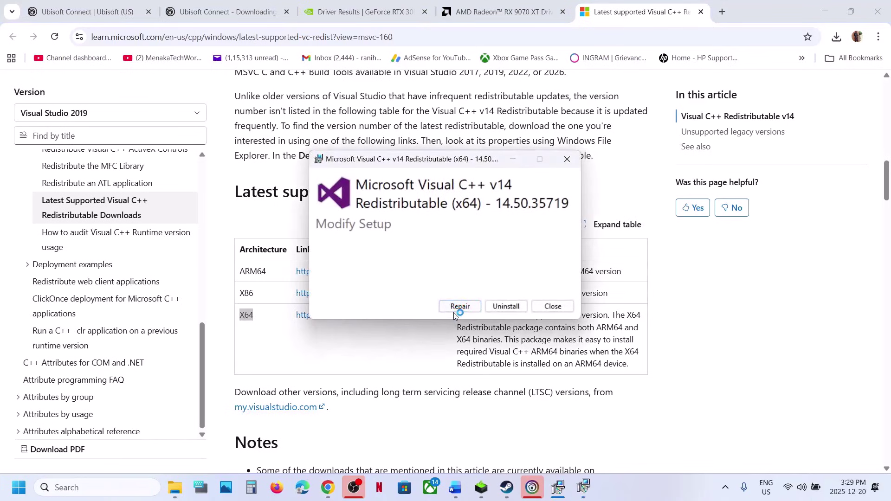
pyautogui.click(458, 307)
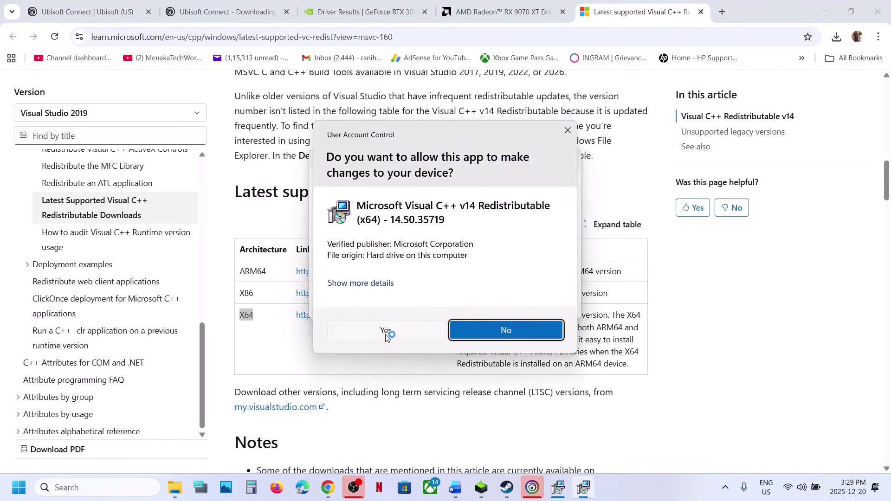
pyautogui.click(386, 330)
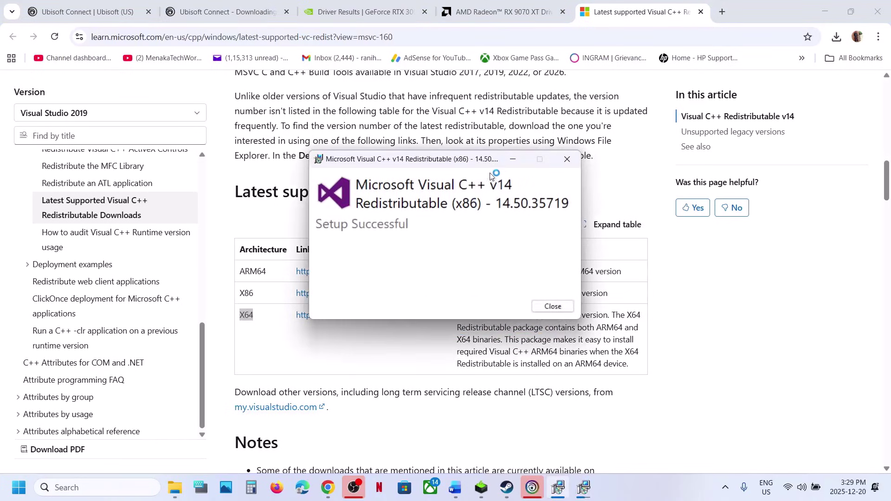
# Move the x86 setup window aside and close both the x64 and x86 redistributable setup windows.
pyautogui.moveTo(483, 167); pyautogui.dragTo(247, 179)
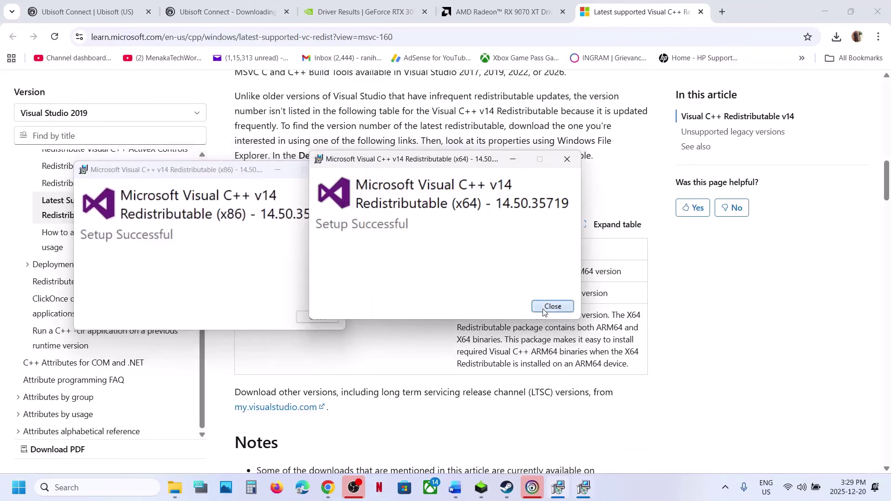
pyautogui.click(550, 306)
pyautogui.click(318, 319)
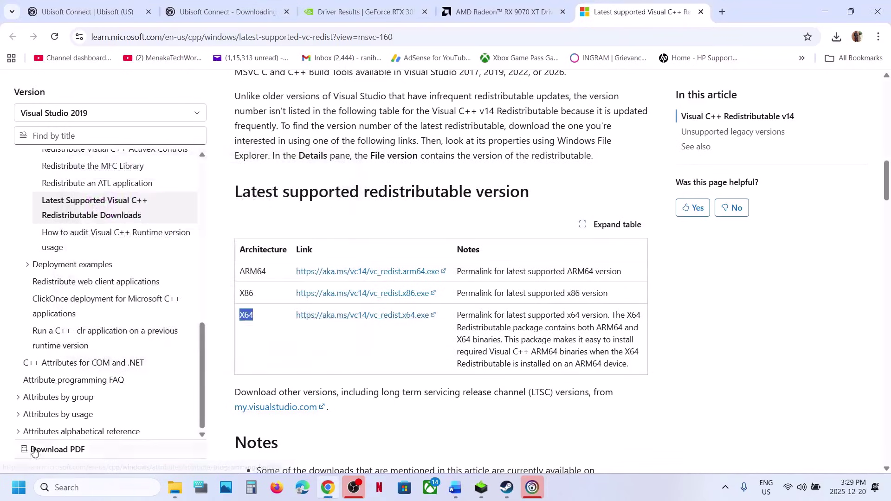
# Bring up the computer's restart option, then return to the Word troubleshooting document at Step 17.
pyautogui.press('super')
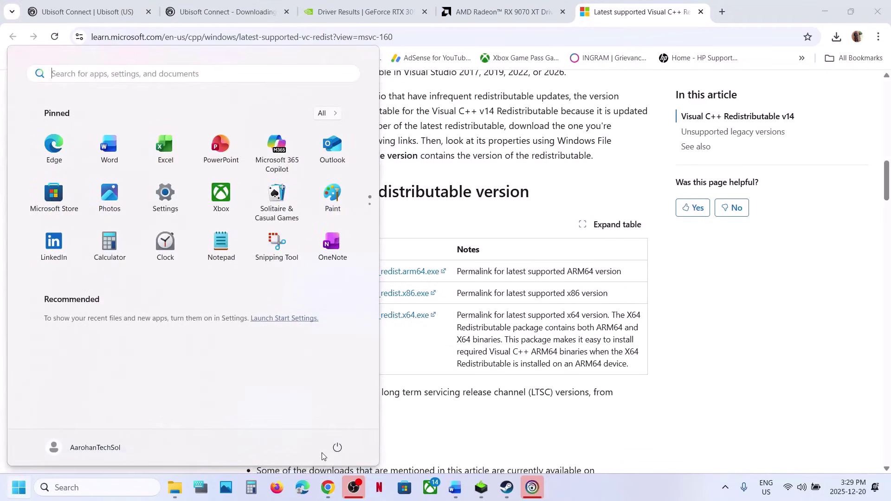
pyautogui.click(338, 449)
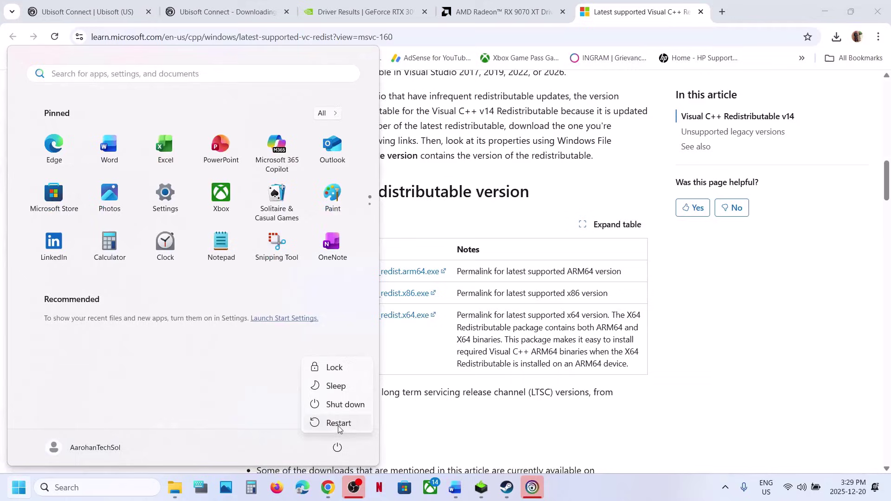
pyautogui.click(449, 497)
pyautogui.scroll(-3, 339, 296)
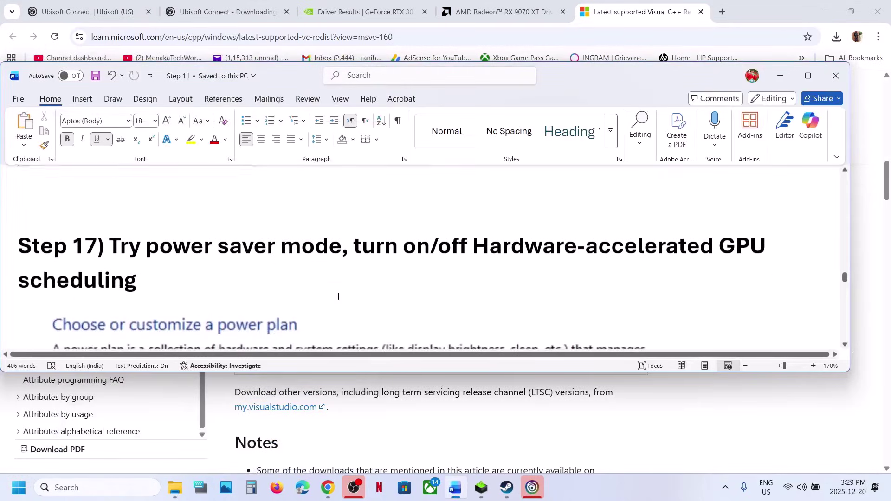
# Open Control Panel and go to the Power Options under Hardware and Sound.
pyautogui.click(92, 486)
pyautogui.write('control')
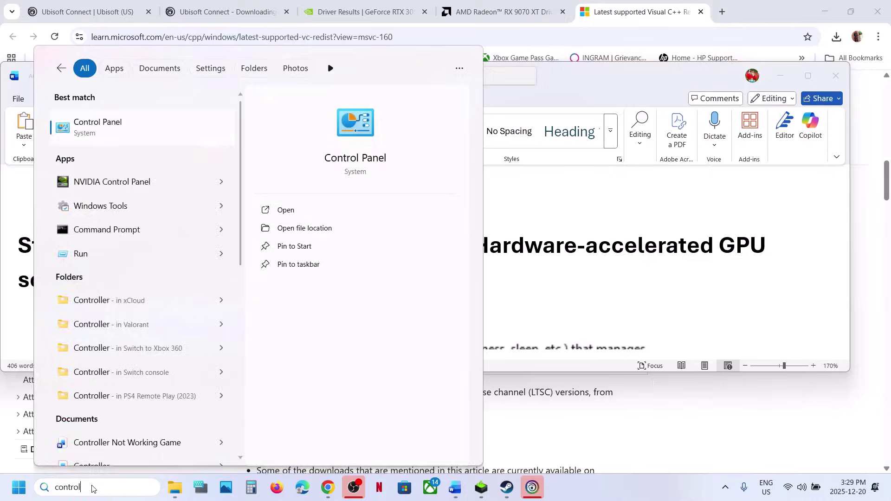
pyautogui.press('Return')
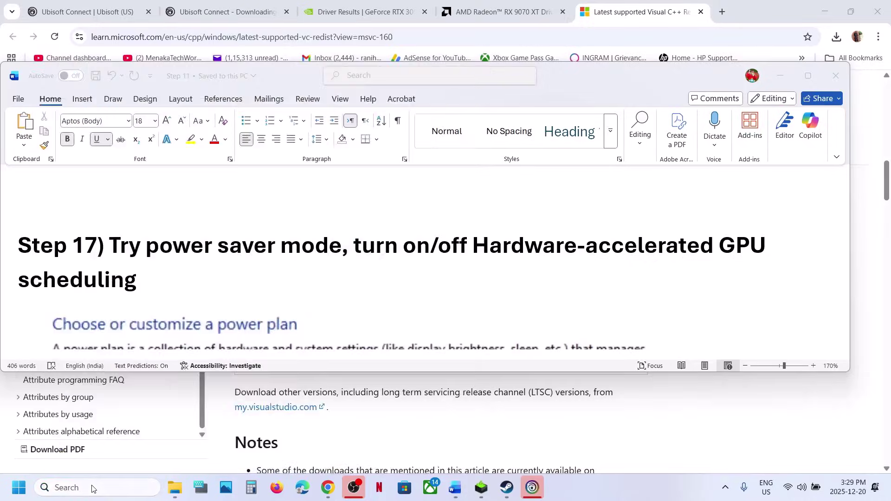
pyautogui.click(318, 176)
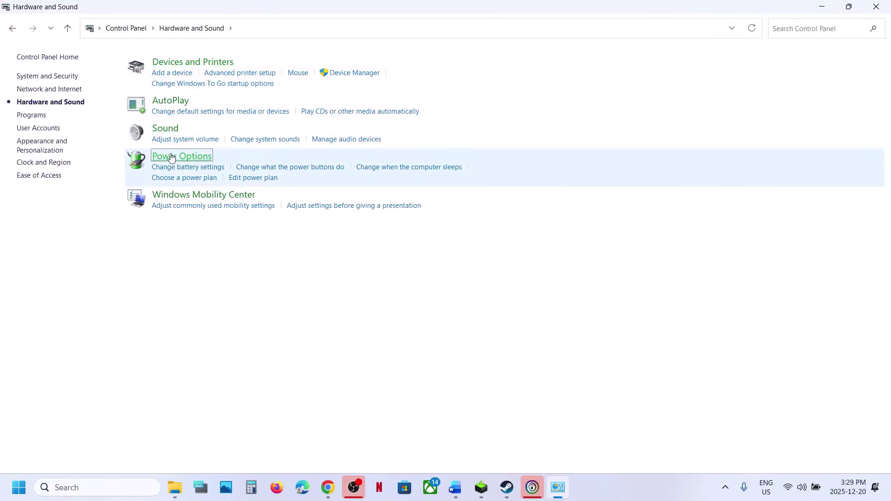
pyautogui.click(171, 157)
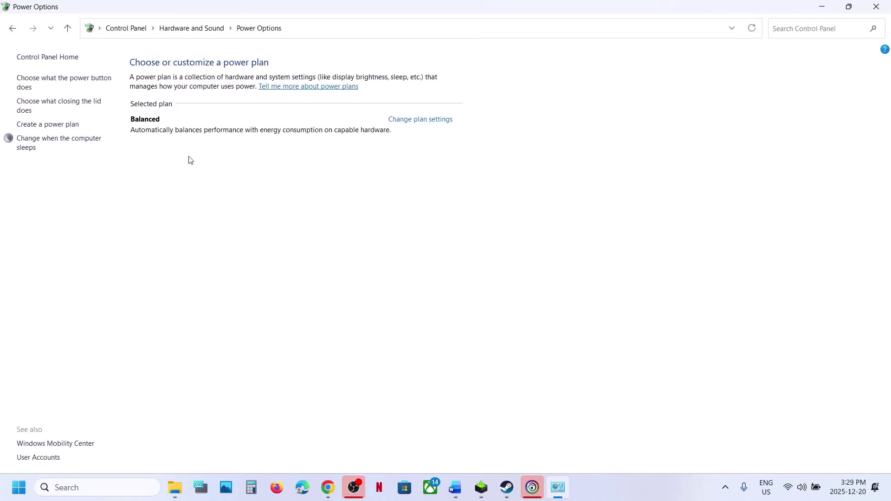
# Enlarge the Word troubleshooting document and review the power plan choices illustrated under Step 17.
pyautogui.click(455, 488)
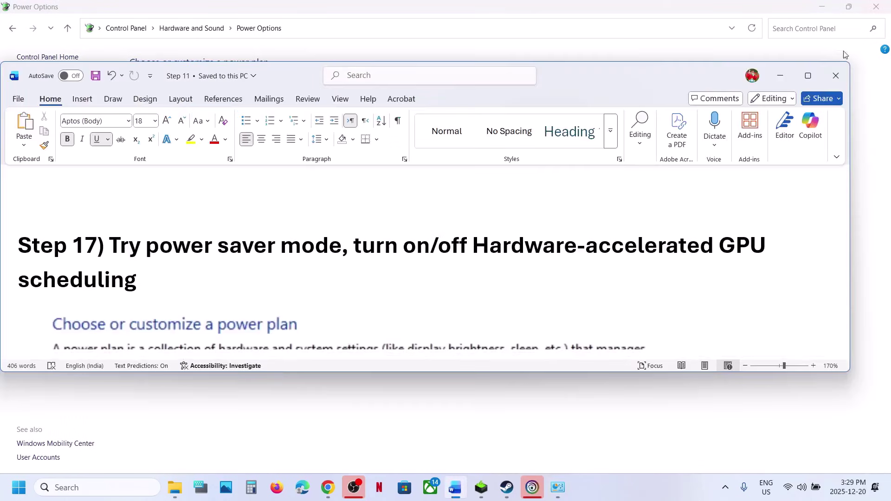
pyautogui.click(835, 75)
pyautogui.scroll(-3, 280, 249)
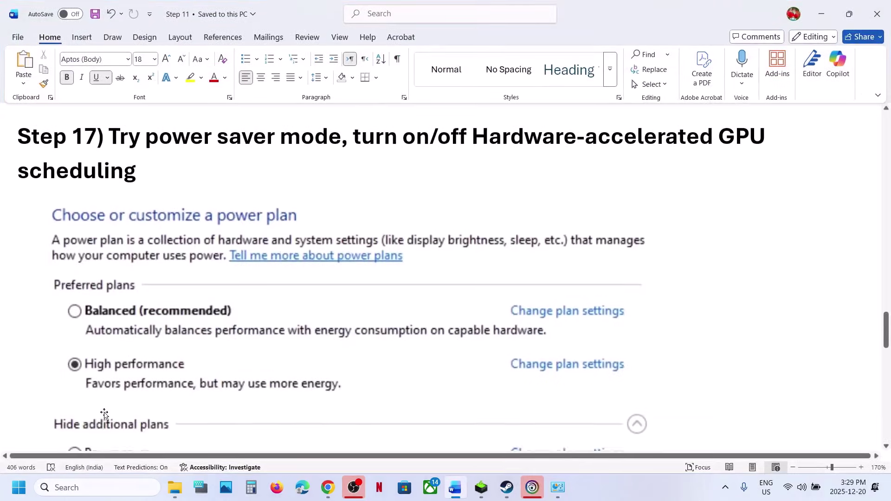
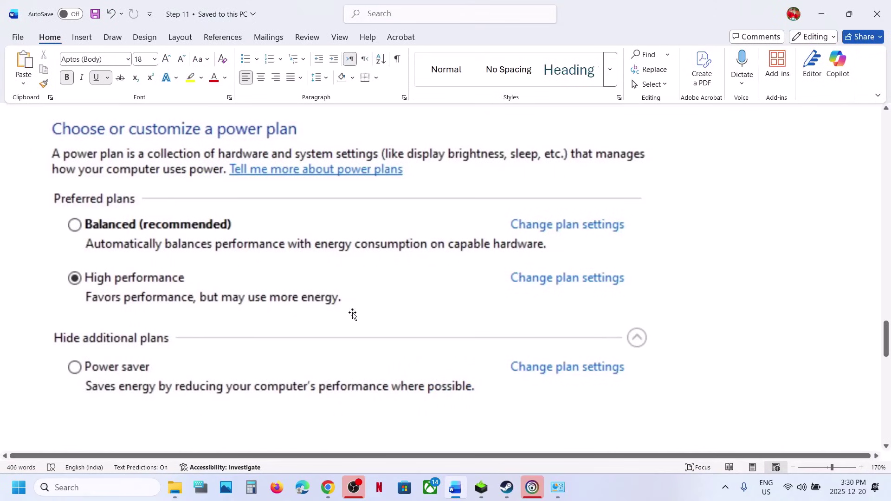
pyautogui.scroll(3, 140, 378)
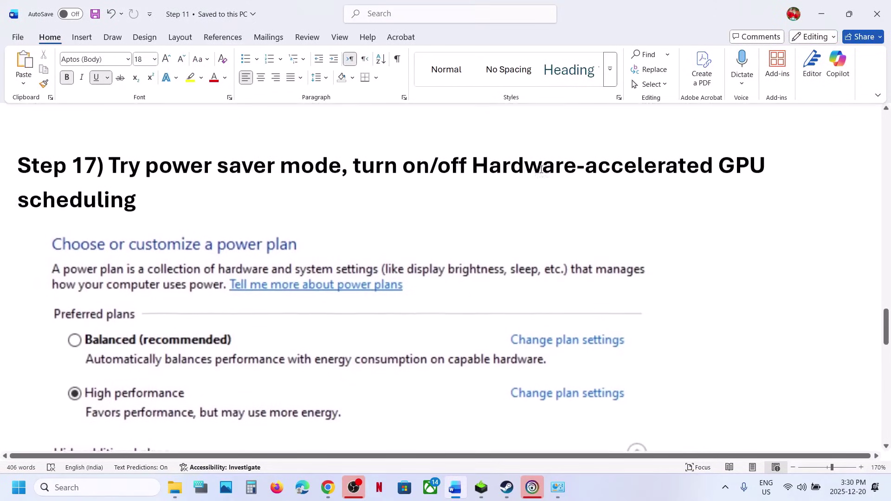
# Turn on Hardware-accelerated GPU scheduling in the advanced graphics settings and bring up Avatar: Frontiers of Pandora in Steam.
pyautogui.click(85, 483)
pyautogui.write('gra')
pyautogui.press('Return')
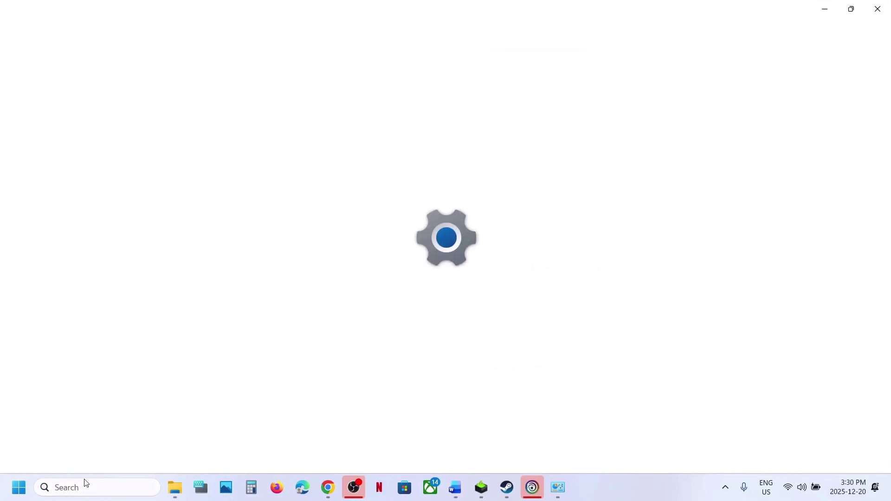
pyautogui.click(332, 184)
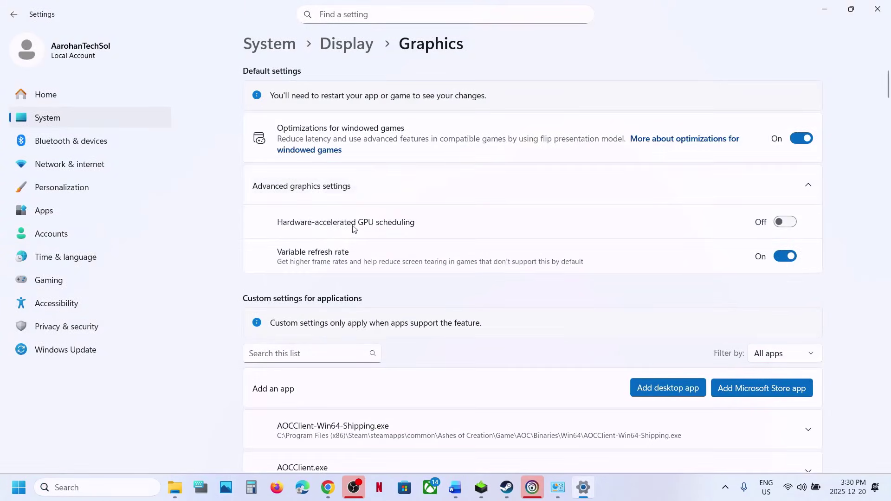
pyautogui.click(789, 224)
pyautogui.click(511, 491)
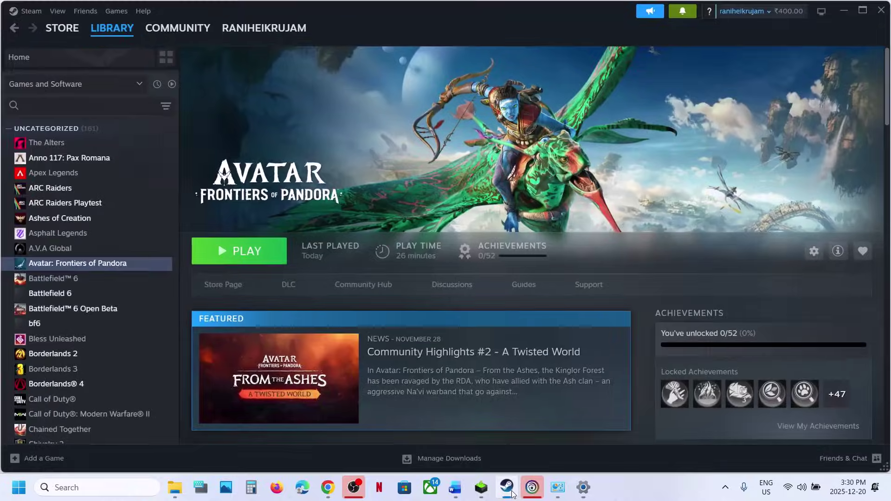
pyautogui.click(508, 488)
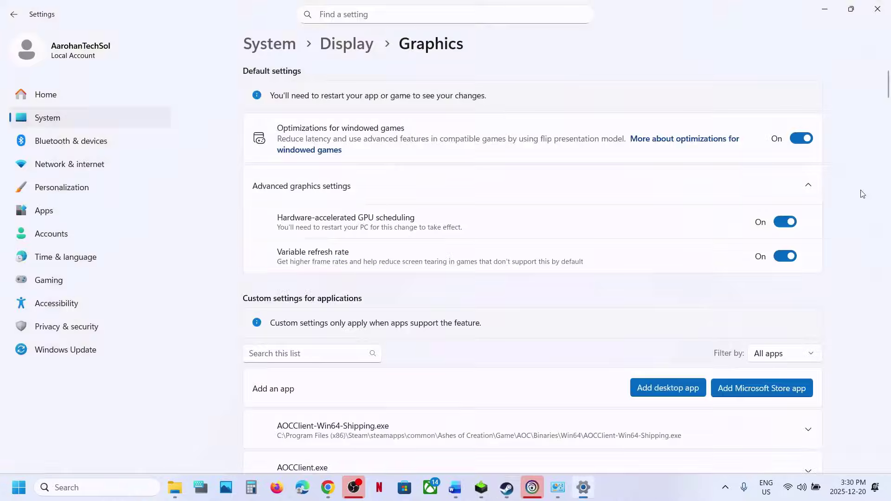
# Turn Hardware-accelerated GPU scheduling off, then go back through Steam to the troubleshooting document's next step.
pyautogui.click(785, 222)
pyautogui.click(507, 491)
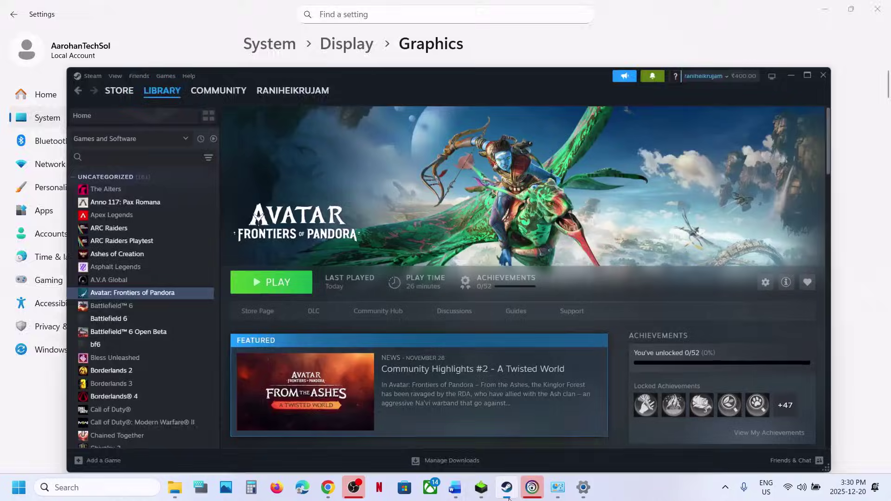
pyautogui.click(454, 487)
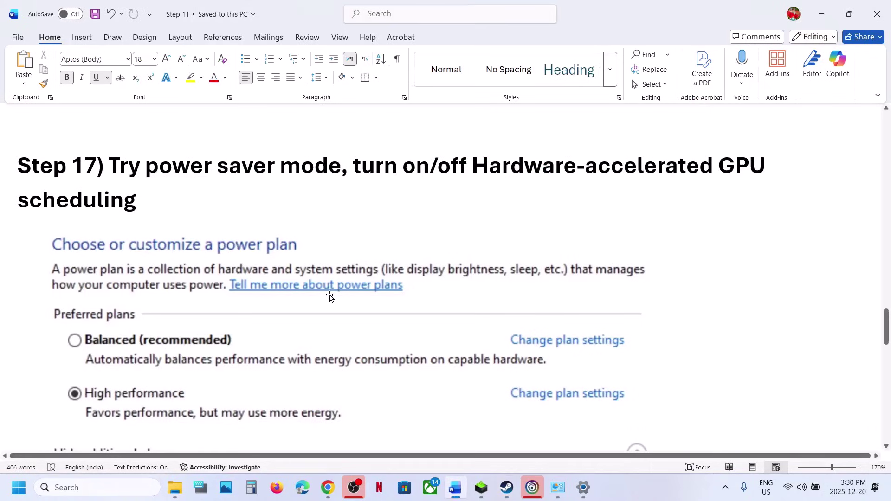
pyautogui.scroll(-6, 329, 297)
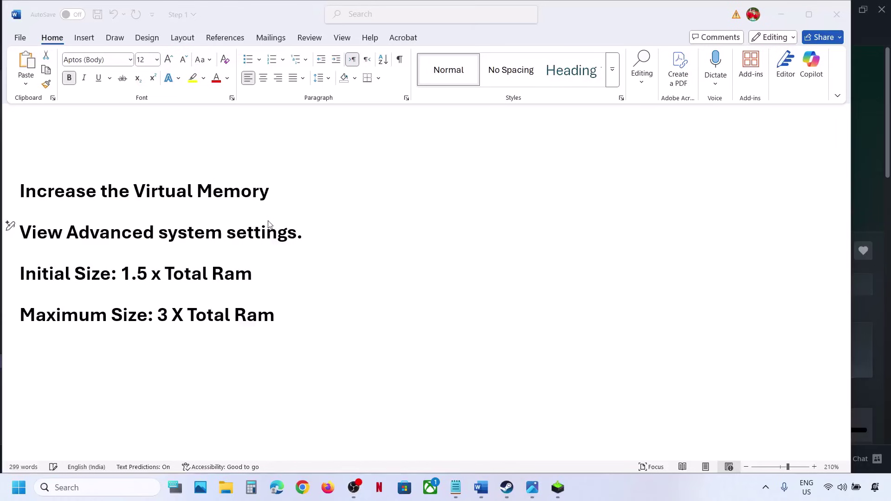
# Copy "View Advanced system settings" from the document, search Windows for it and place the System Properties window beside the notes.
pyautogui.tripleClick(268, 224)
pyautogui.rightClick(166, 243)
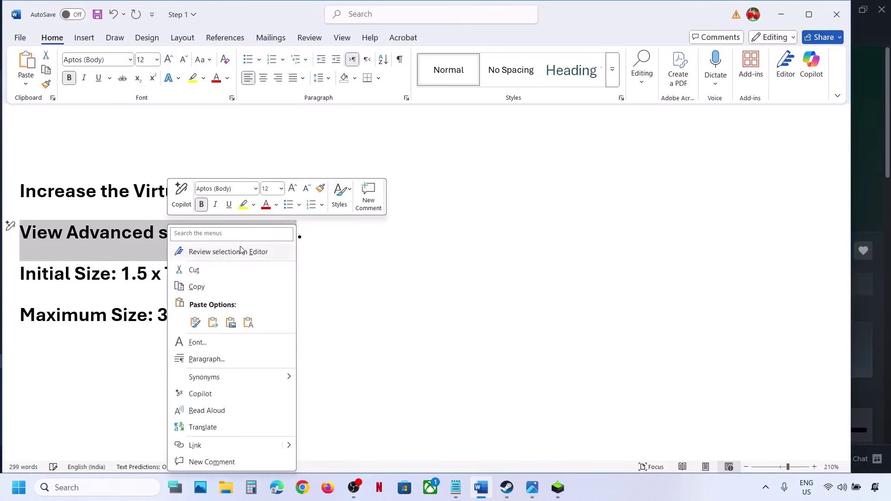
pyautogui.click(213, 288)
pyautogui.click(93, 488)
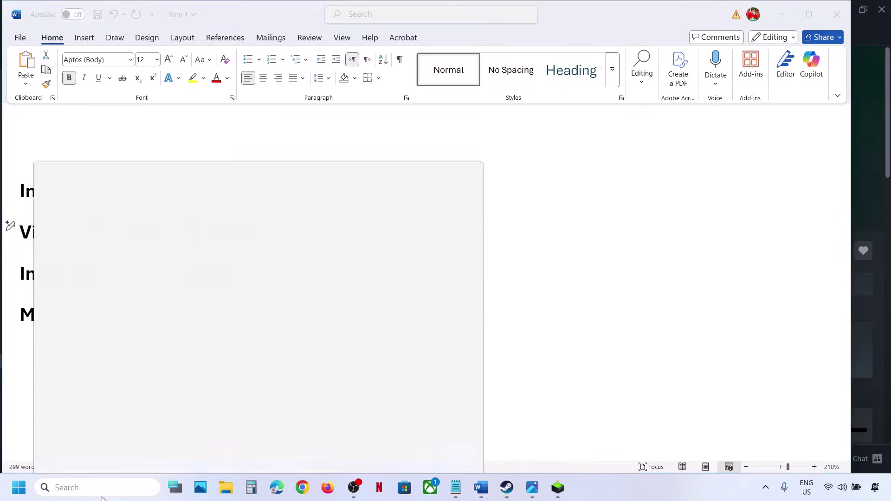
pyautogui.hotkey('ctrl', 'v')
pyautogui.click(149, 135)
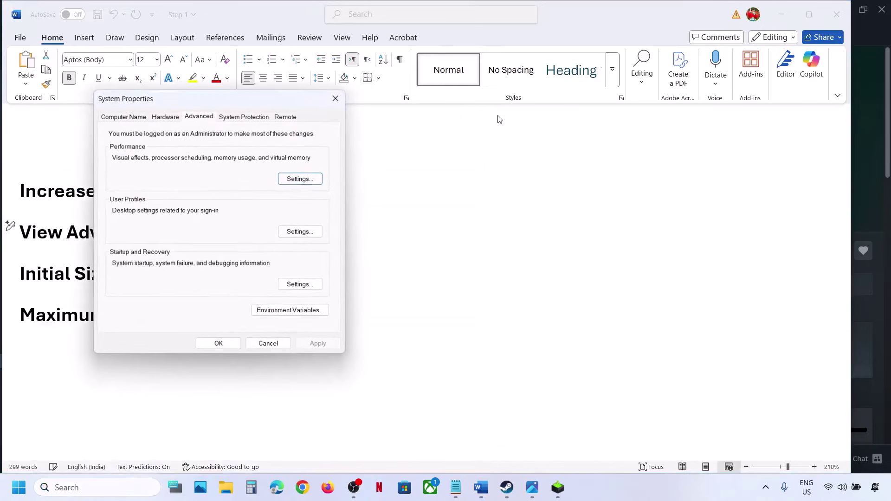
pyautogui.moveTo(259, 104); pyautogui.dragTo(725, 140)
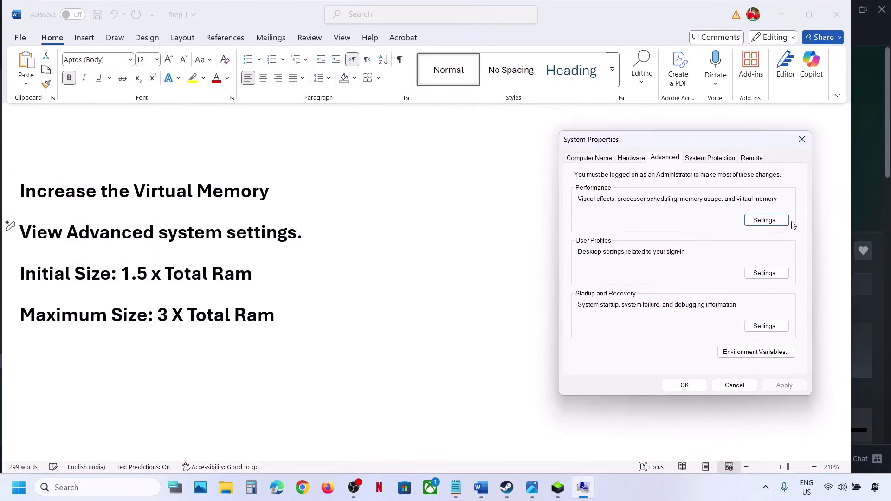
# In the virtual memory settings, disable automatic paging file management and choose a custom size for drive C:.
pyautogui.click(780, 222)
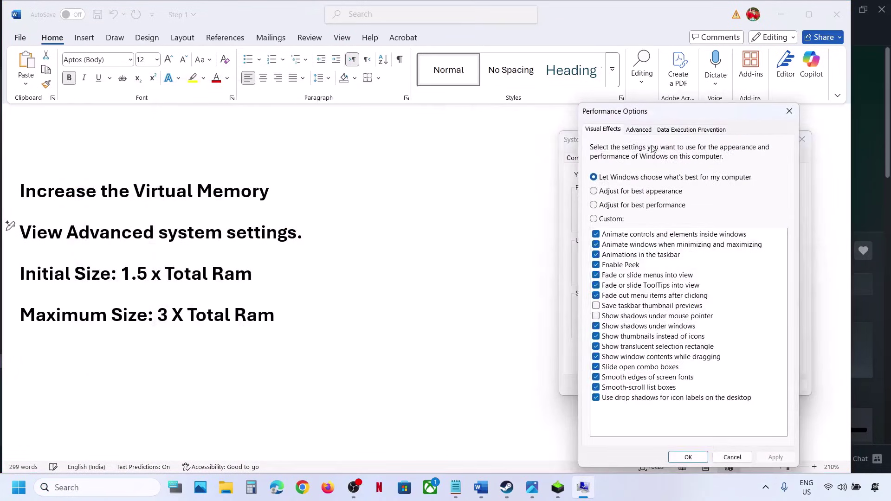
pyautogui.click(637, 132)
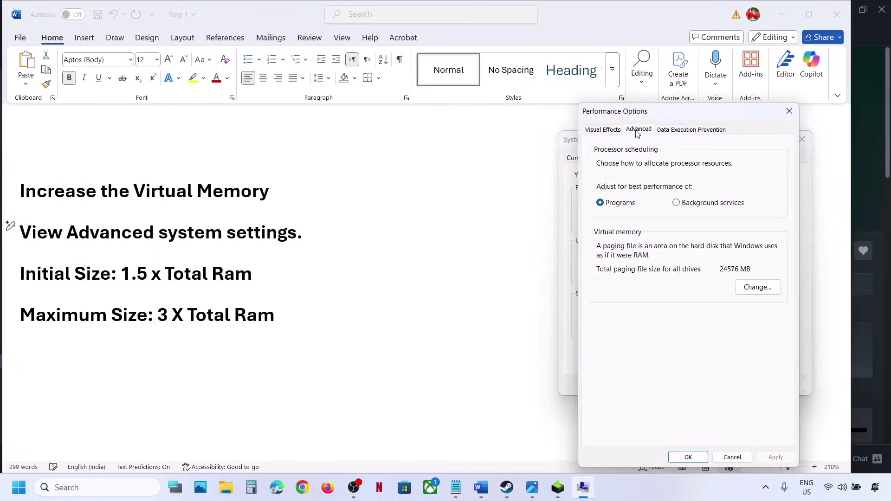
pyautogui.click(758, 286)
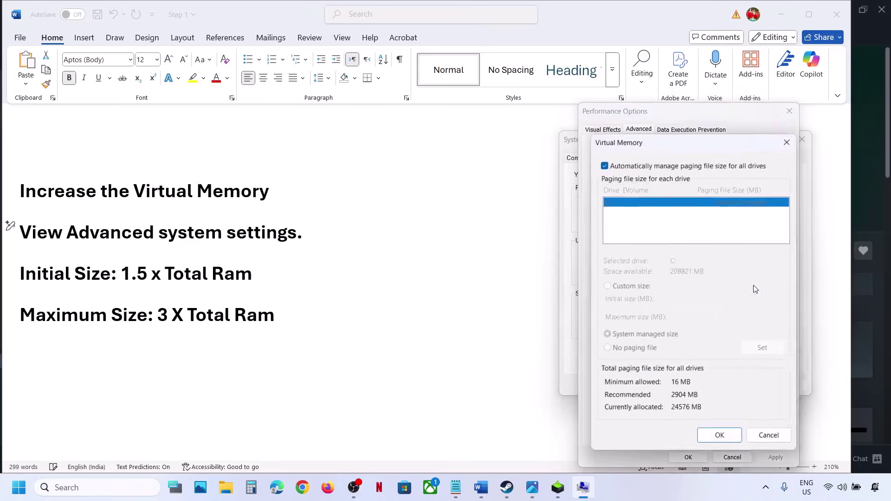
pyautogui.click(604, 164)
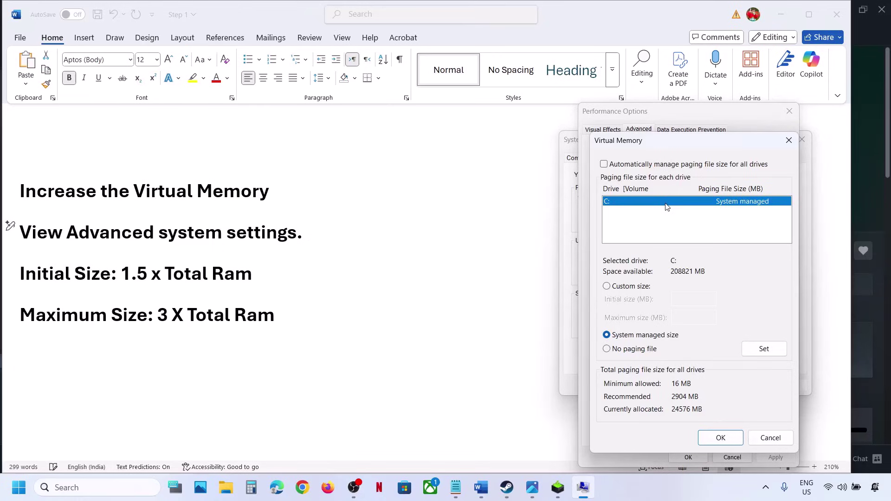
pyautogui.click(610, 287)
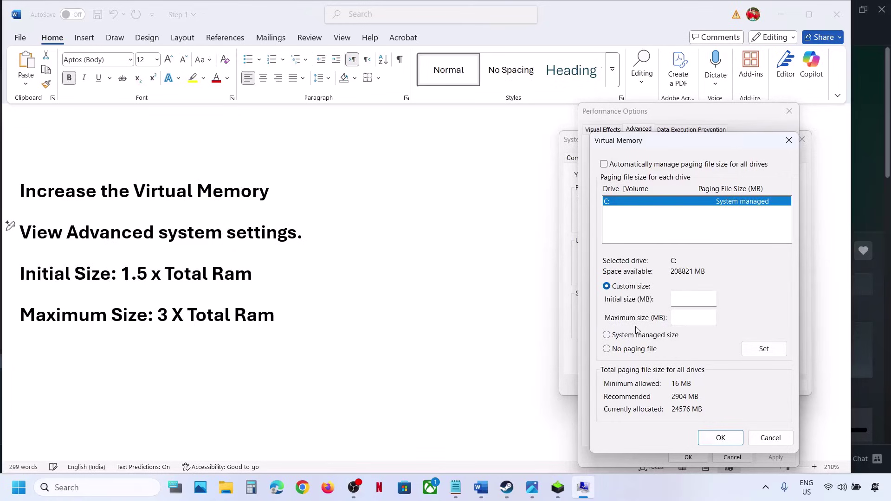
# Look up the installed RAM in the system's About settings, highlight it and close Settings.
pyautogui.press('super+i')
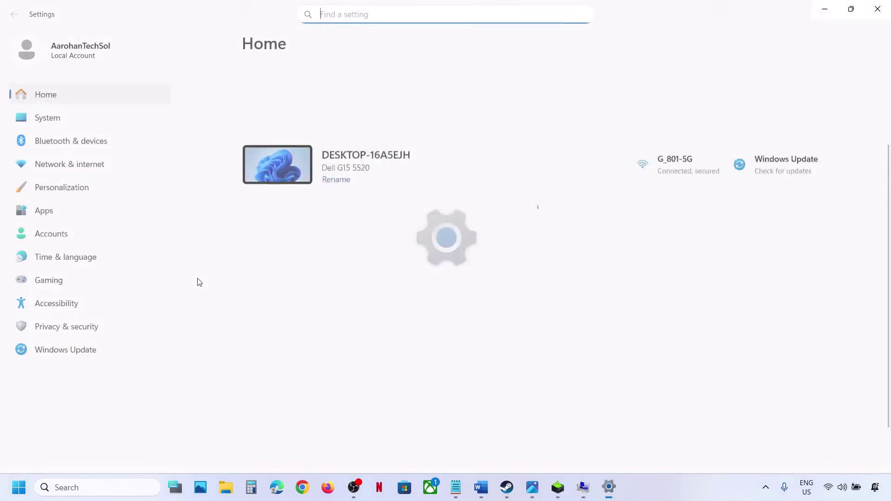
pyautogui.click(66, 124)
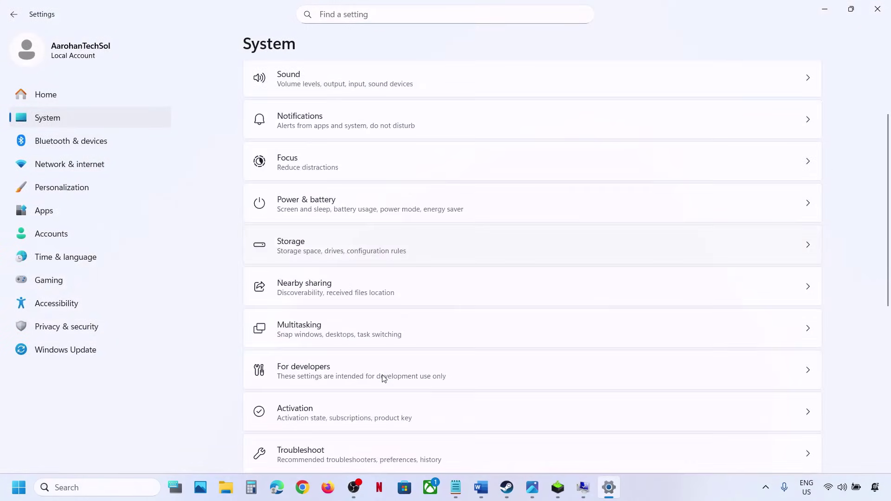
pyautogui.scroll(-8, 350, 422)
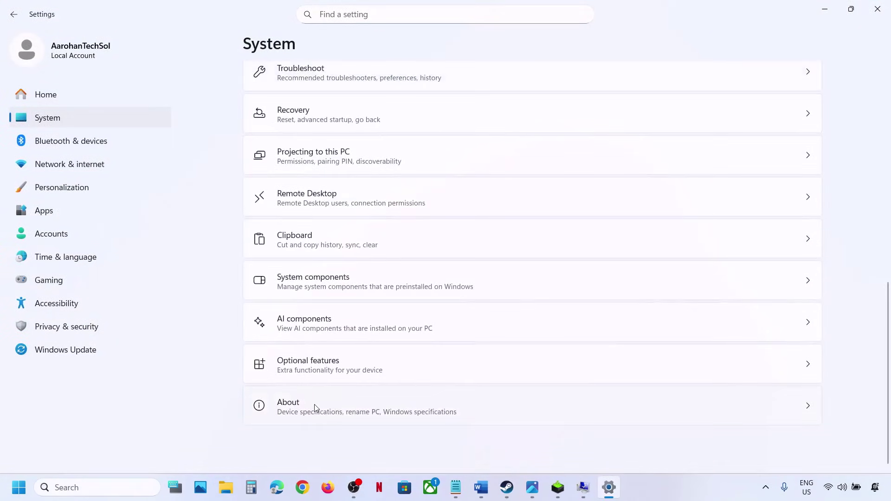
pyautogui.click(315, 408)
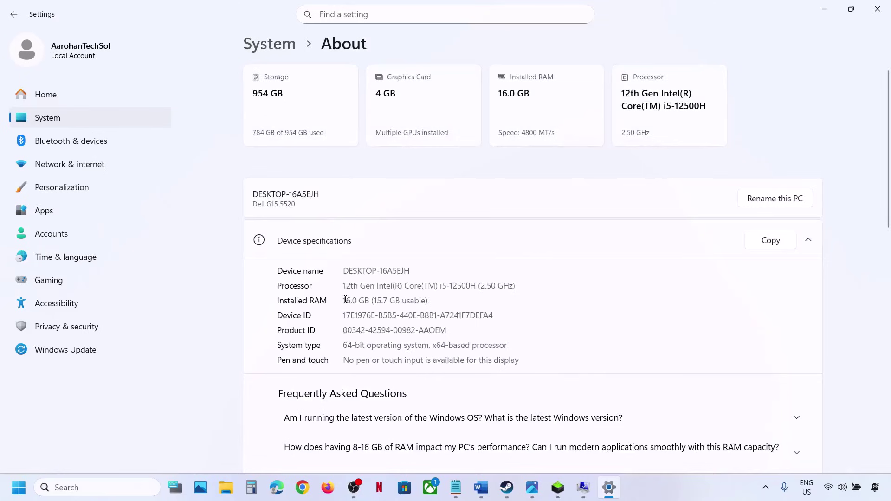
pyautogui.moveTo(343, 300); pyautogui.dragTo(370, 300)
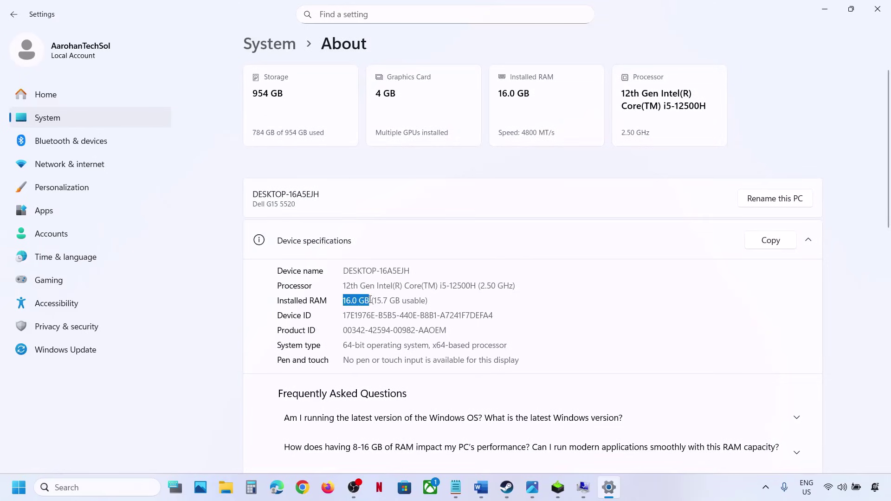
pyautogui.click(878, 13)
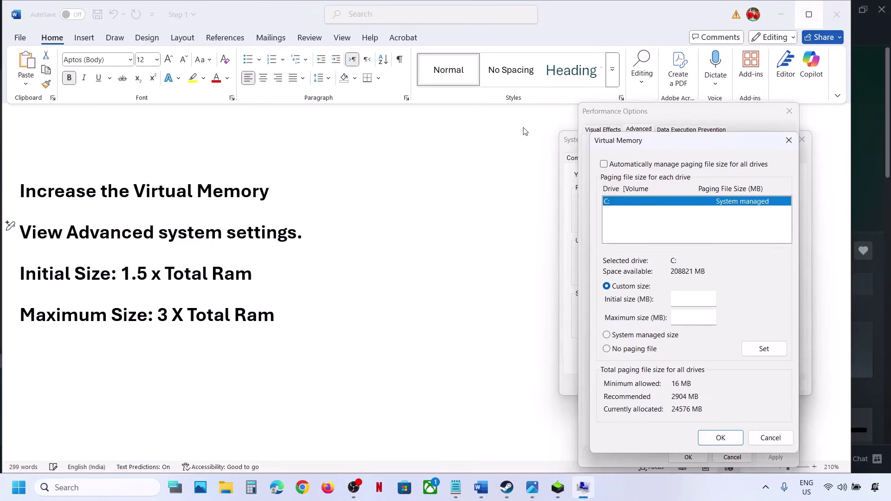
# Calculate 16 × 1024 × 1.5 in Calculator and set drive C:'s initial paging file size to 24576 MB.
pyautogui.click(256, 494)
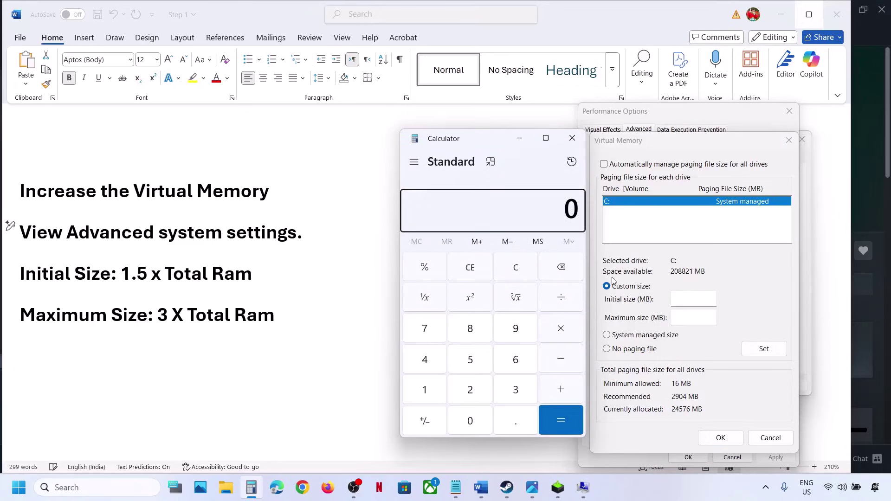
pyautogui.click(518, 271)
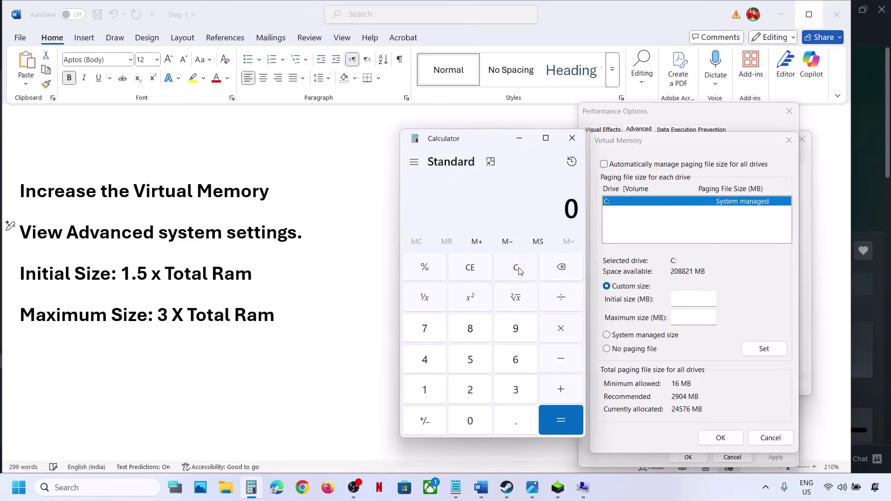
pyautogui.write('16 × 1024')
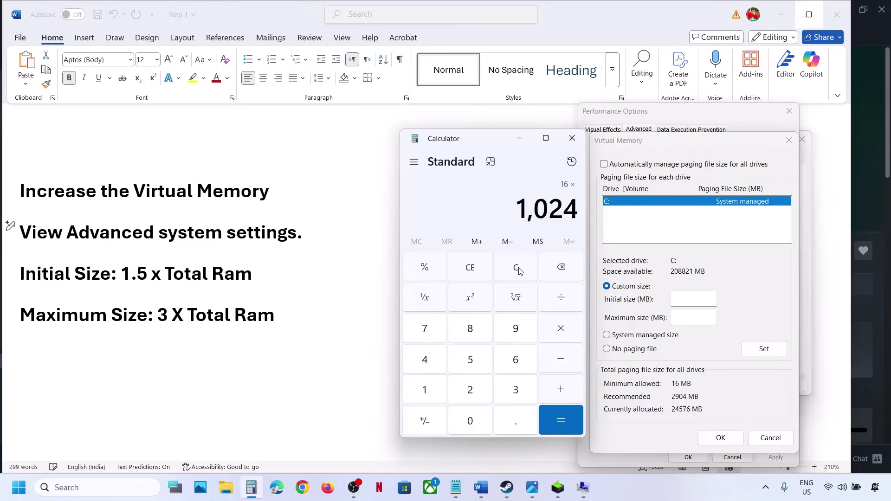
pyautogui.press('Return')
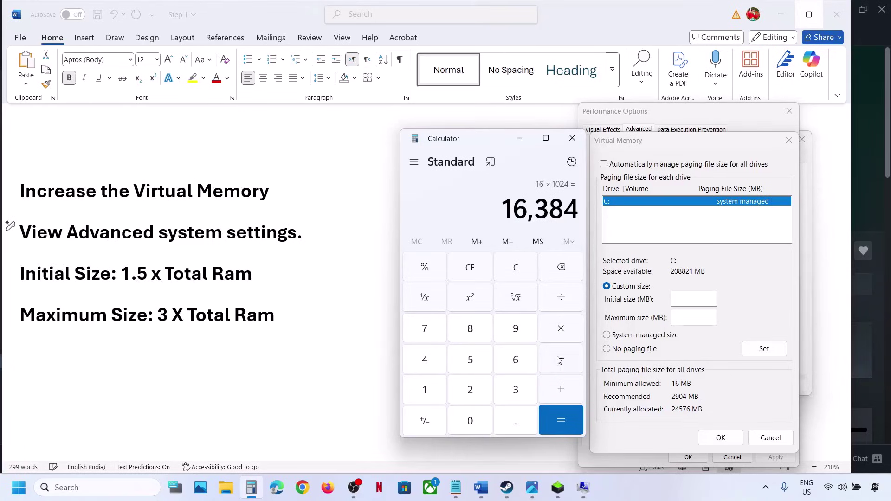
pyautogui.click(561, 329)
pyautogui.write('1.5')
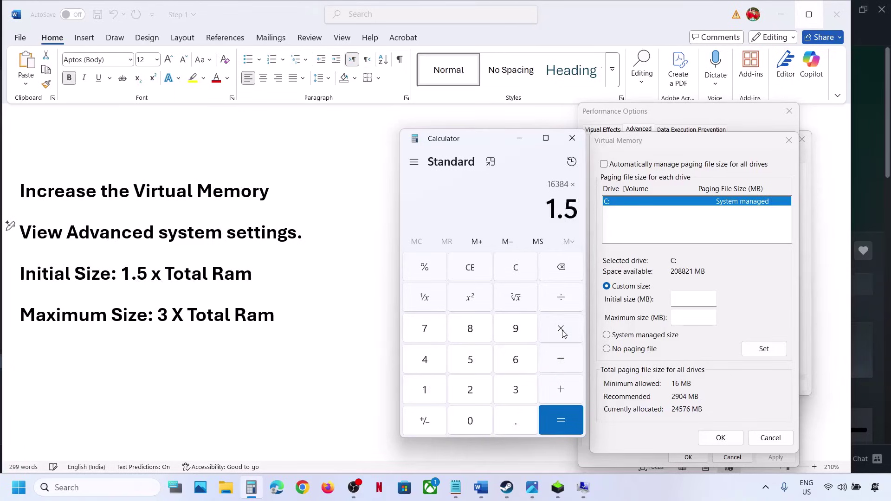
pyautogui.press('Return')
pyautogui.click(697, 300)
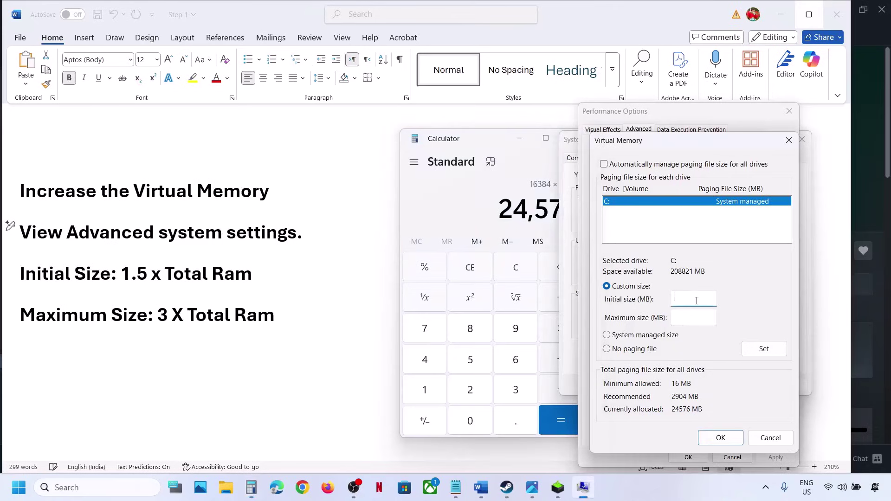
pyautogui.write('24576')
# Calculate 16 × 1024 × 3 in Calculator and set drive C:'s maximum paging file size to 49152 MB.
pyautogui.click(694, 313)
pyautogui.click(516, 268)
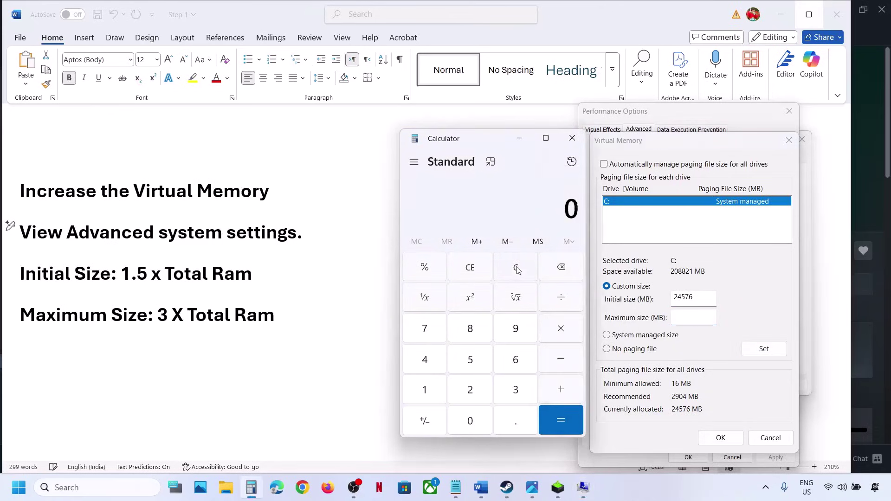
pyautogui.write('16 × 1024')
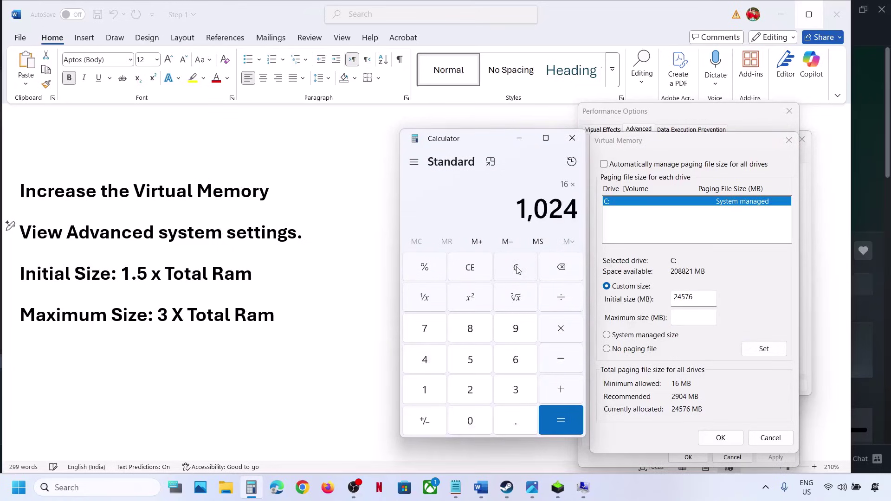
pyautogui.press('Return')
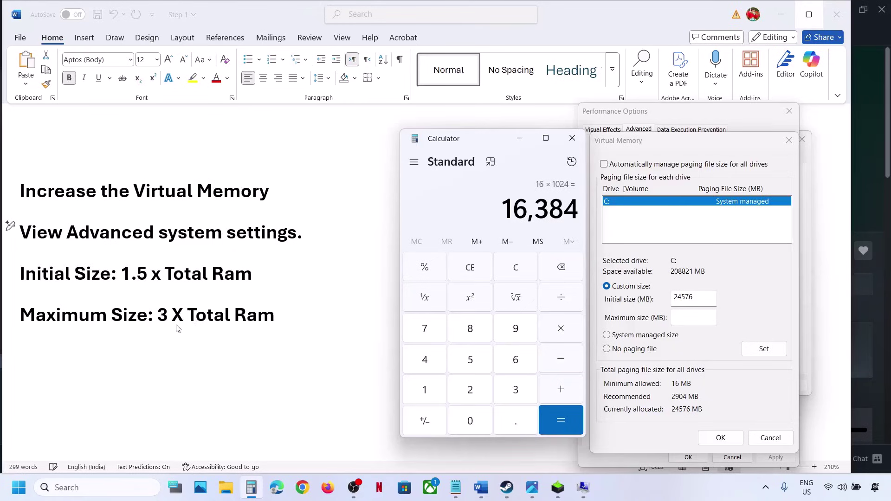
pyautogui.click(563, 335)
pyautogui.write('3')
pyautogui.press('Return')
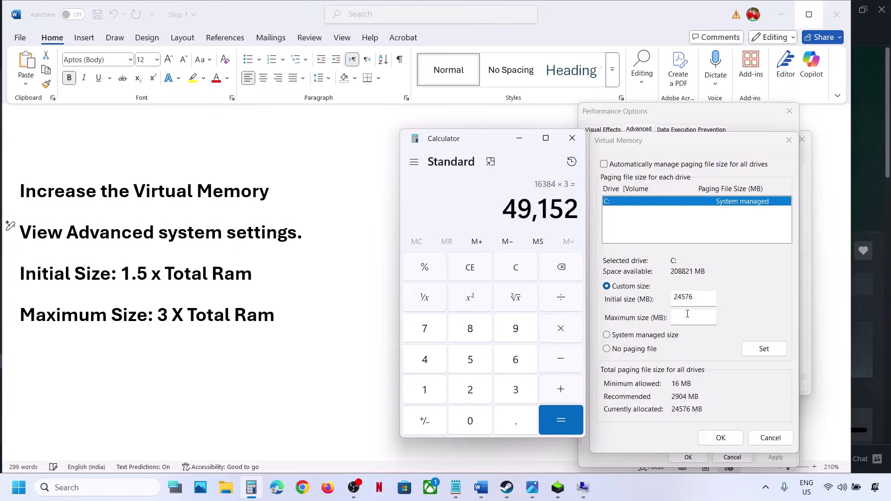
pyautogui.click(687, 315)
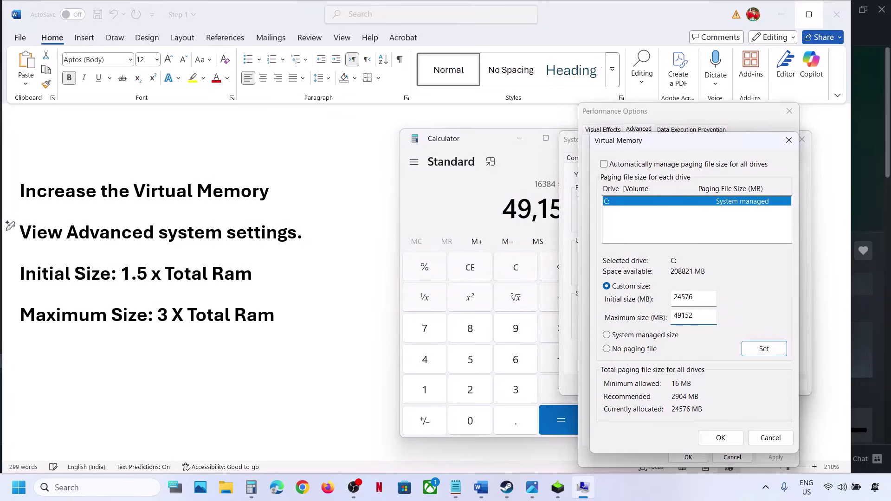
# Assign the custom paging file size to drive C: and confirm the Virtual Memory, Performance Options and System Properties dialogs.
pyautogui.click(765, 351)
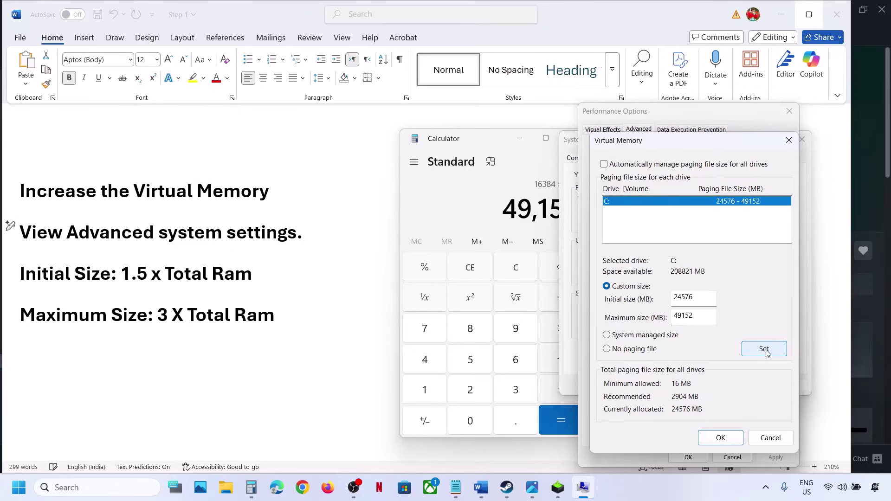
pyautogui.click(725, 436)
pyautogui.click(688, 457)
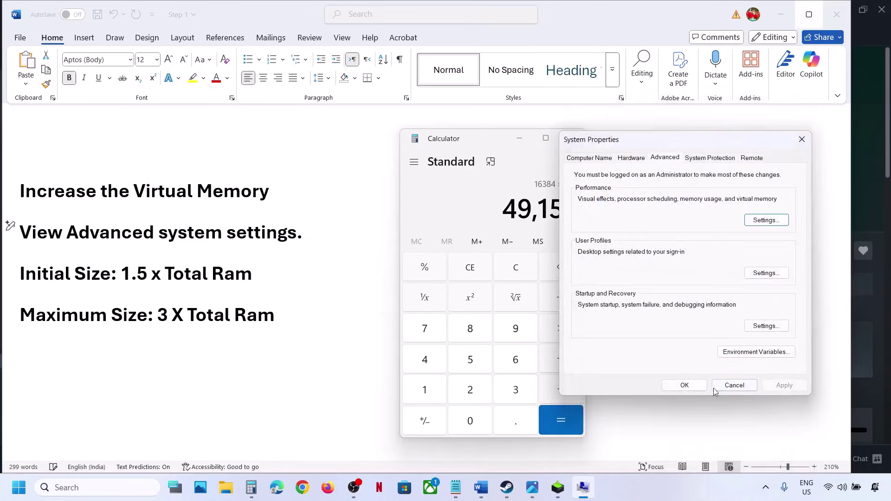
pyautogui.click(685, 385)
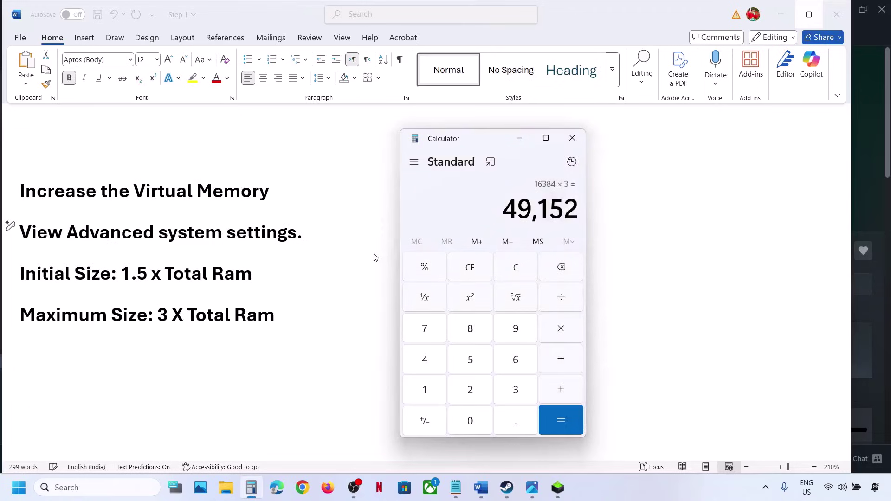
# Search Windows for "View Advanced system settings" and open the virtual memory settings from the advanced performance options.
pyautogui.click(298, 232)
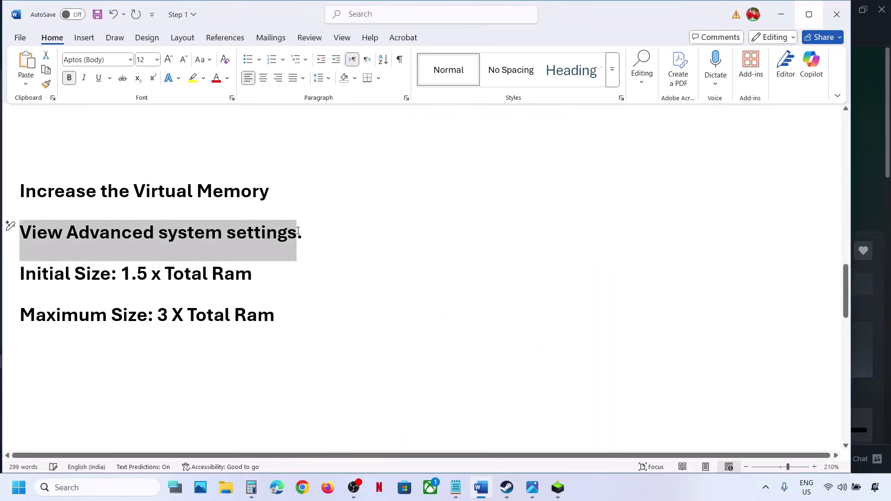
pyautogui.click(99, 487)
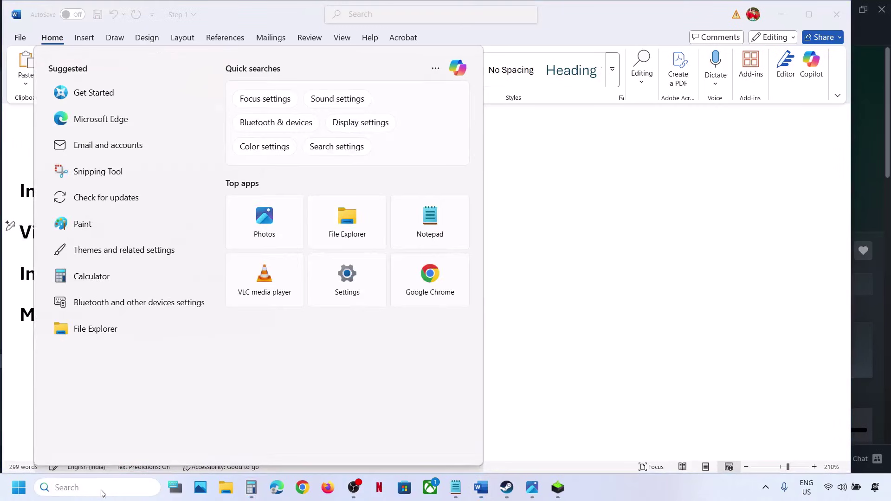
pyautogui.write('View Advanced system settings')
pyautogui.click(131, 134)
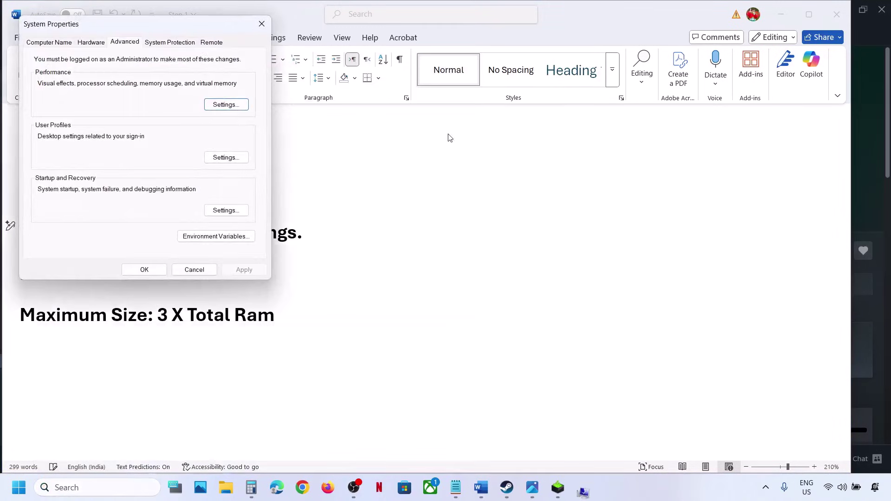
pyautogui.click(225, 104)
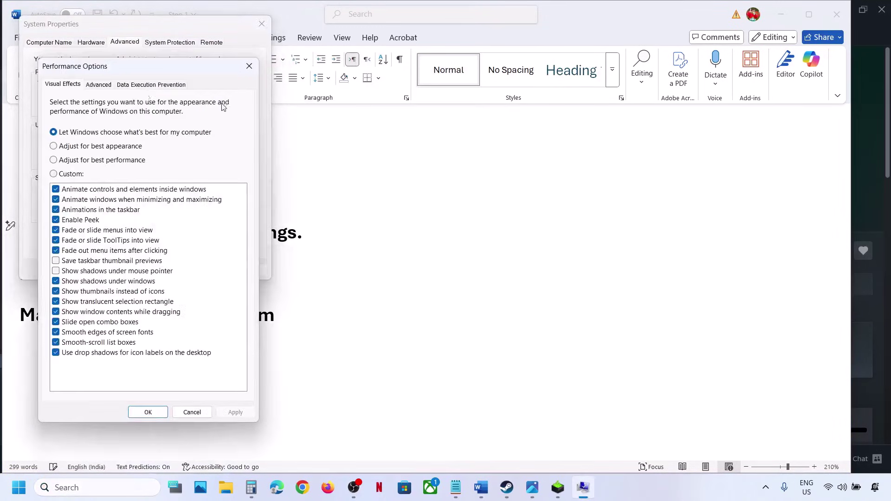
pyautogui.click(107, 86)
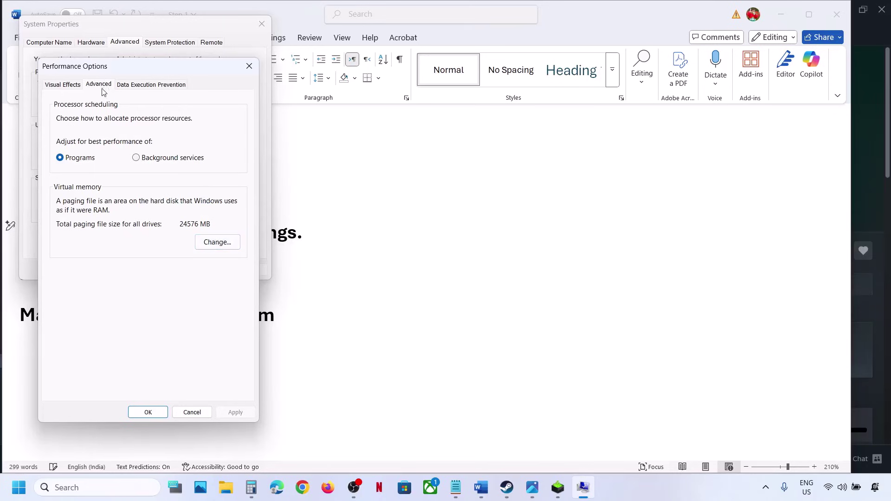
pyautogui.click(216, 242)
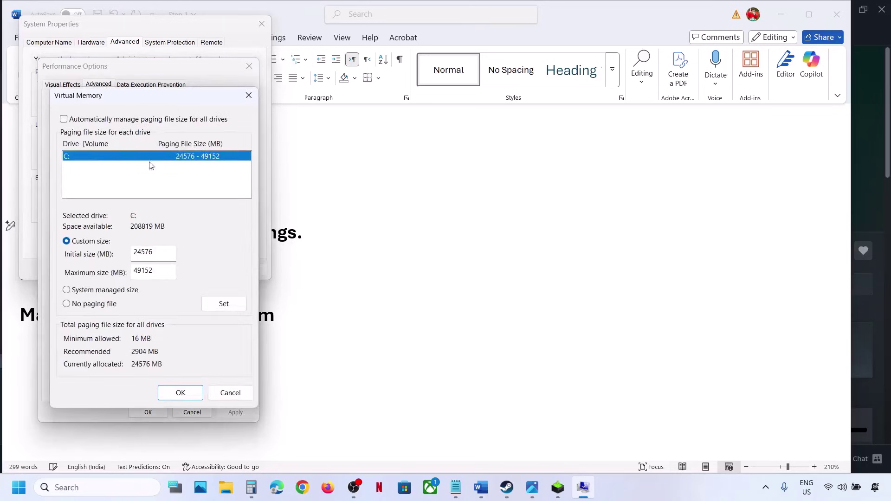
# Set drive C: to a system managed paging file size, confirm all dialogs and dismiss the restart prompt without restarting.
pyautogui.click(75, 291)
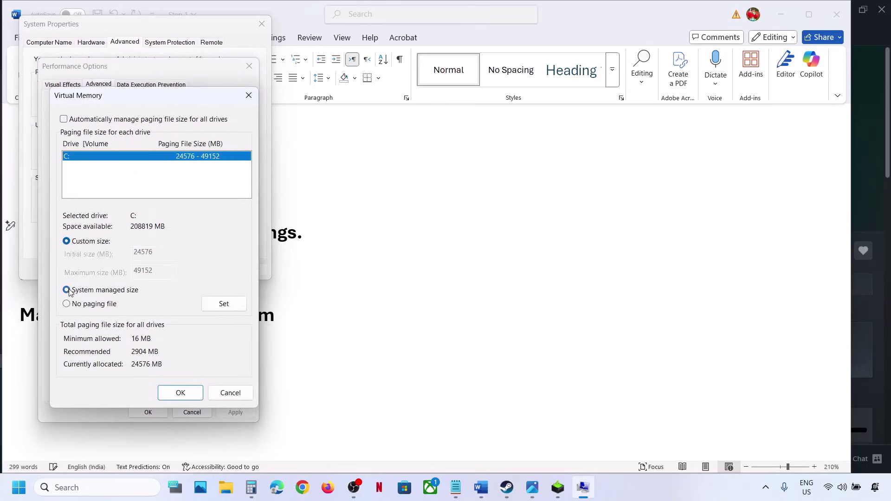
pyautogui.click(209, 307)
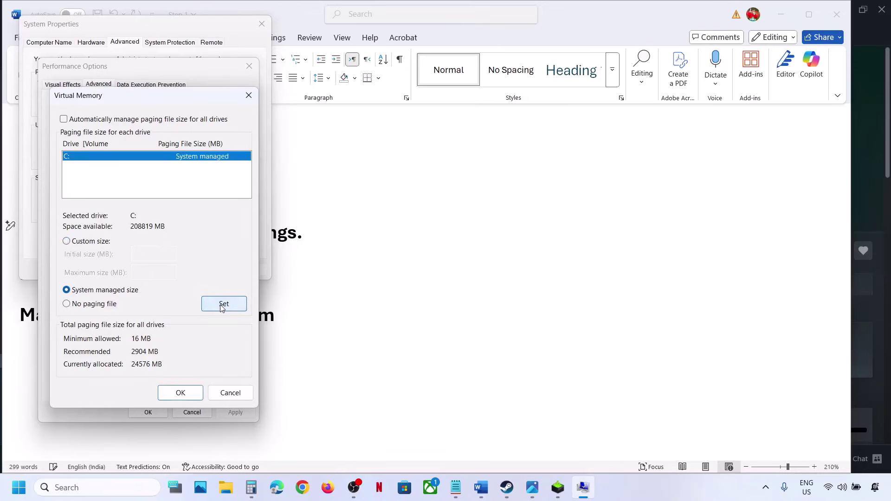
pyautogui.click(181, 394)
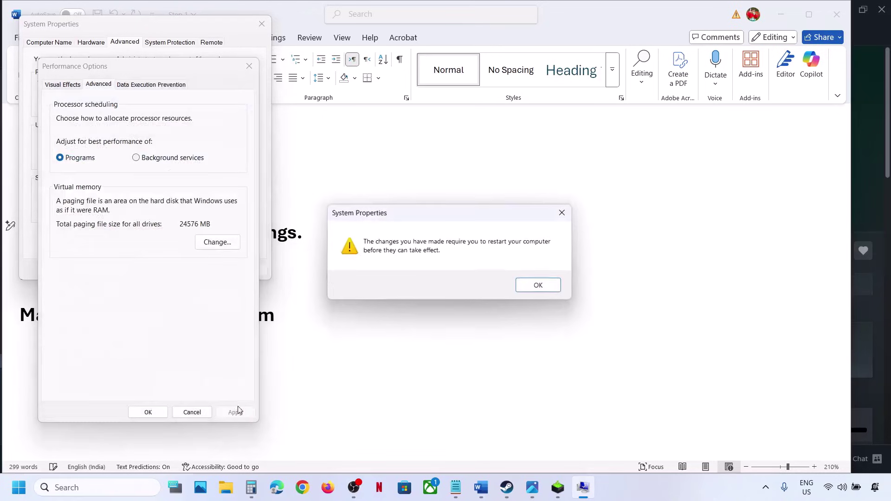
pyautogui.click(537, 284)
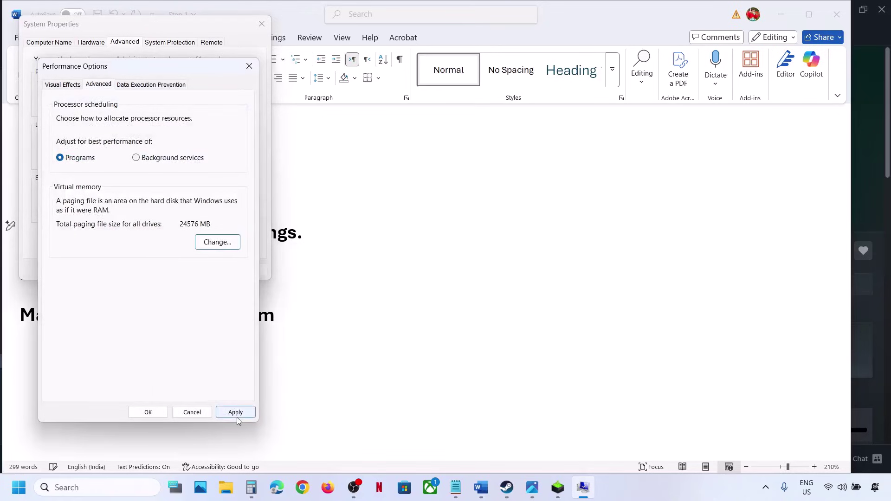
pyautogui.click(148, 412)
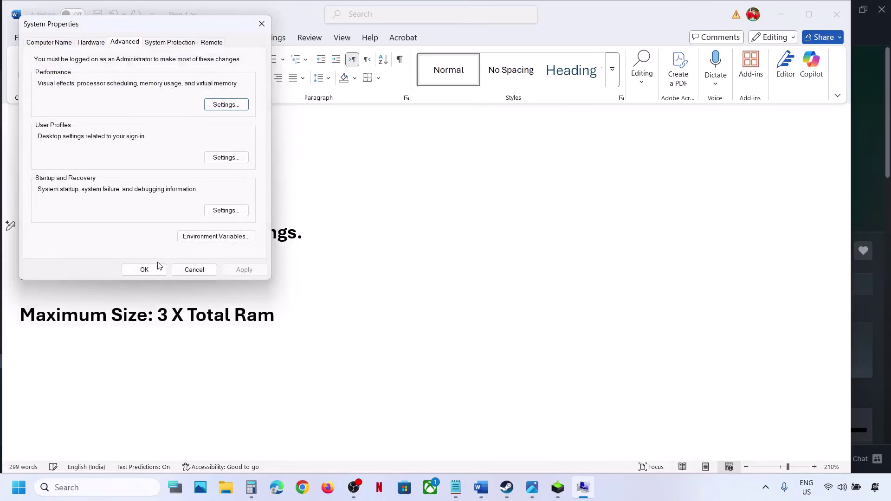
pyautogui.click(145, 269)
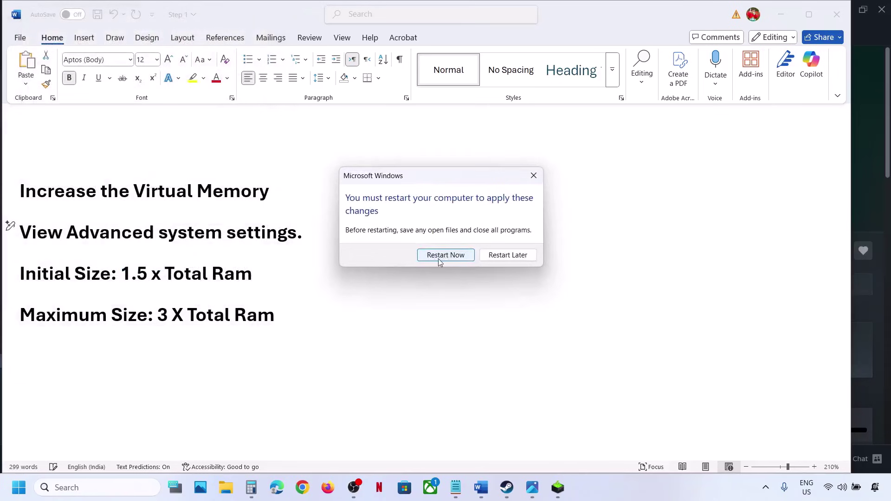
pyautogui.click(534, 176)
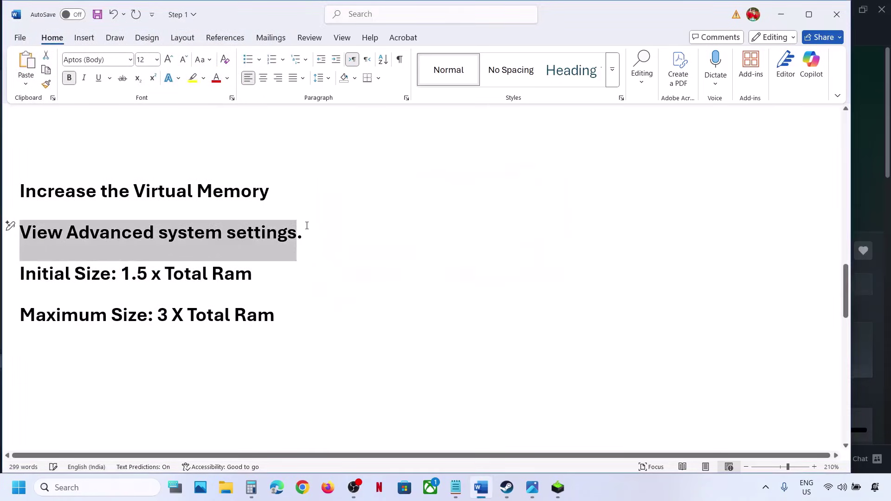
# Reopen the virtual memory settings through Windows search, enable automatic paging file management for all drives and confirm all dialogs.
pyautogui.click(93, 487)
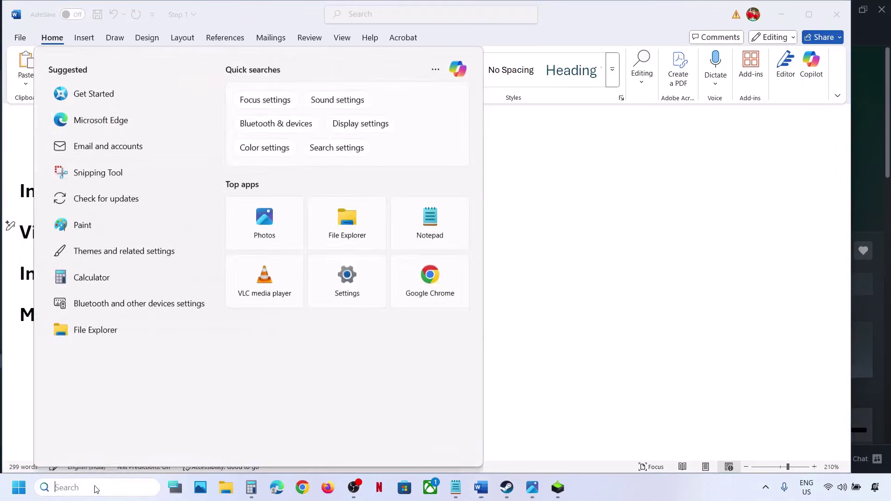
pyautogui.write('View Advanced system settings')
pyautogui.click(98, 128)
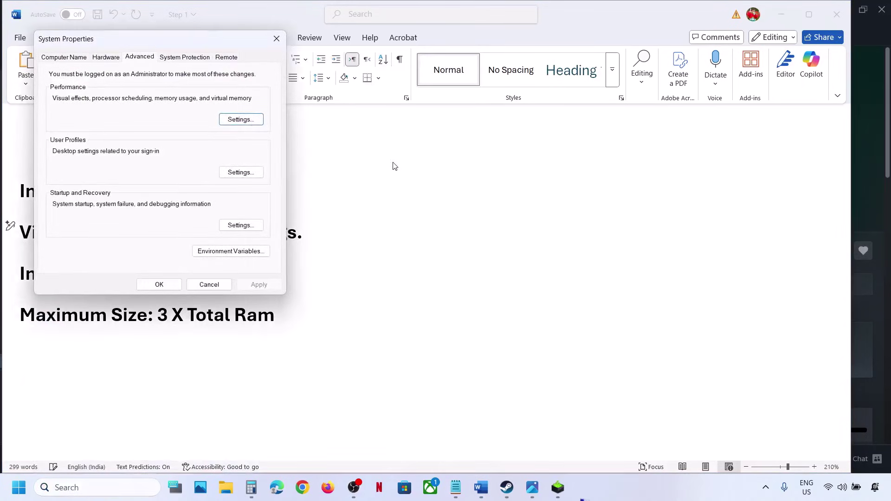
pyautogui.click(233, 122)
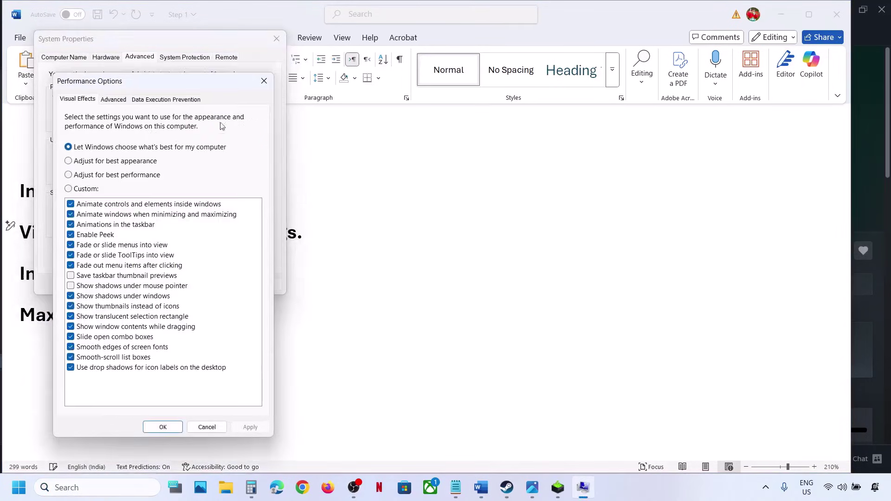
pyautogui.click(114, 99)
pyautogui.click(240, 258)
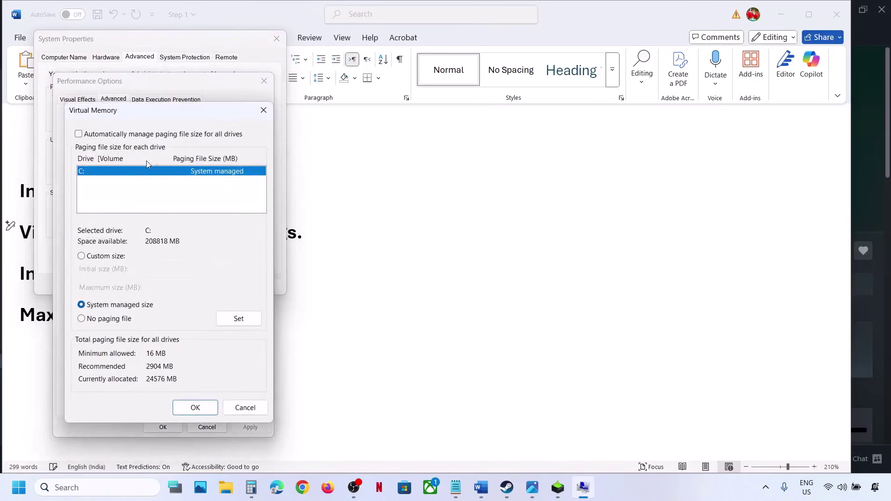
pyautogui.click(79, 135)
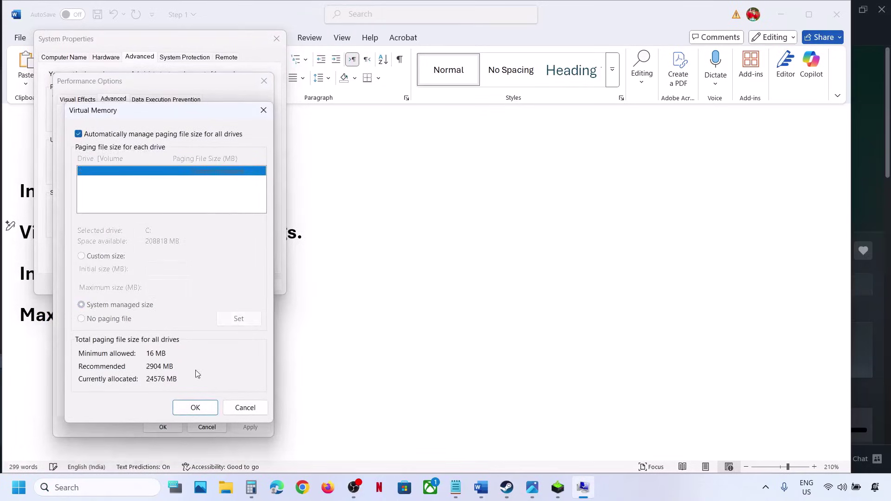
pyautogui.click(194, 407)
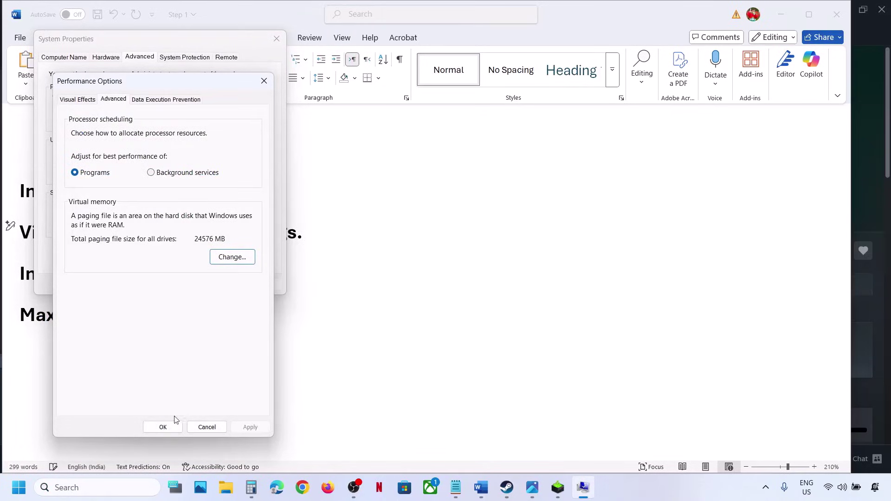
pyautogui.click(162, 427)
pyautogui.click(159, 285)
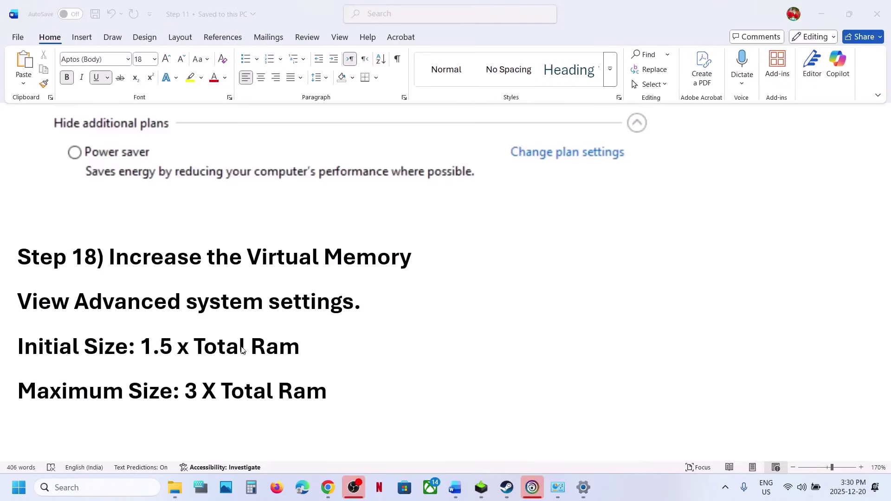
# Go to Step 19, "Update System BIOS", in the troubleshooting document.
pyautogui.scroll(-4, 241, 350)
pyautogui.click(136, 303)
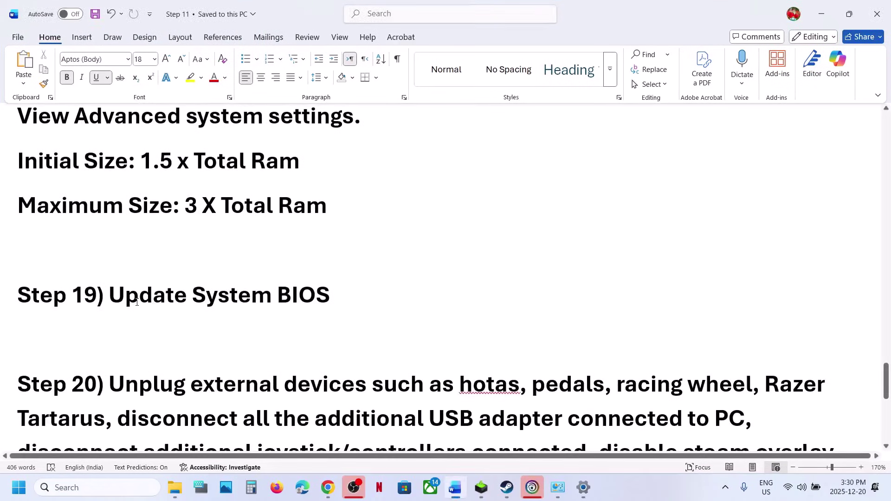
# Highlight "Update System BIOS" in Step 19 and check the computer's battery charge level.
pyautogui.moveTo(119, 300); pyautogui.dragTo(327, 302)
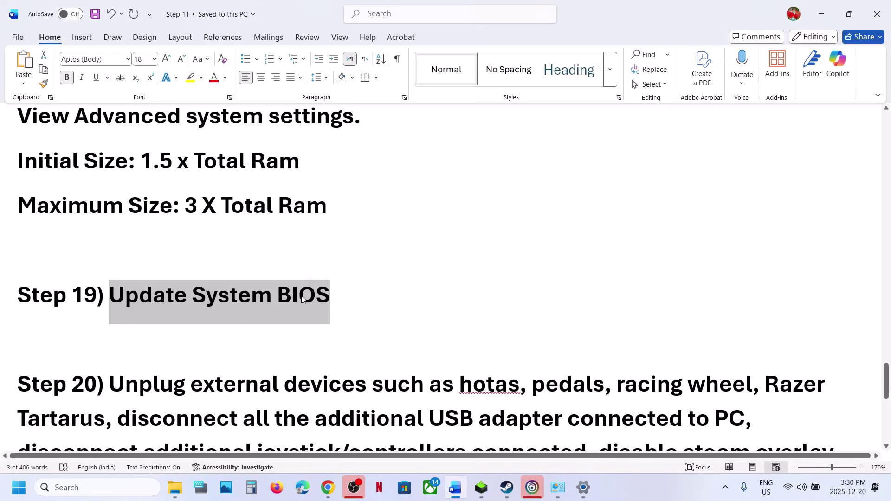
pyautogui.click(813, 488)
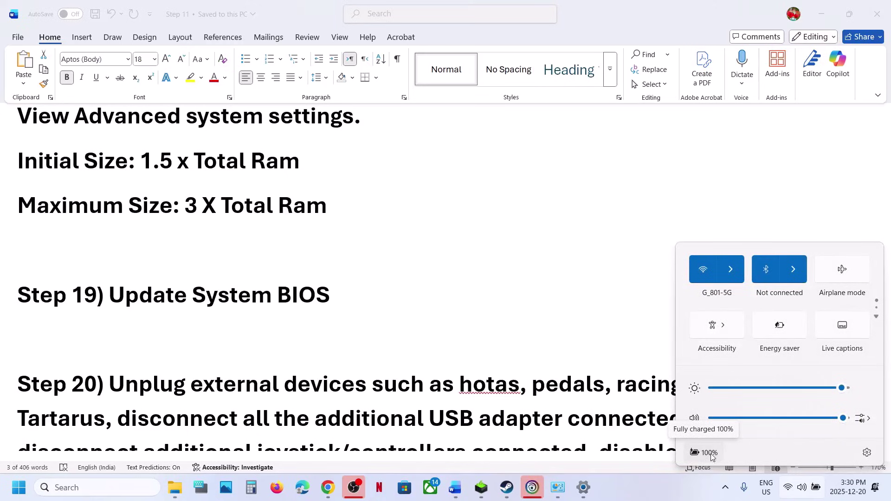
pyautogui.click(364, 341)
# Go to Step 20 and highlight the instructions on unplugging external devices and disabling the Steam overlay.
pyautogui.scroll(-5, 301, 354)
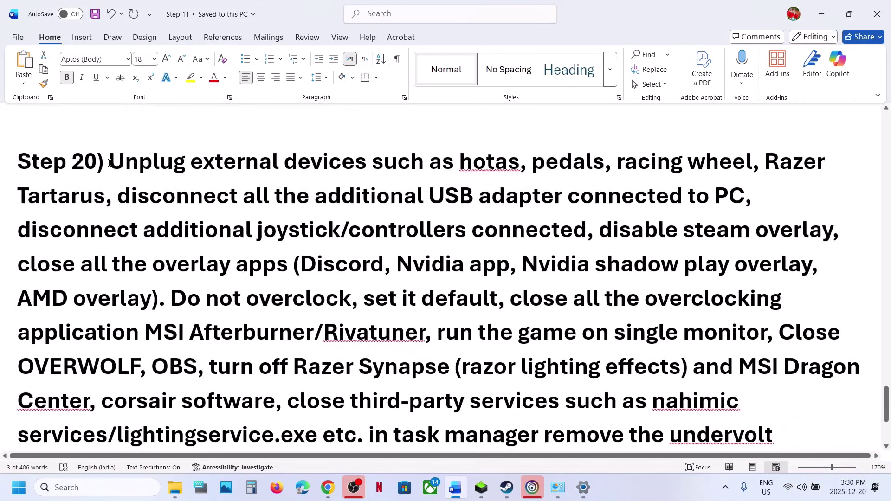
pyautogui.moveTo(110, 162); pyautogui.dragTo(282, 197)
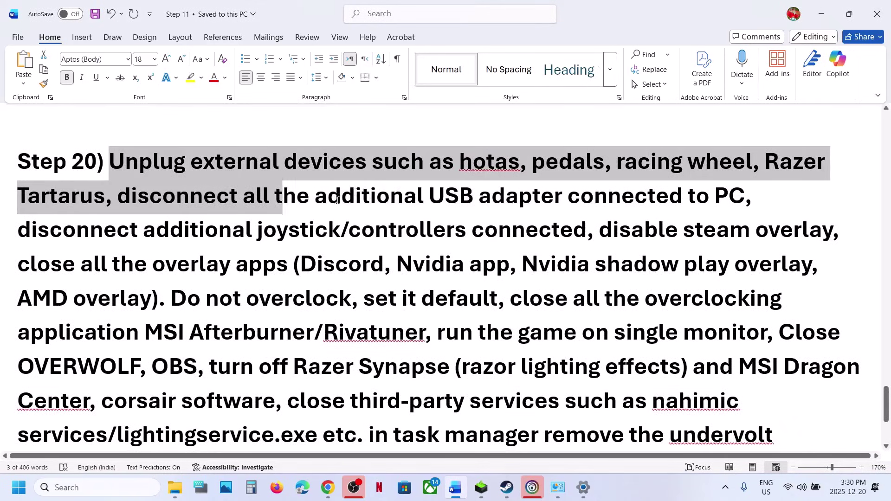
pyautogui.moveTo(337, 199); pyautogui.dragTo(832, 231)
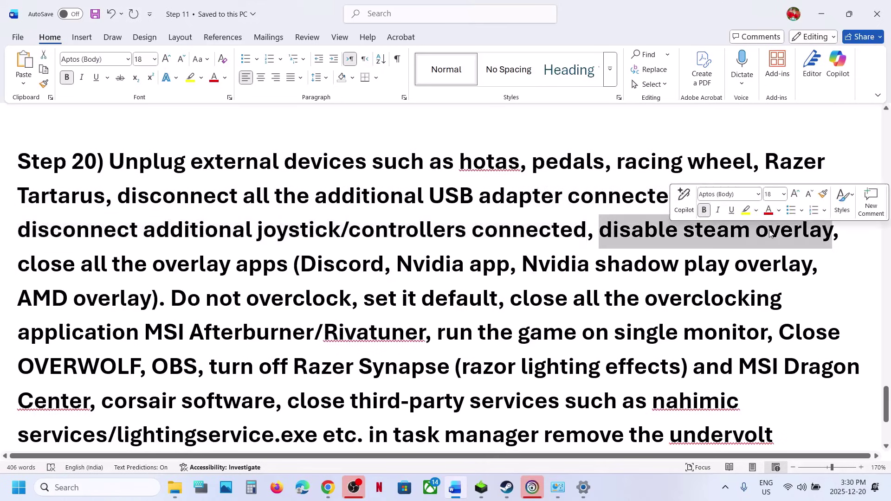
# Switch to Steam and disable the Steam Overlay in the properties of Avatar: Frontiers of Pandora.
pyautogui.click(499, 489)
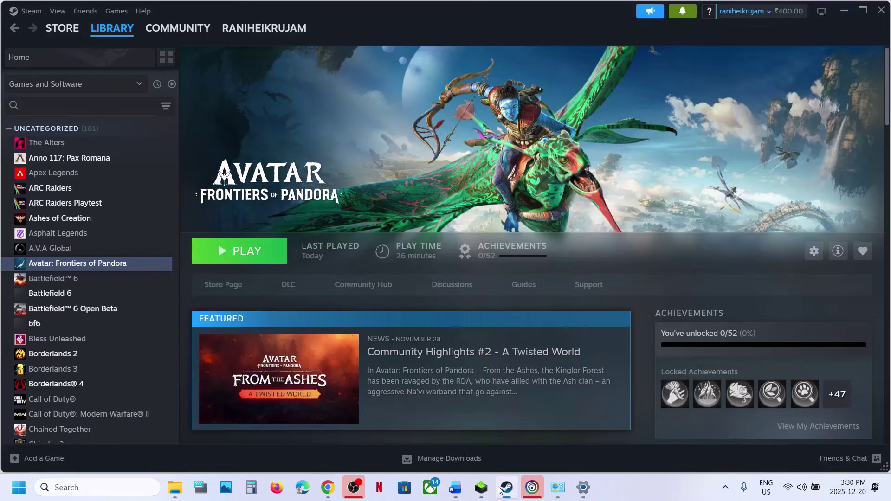
pyautogui.rightClick(99, 267)
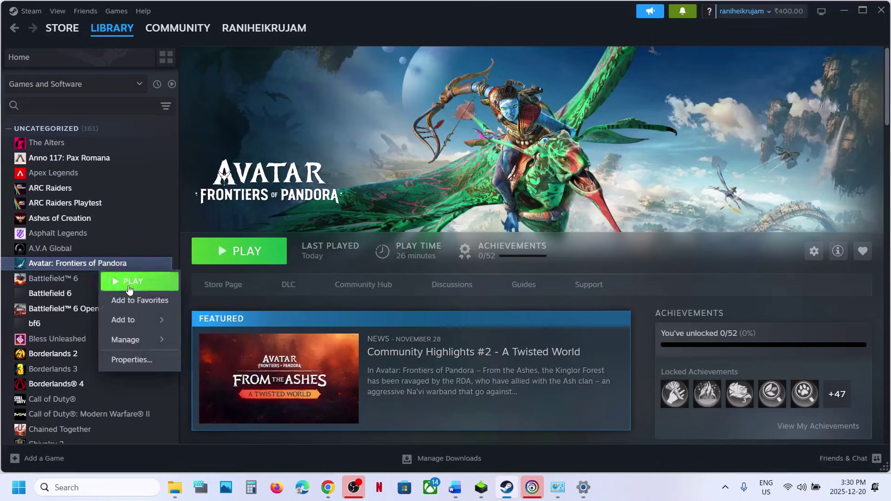
pyautogui.click(133, 361)
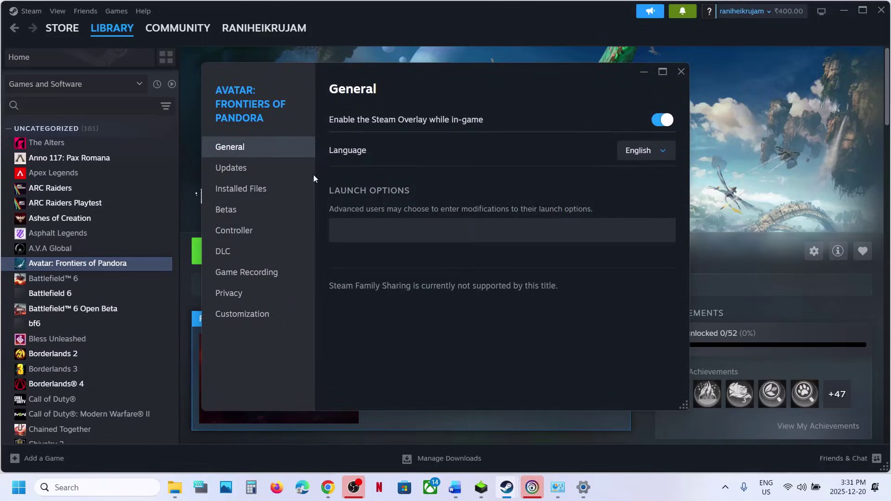
pyautogui.click(662, 118)
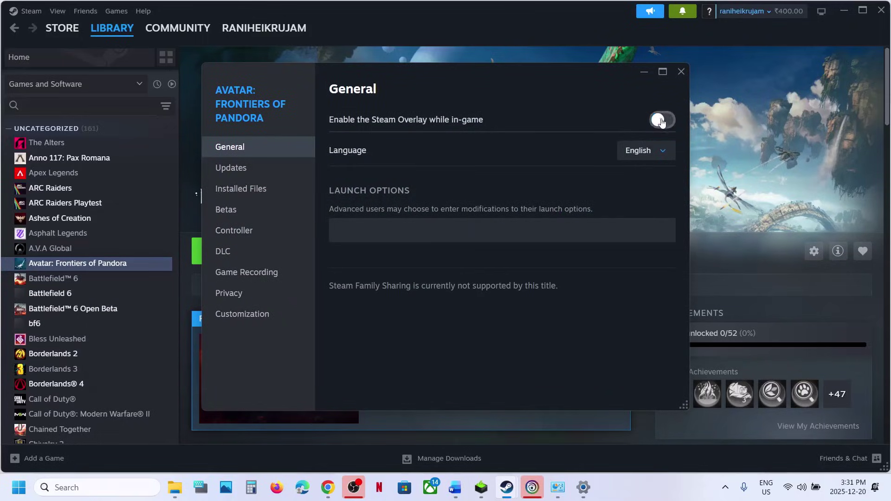
pyautogui.click(680, 71)
# Switch to Ubisoft Connect, check the in-game overlay option in the interface settings, and close the settings.
pyautogui.click(532, 487)
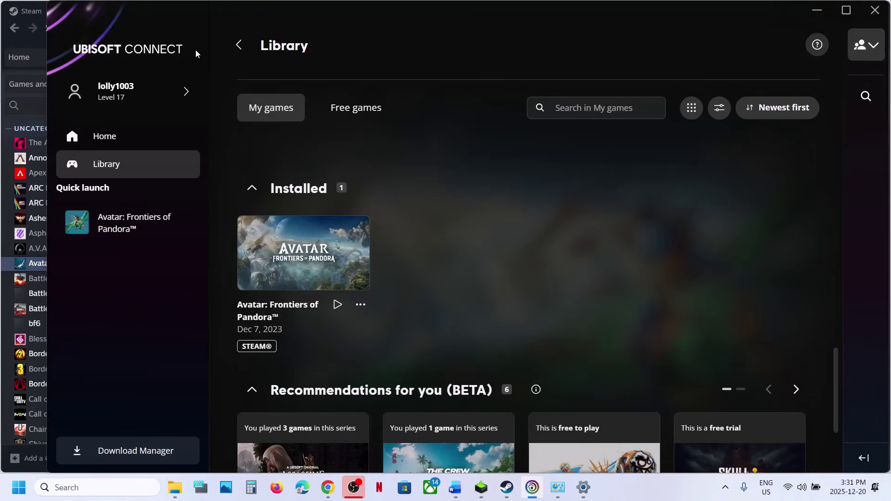
pyautogui.click(157, 113)
pyautogui.click(249, 173)
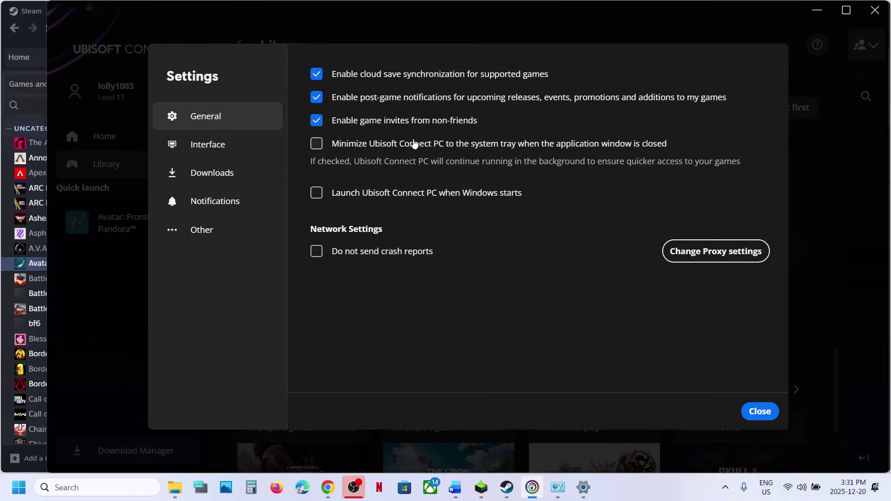
pyautogui.click(243, 149)
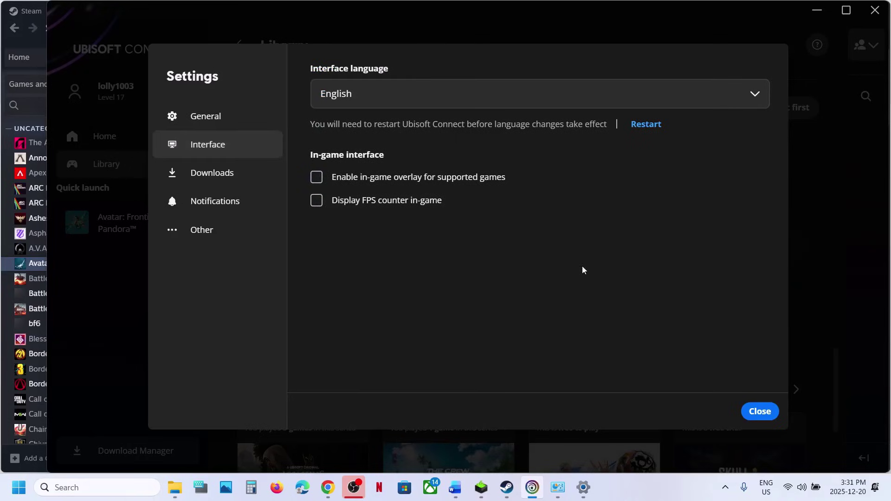
pyautogui.click(758, 411)
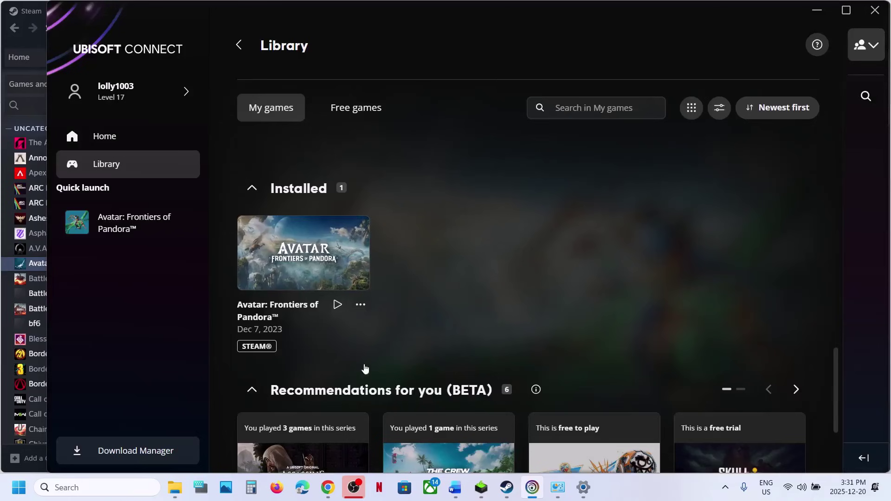
# Return to Step 20 in the Word document and highlight the overlay apps and "Do not overclock, set it default".
pyautogui.click(454, 488)
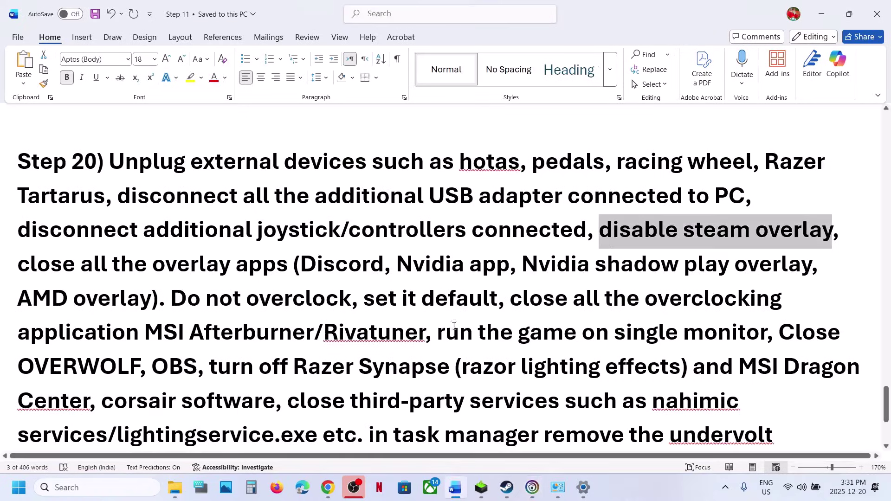
pyautogui.doubleClick(316, 269)
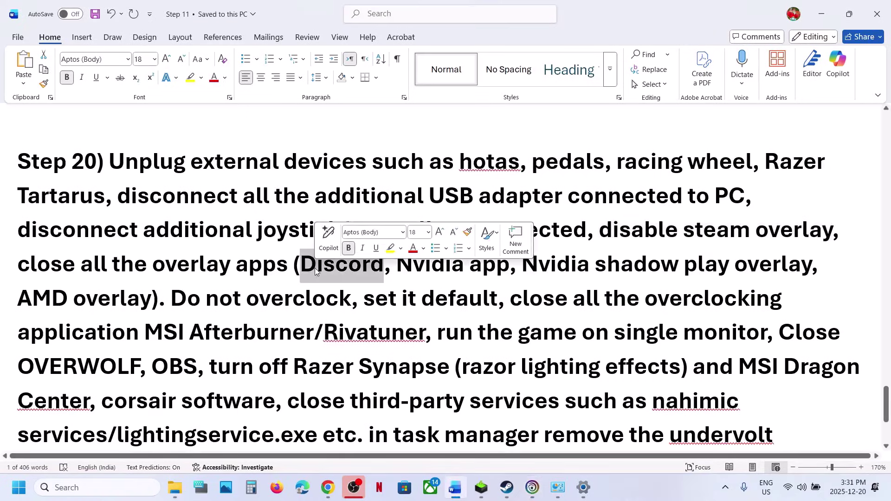
pyautogui.click(341, 276)
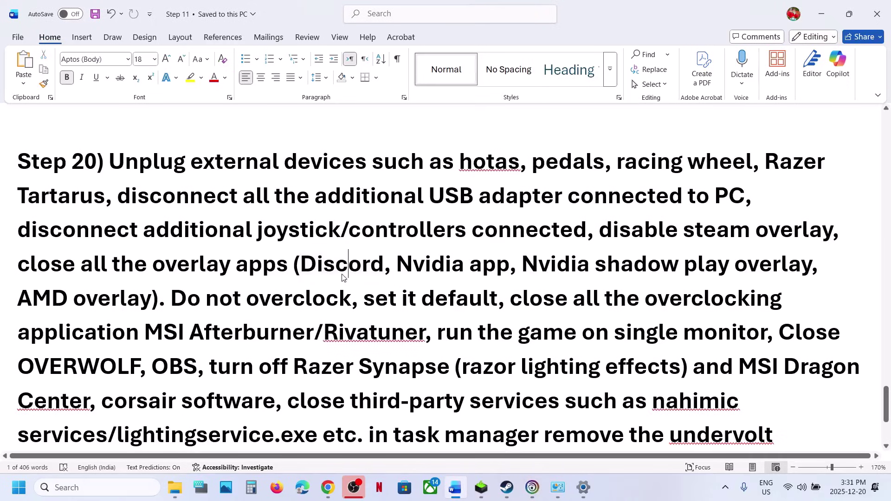
pyautogui.moveTo(317, 266); pyautogui.dragTo(497, 273)
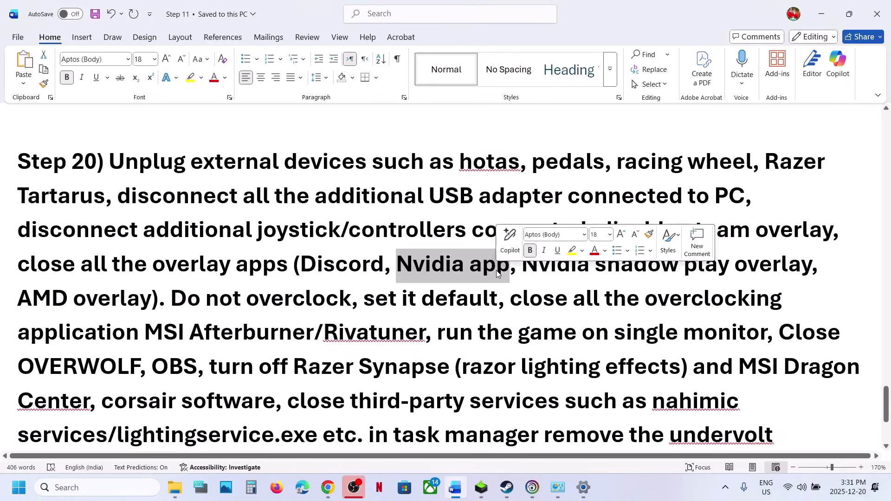
pyautogui.click(506, 269)
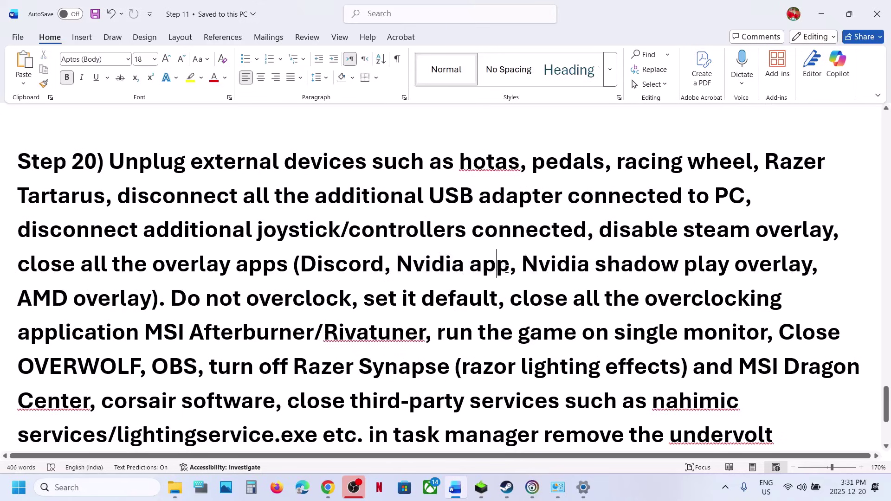
pyautogui.moveTo(39, 270); pyautogui.dragTo(292, 269)
pyautogui.moveTo(182, 297); pyautogui.dragTo(496, 299)
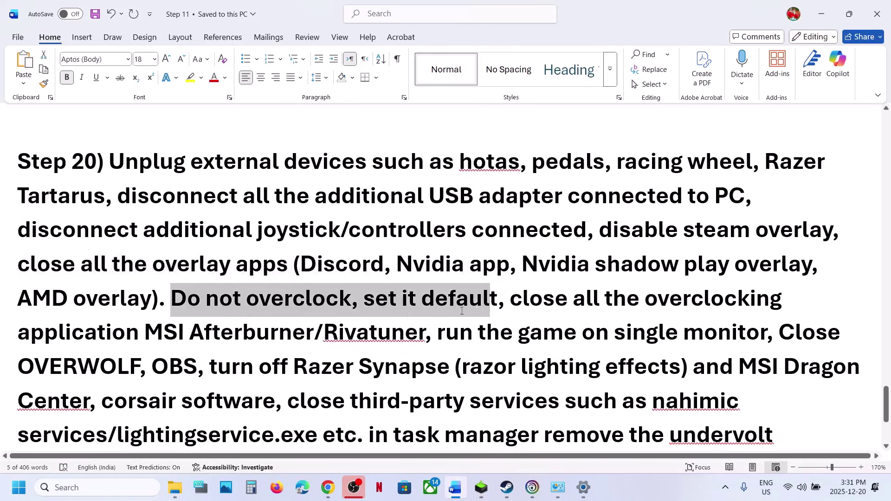
# Highlight the Step 20 instructions on closing overclocking applications and running the game on a single monitor.
pyautogui.scroll(-2, 491, 310)
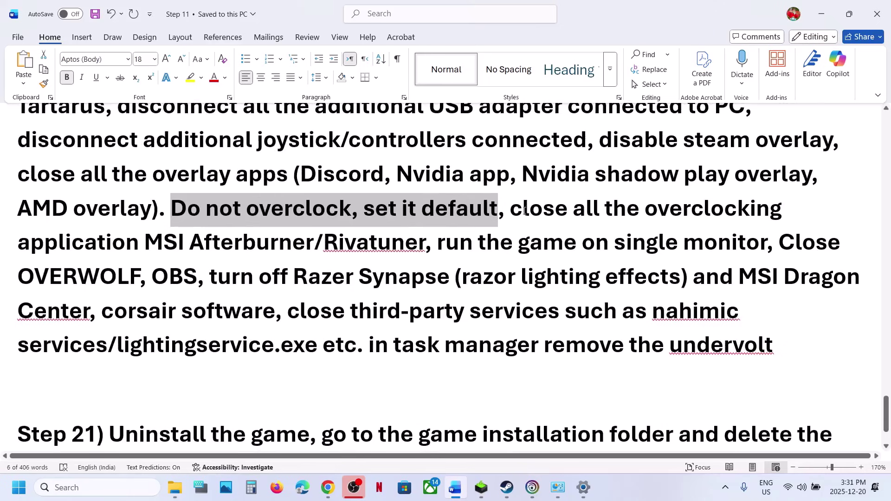
pyautogui.moveTo(525, 210); pyautogui.dragTo(727, 218)
pyautogui.moveTo(538, 209); pyautogui.dragTo(391, 241)
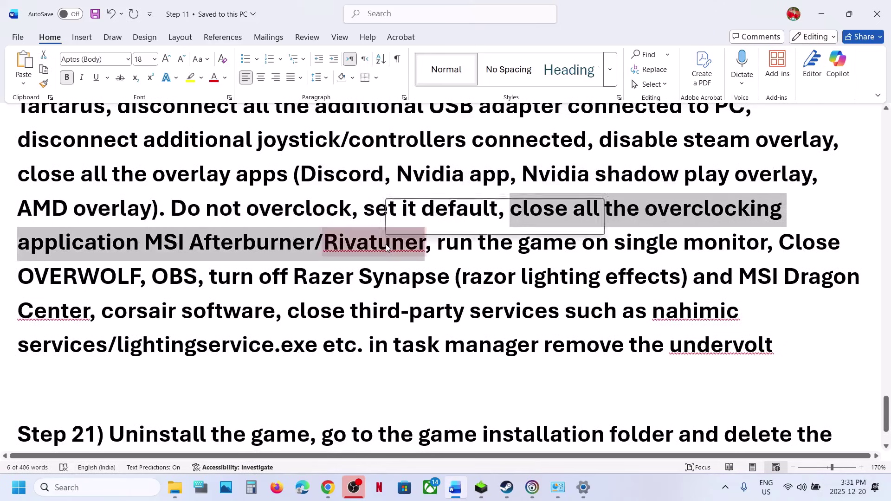
pyautogui.click(391, 242)
pyautogui.doubleClick(671, 212)
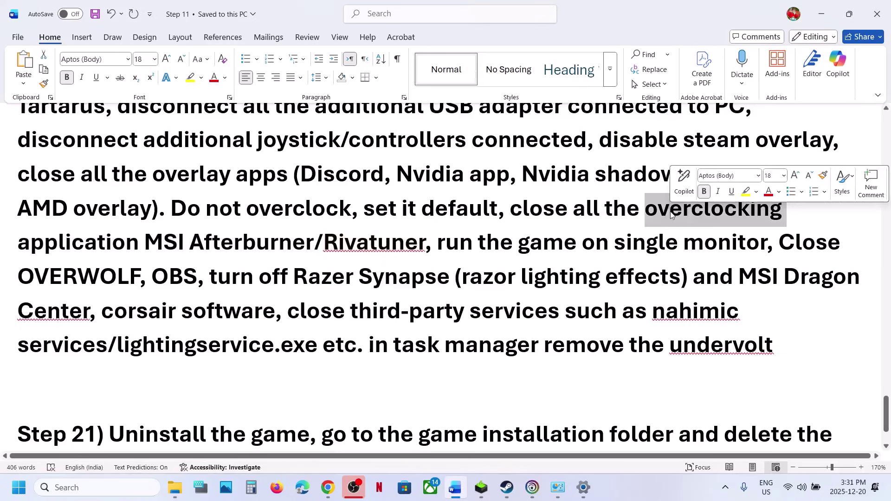
pyautogui.doubleClick(551, 209)
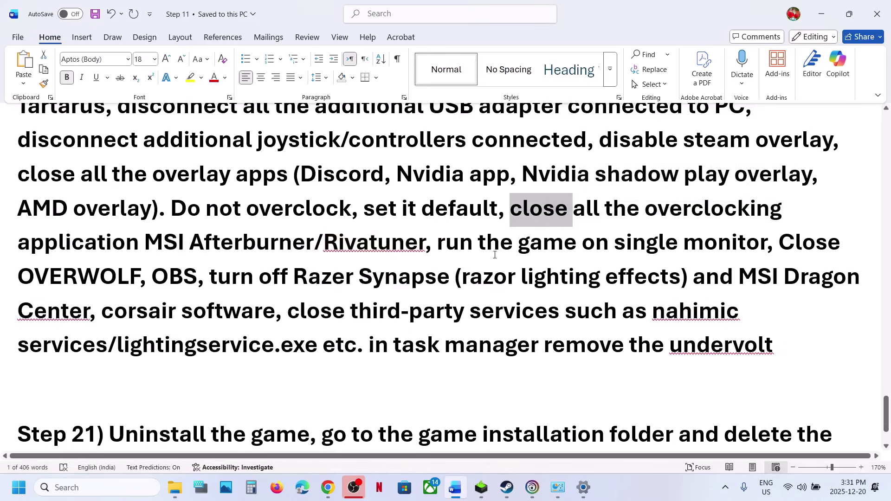
pyautogui.moveTo(444, 244); pyautogui.dragTo(738, 259)
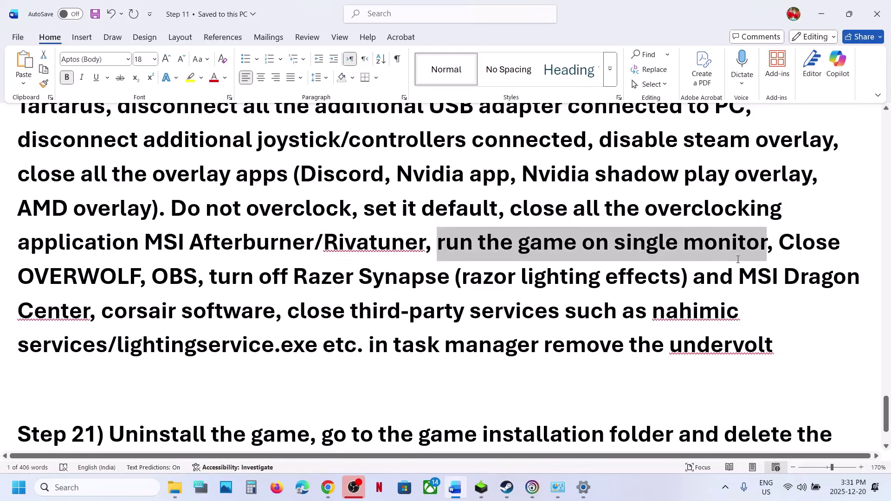
pyautogui.click(771, 306)
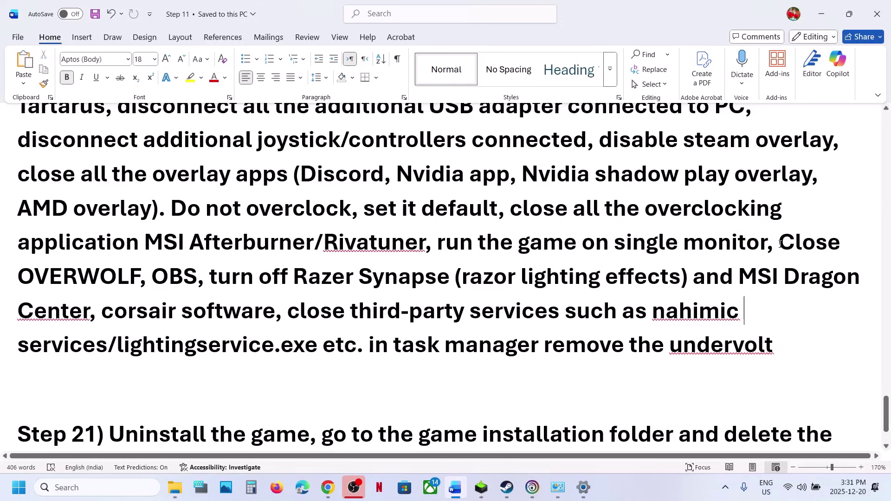
# Highlight the rest of Step 20, from closing OVERWOLF and third-party services to removing the undervolt.
pyautogui.moveTo(780, 244); pyautogui.dragTo(515, 337)
pyautogui.scroll(-2, 515, 337)
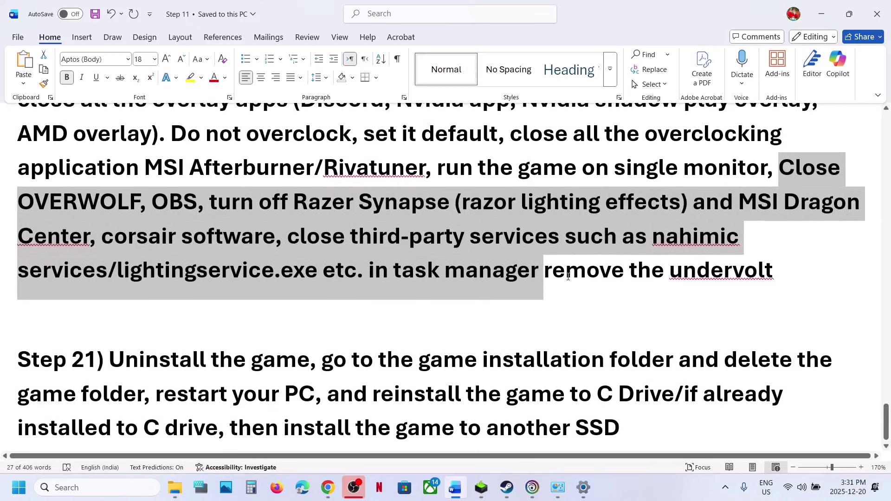
pyautogui.moveTo(545, 274); pyautogui.dragTo(710, 270)
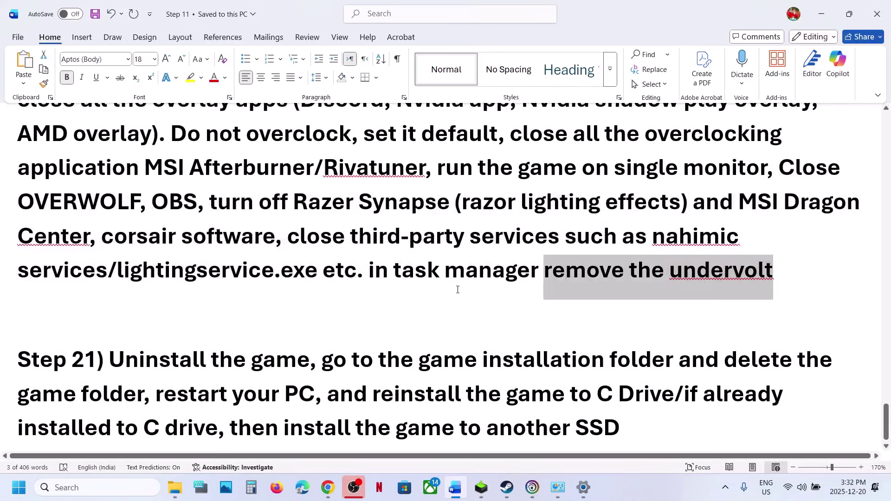
# Highlight Step 21 and locate the uninstall option for Avatar: Frontiers of Pandora in Steam without uninstalling it.
pyautogui.scroll(-1, 278, 380)
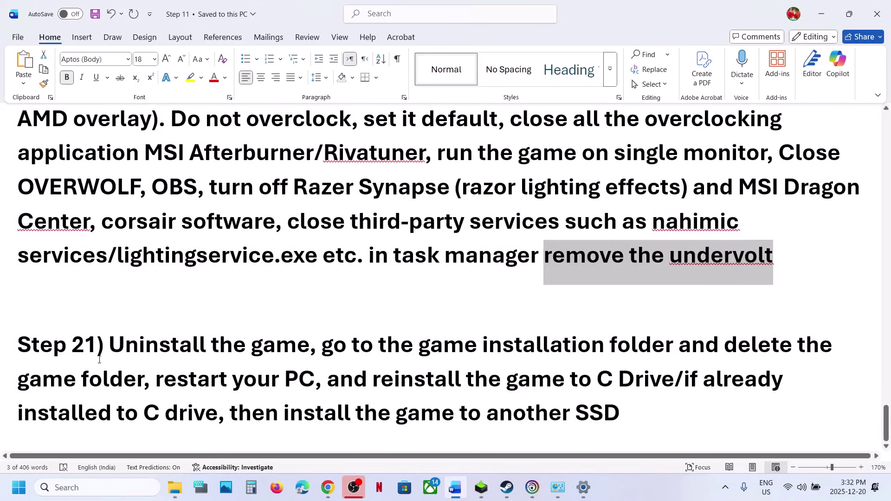
pyautogui.moveTo(99, 360); pyautogui.dragTo(622, 413)
pyautogui.click(503, 496)
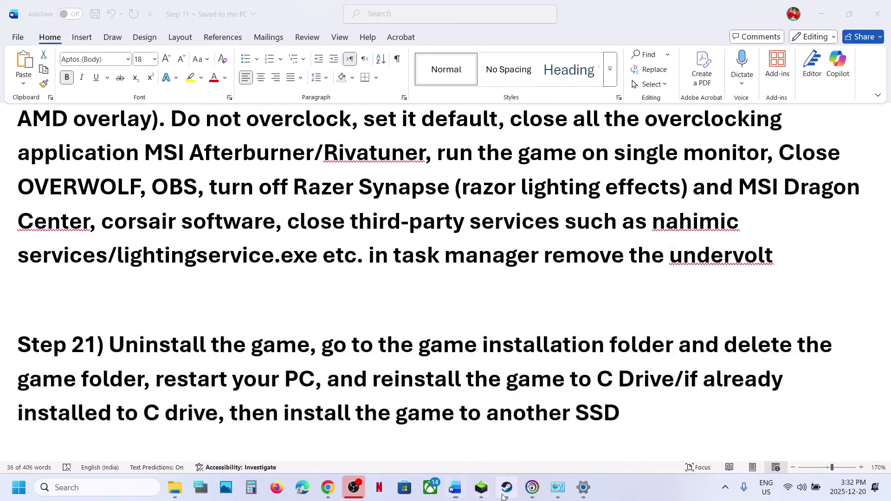
pyautogui.rightClick(115, 266)
pyautogui.moveTo(159, 330)
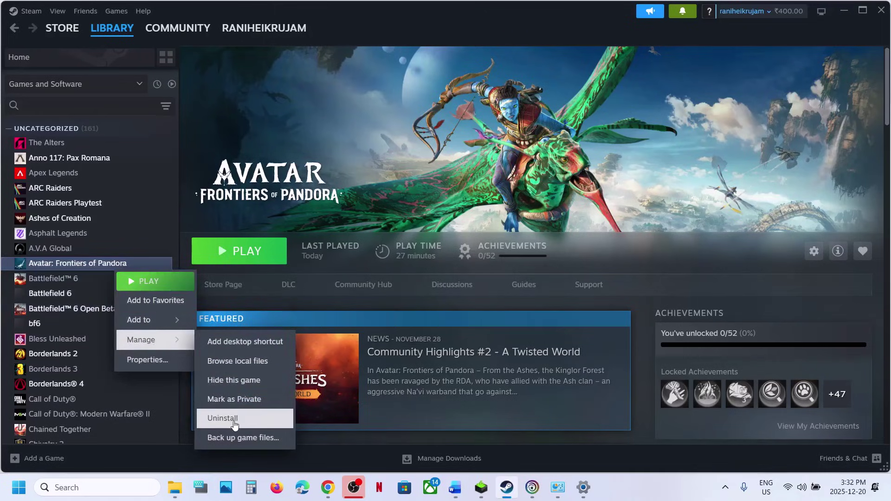
pyautogui.click(370, 237)
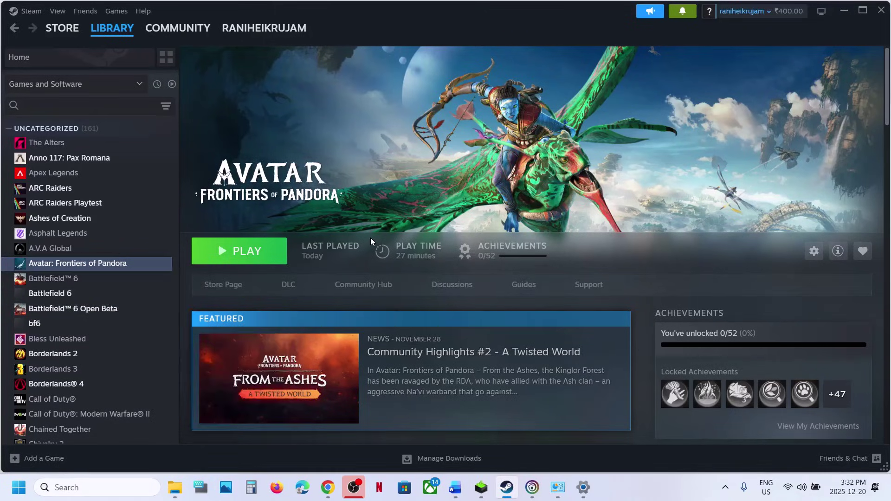
# Highlight the Step 21 instructions on reinstalling to C Drive or another SSD in Word, and switch back to Steam.
pyautogui.click(453, 491)
pyautogui.click(560, 304)
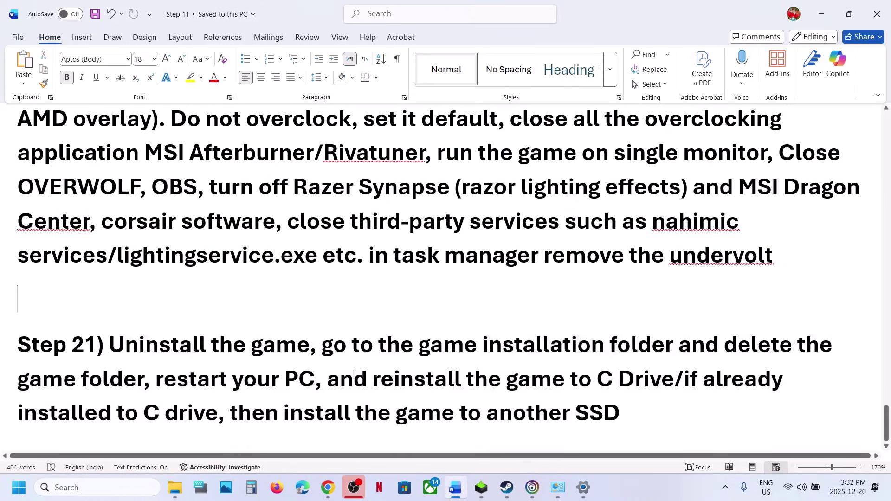
pyautogui.moveTo(349, 383); pyautogui.dragTo(673, 383)
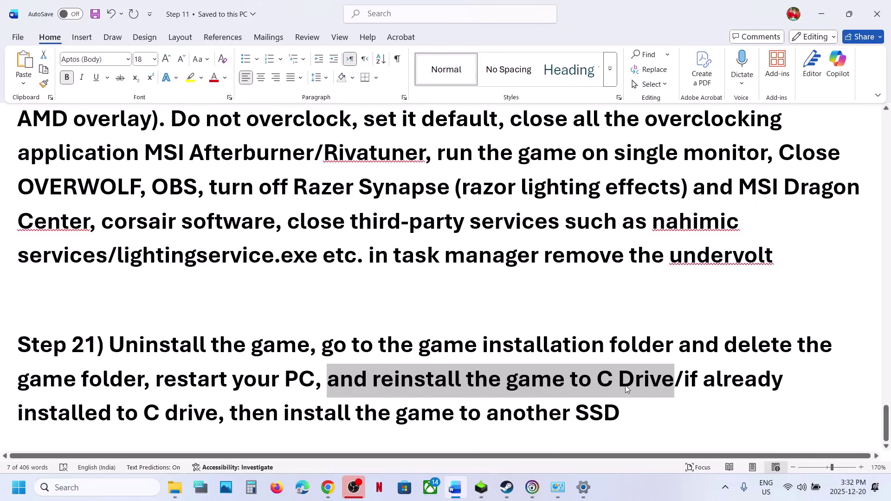
pyautogui.moveTo(685, 382); pyautogui.dragTo(524, 439)
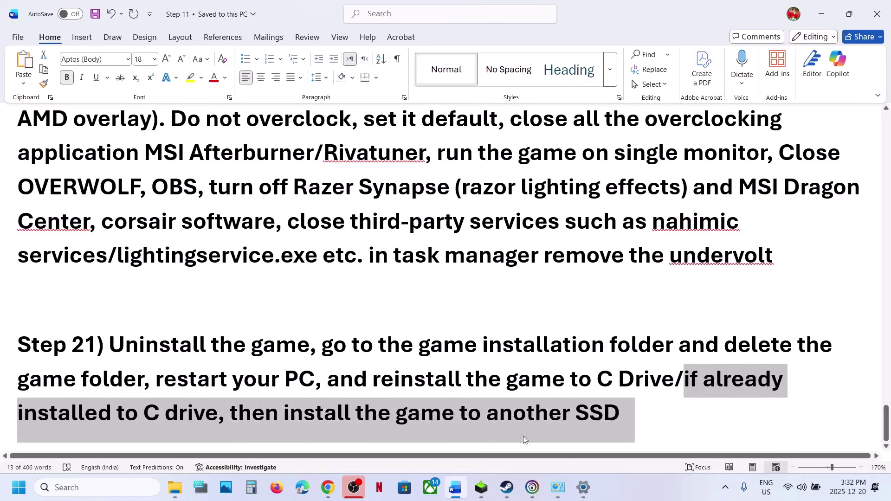
pyautogui.click(507, 487)
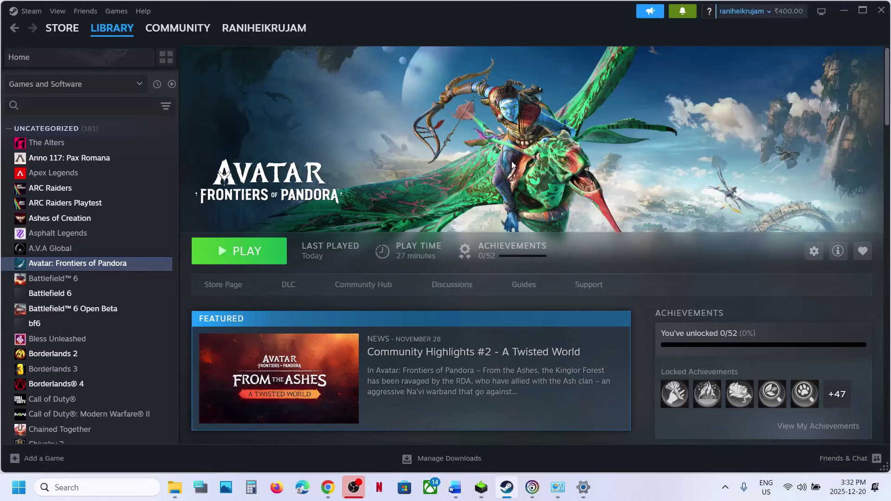